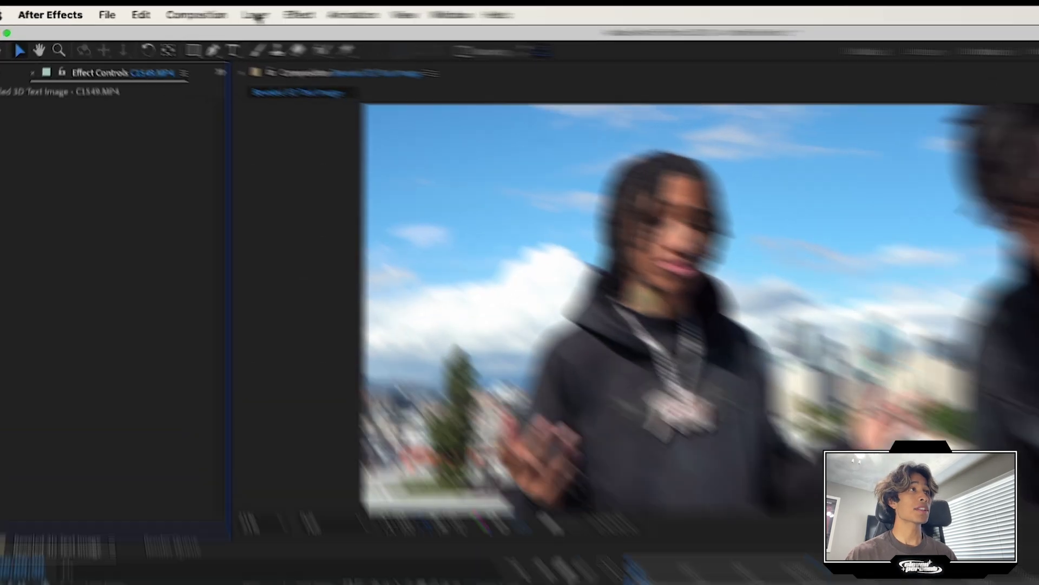
# Step: Create a green 3840 × 2160 px solid layer named 3d
pyautogui.click(200, 16)
pyautogui.moveTo(203, 30)
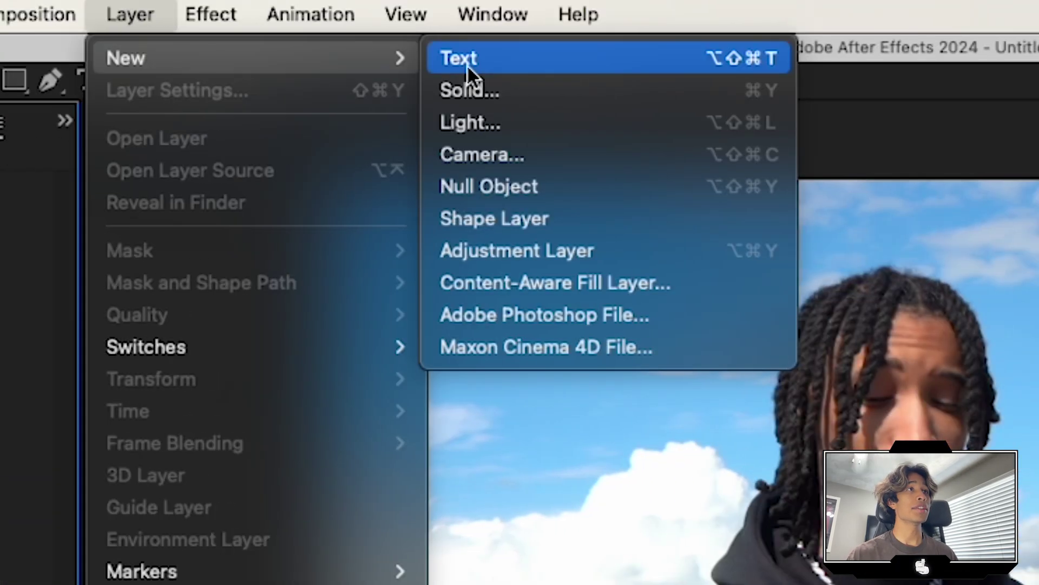
pyautogui.click(733, 89)
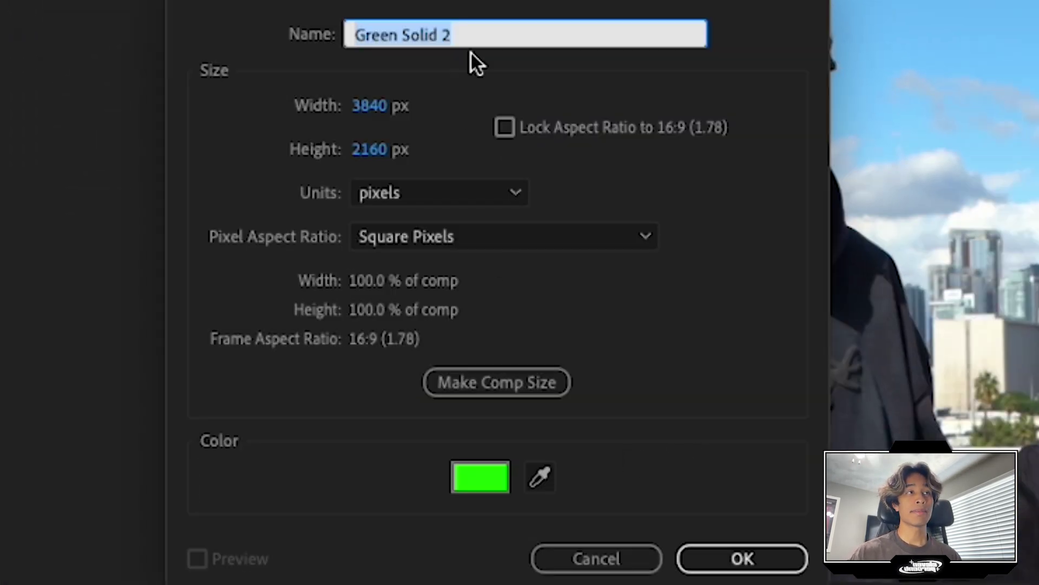
pyautogui.write('3d')
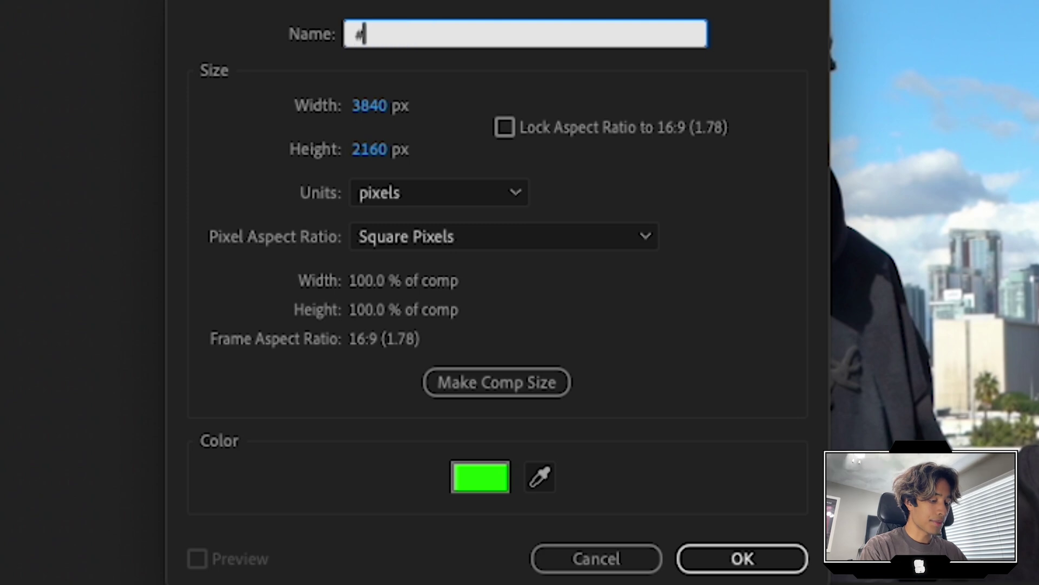
pyautogui.click(747, 563)
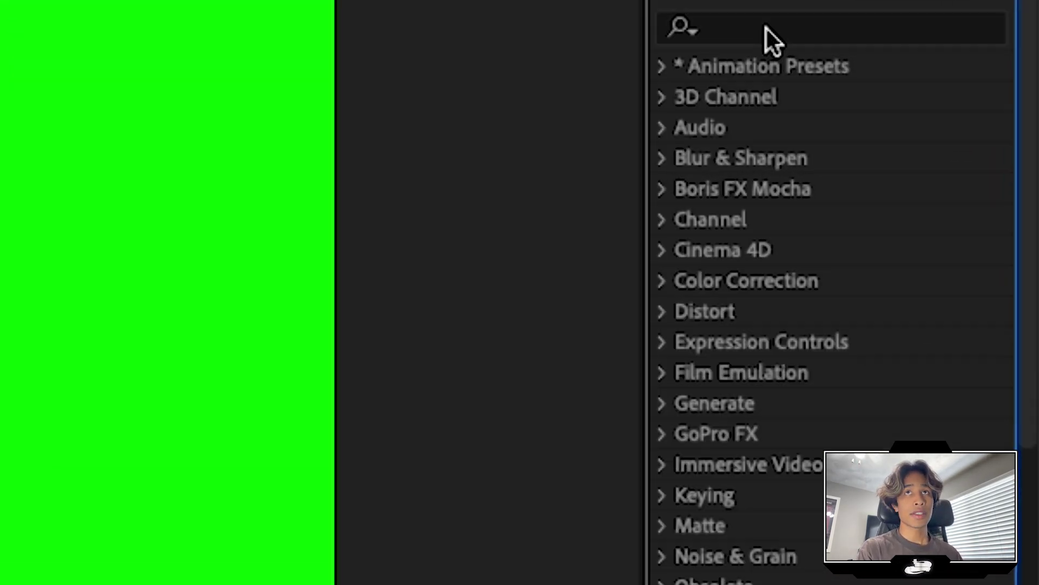
# Step: Search the effects for "ele" and apply the Element effect to the 3d solid
pyautogui.click(936, 116)
pyautogui.write('ele')
pyautogui.moveTo(798, 469); pyautogui.dragTo(462, 226)
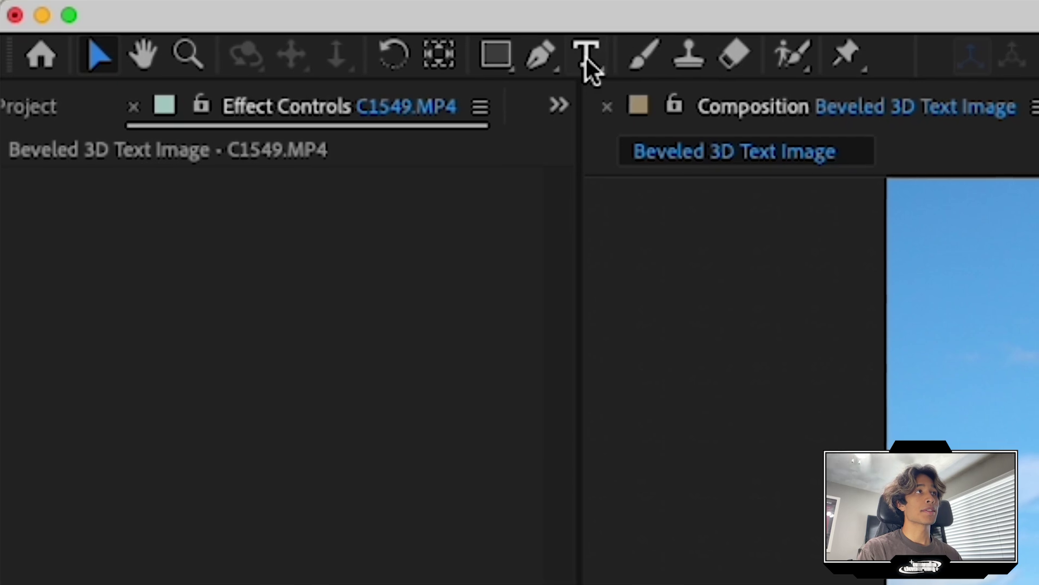
# Step: Add the text "3D Text" over the footage and move it to about position 2068, 1232
pyautogui.click(587, 56)
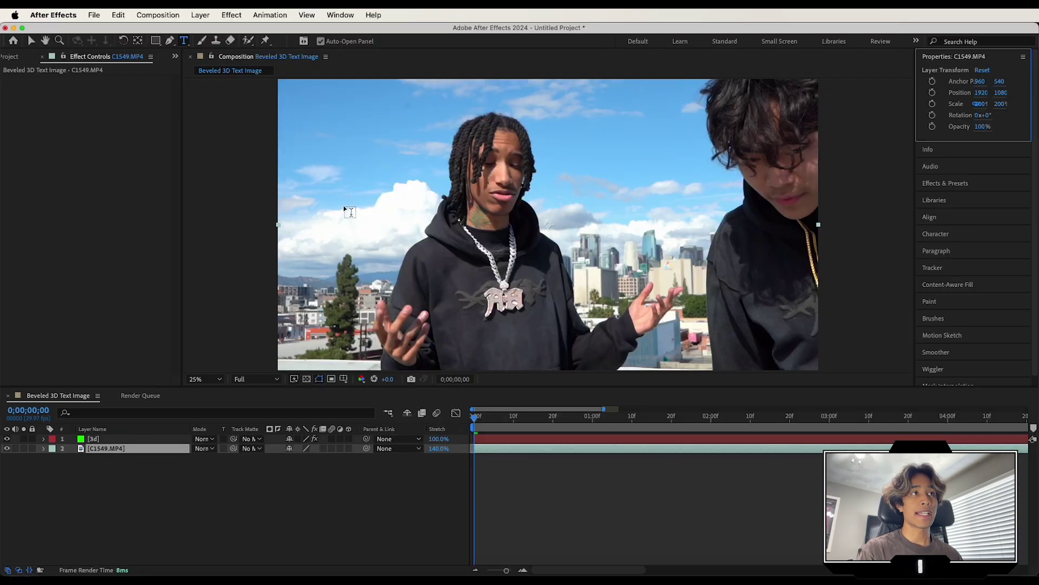
pyautogui.click(343, 209)
pyautogui.write('3D Text')
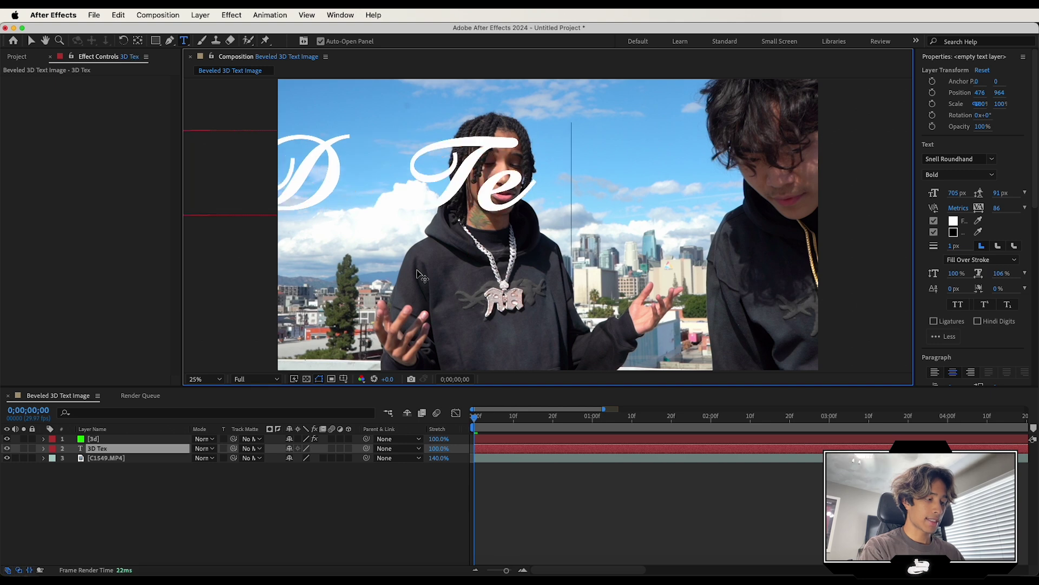
pyautogui.moveTo(401, 303); pyautogui.dragTo(628, 340)
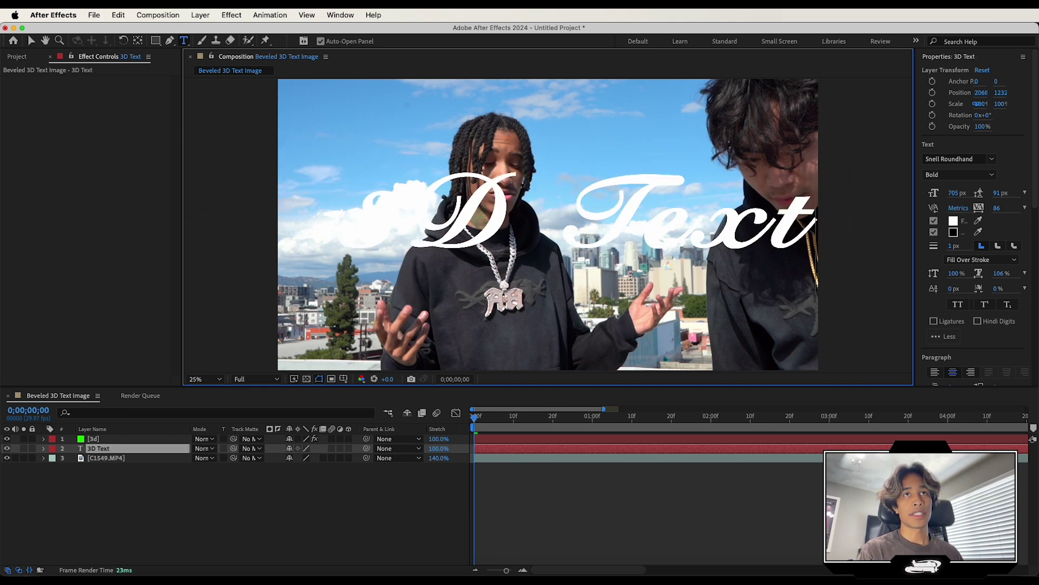
# Step: Change the text's font to College Block and move it to about position 1960, 1476
pyautogui.tripleClick(623, 244)
pyautogui.click(992, 159)
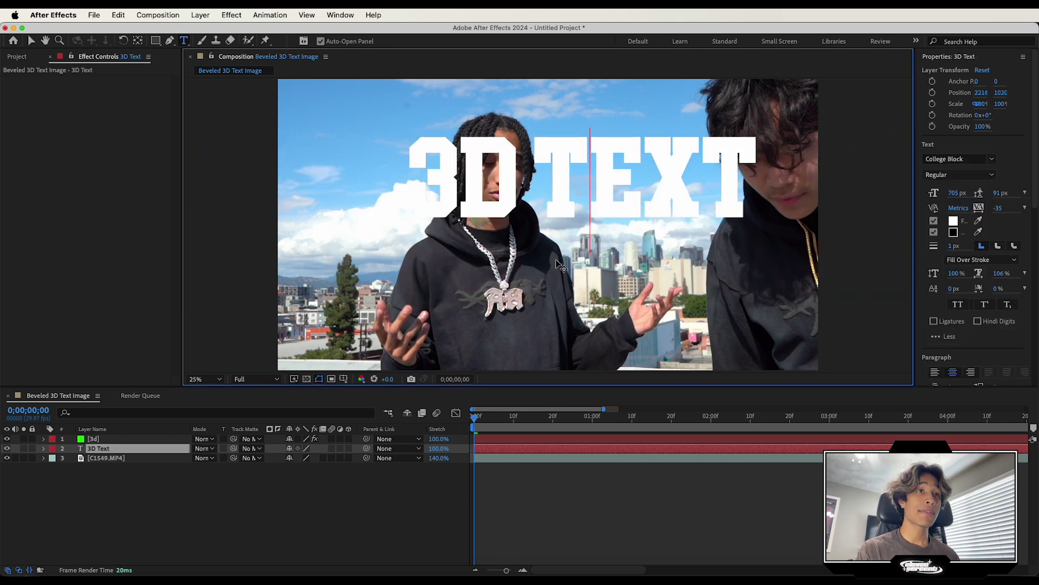
pyautogui.moveTo(560, 266); pyautogui.dragTo(524, 329)
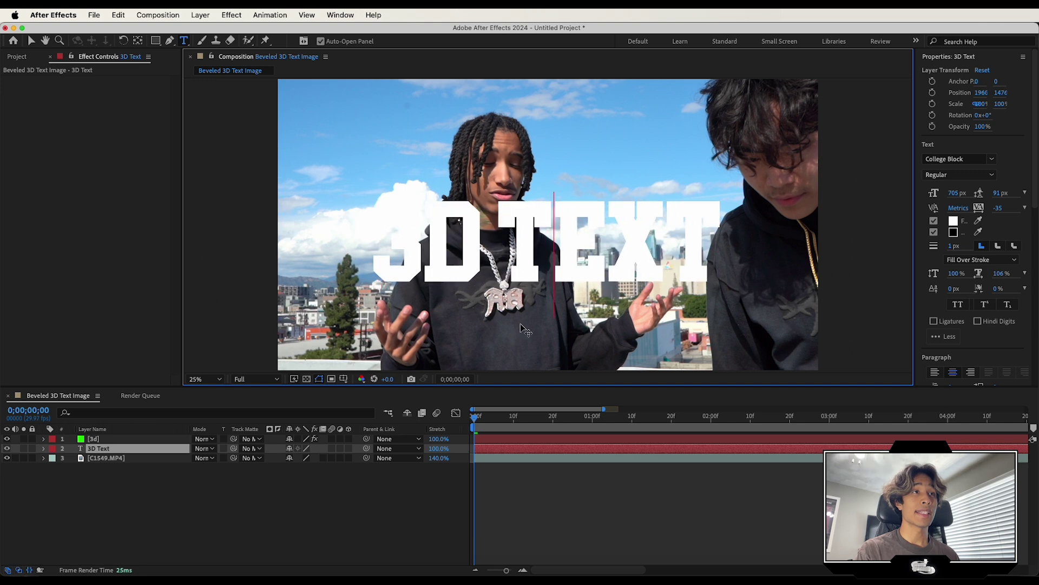
pyautogui.tripleClick(497, 262)
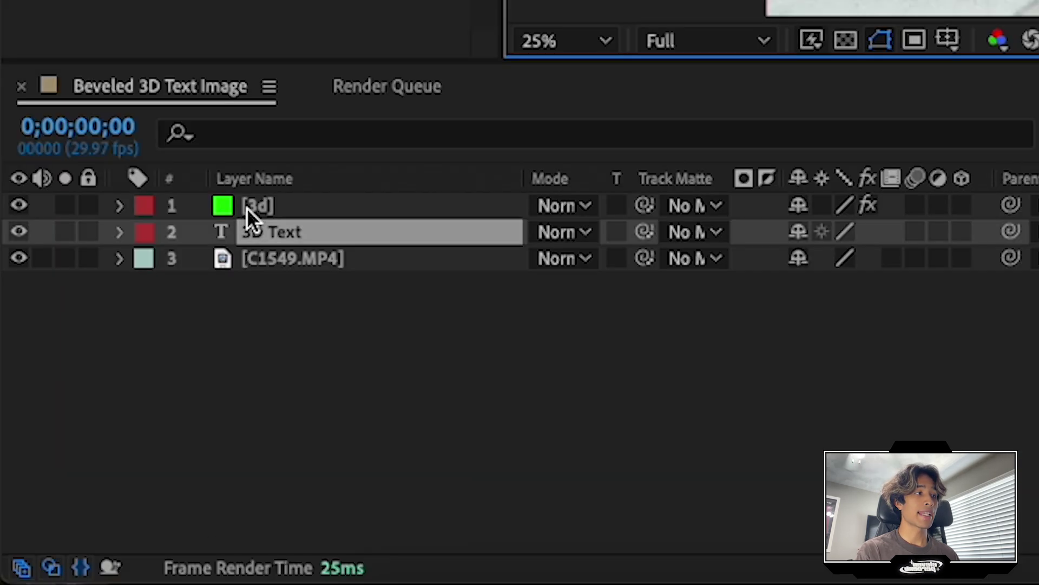
# Step: Assign the 3D Text layer as Path Layer 1 in the 3d solid's custom text and masks settings
pyautogui.click(91, 440)
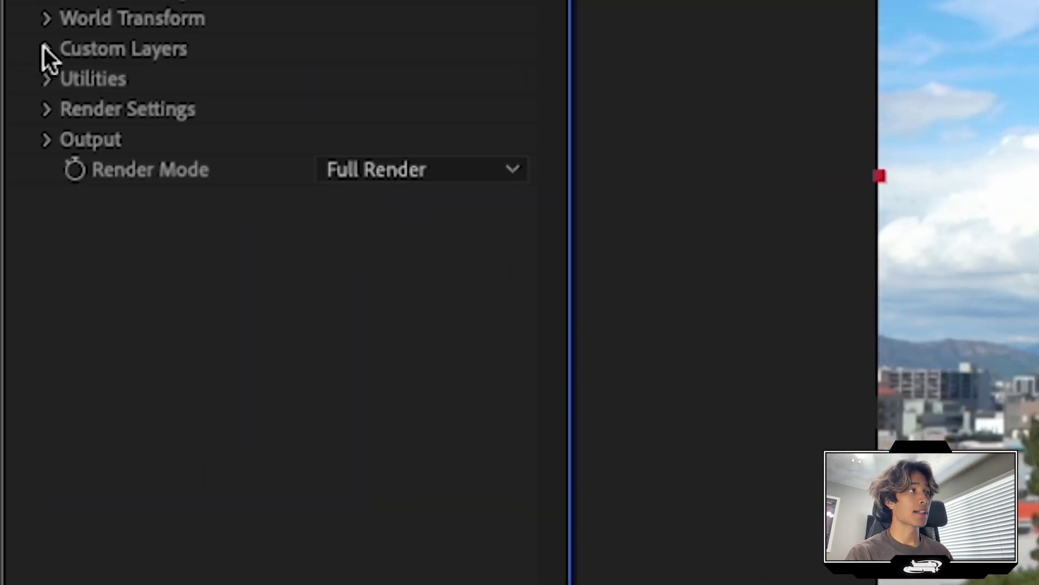
pyautogui.click(47, 50)
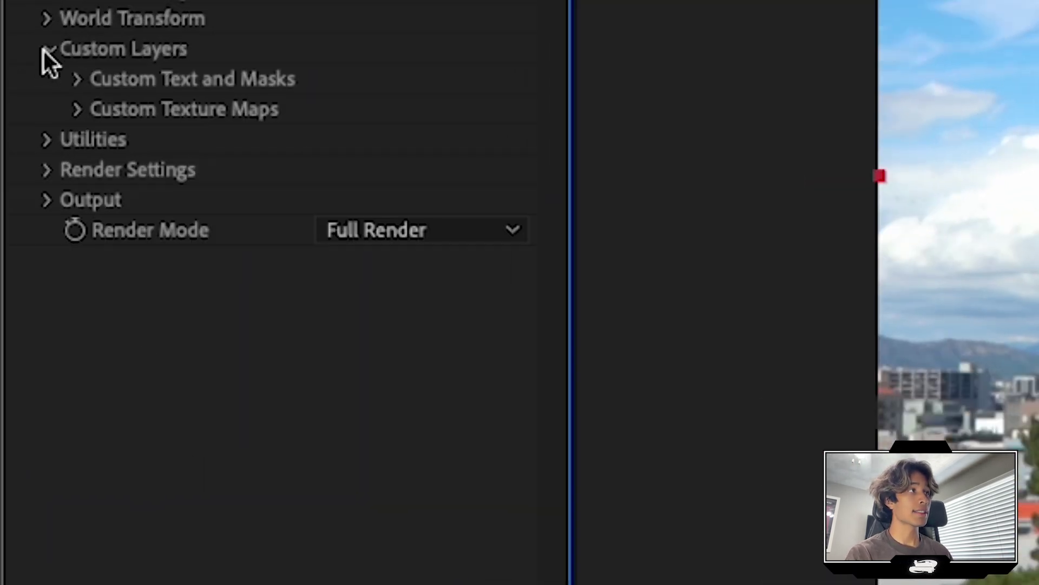
pyautogui.click(78, 80)
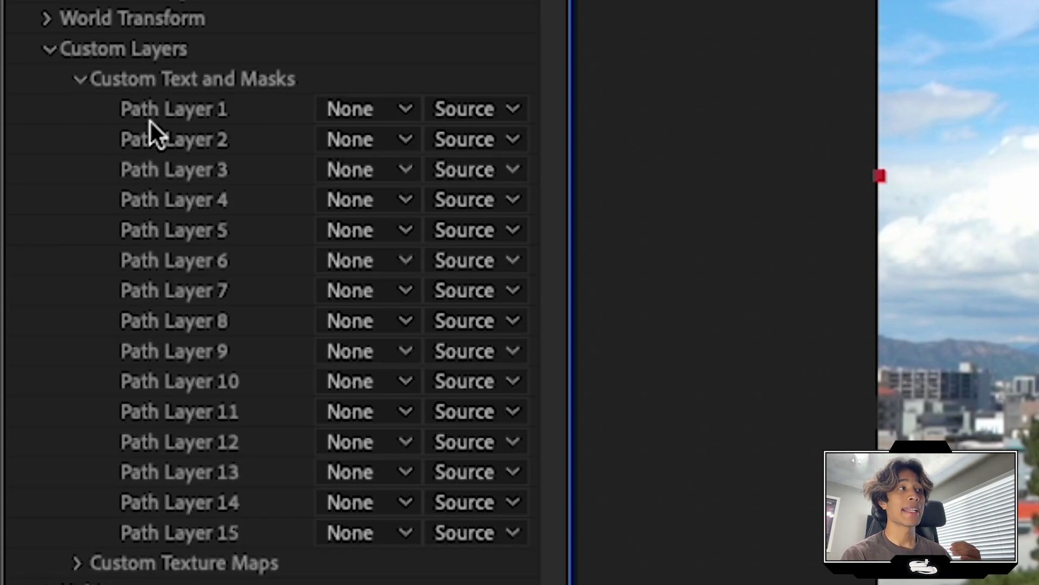
pyautogui.click(364, 103)
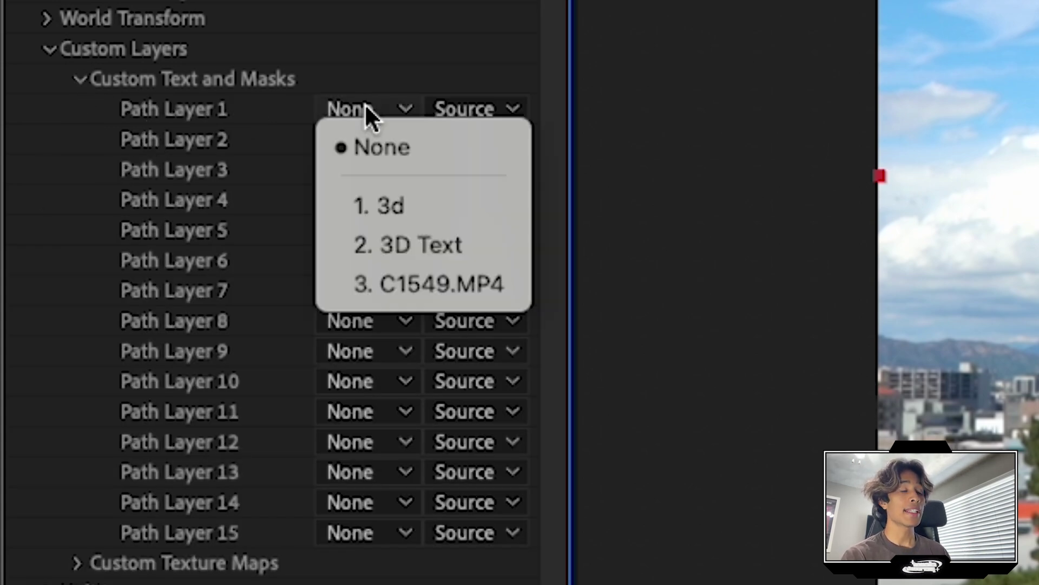
pyautogui.click(410, 236)
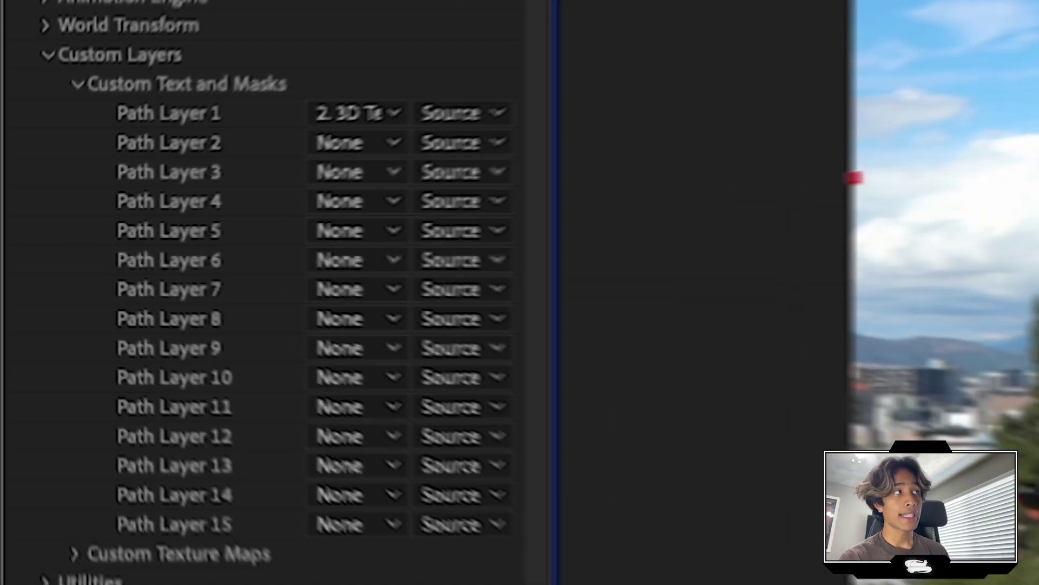
# Step: Assign the C1549.MP4 footage as Layer 1 of Element's custom texture maps
pyautogui.scroll(-1, 243, 196)
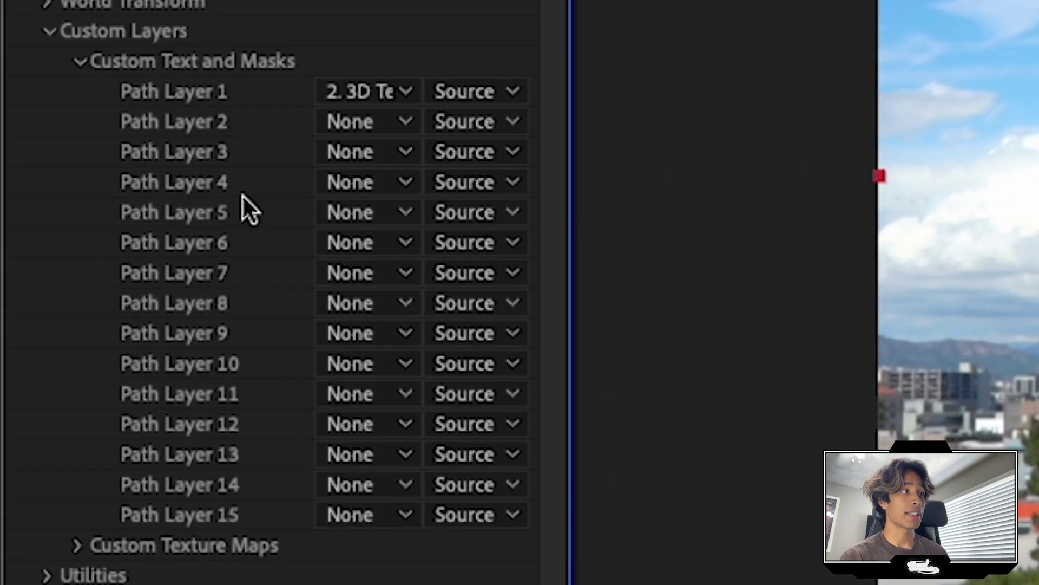
pyautogui.click(77, 545)
pyautogui.scroll(-15, 88, 526)
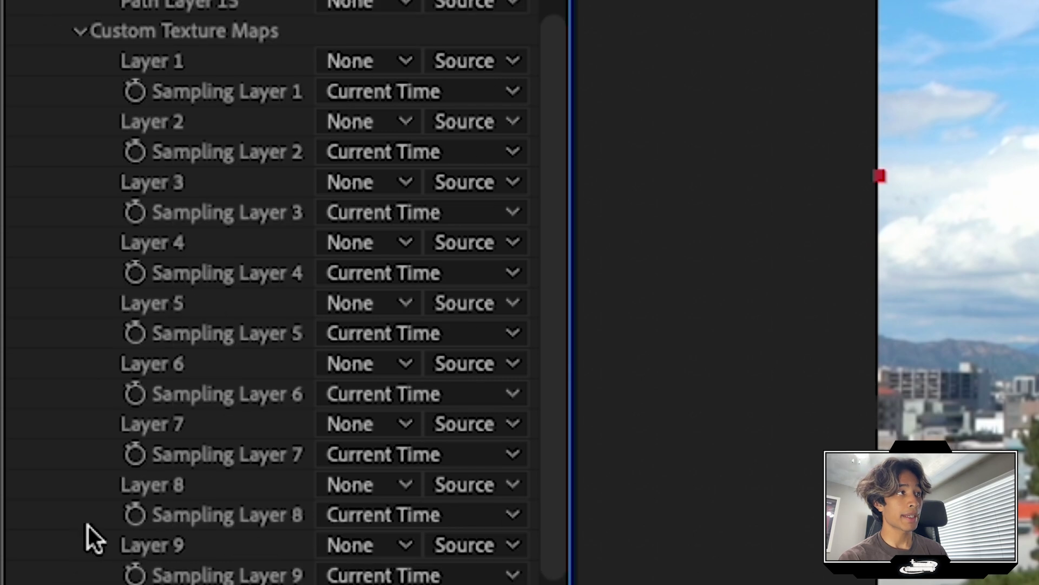
pyautogui.click(369, 49)
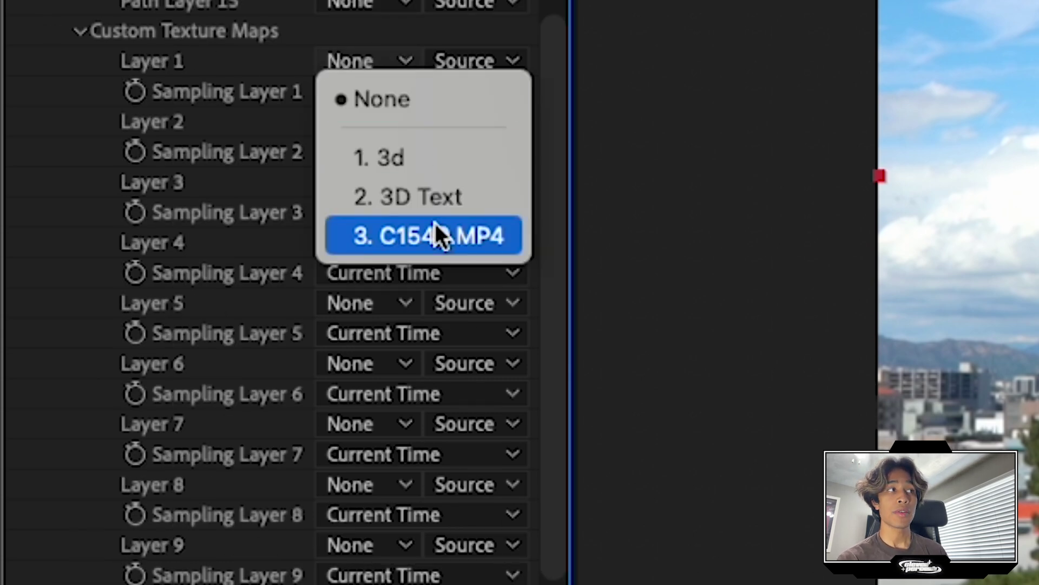
pyautogui.click(447, 238)
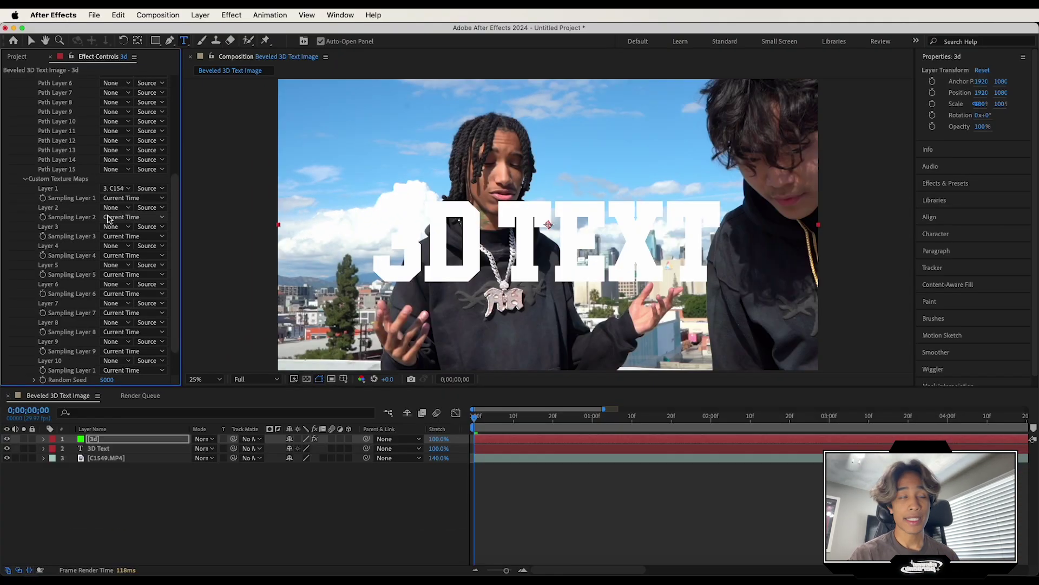
# Step: Extrude the text into a 3D model in Element's Scene Setup and select the model's Bevel 1 material
pyautogui.scroll(5, 90, 184)
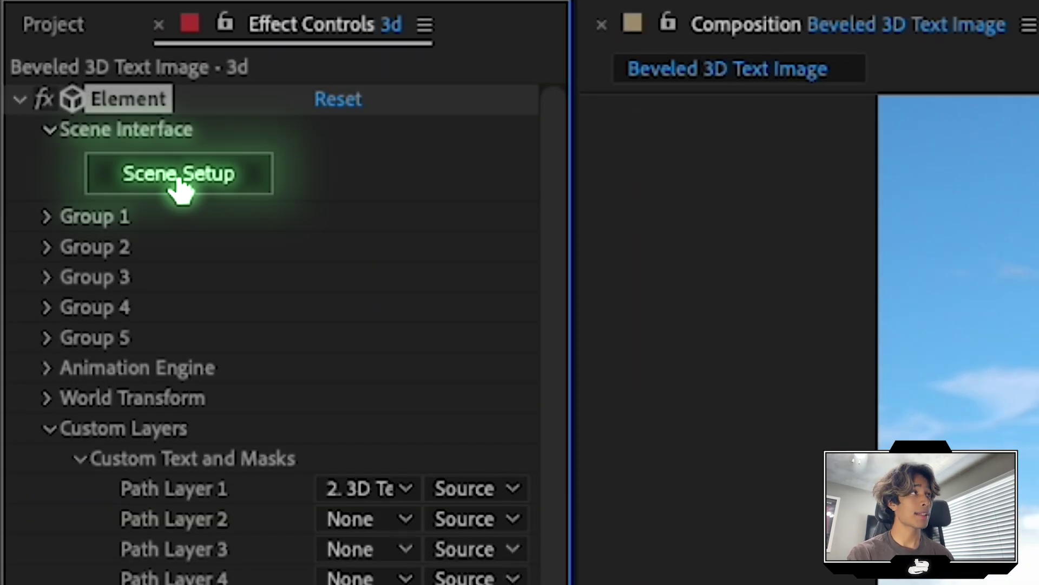
pyautogui.click(174, 183)
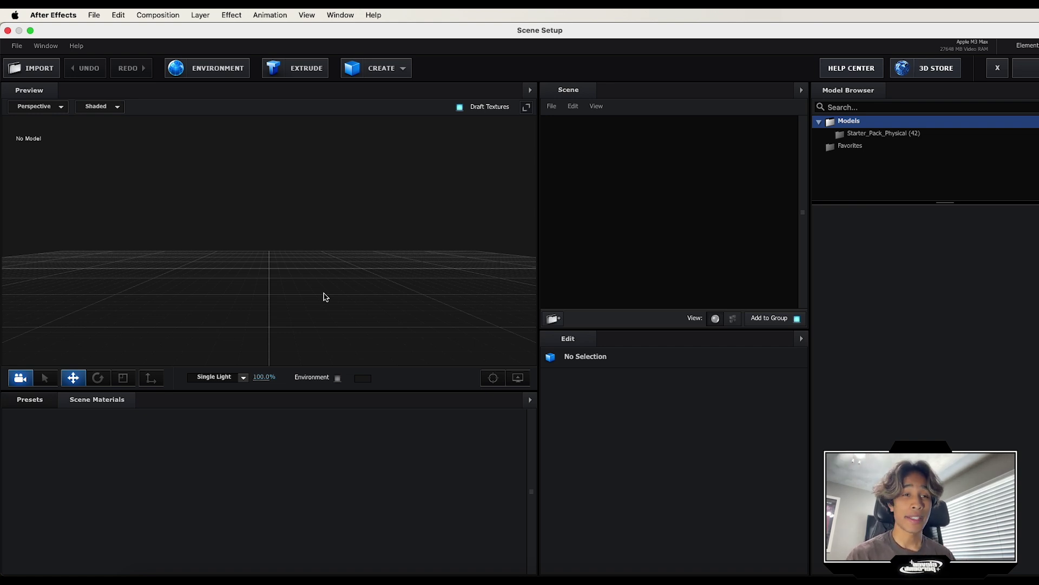
pyautogui.moveTo(261, 317); pyautogui.dragTo(212, 315)
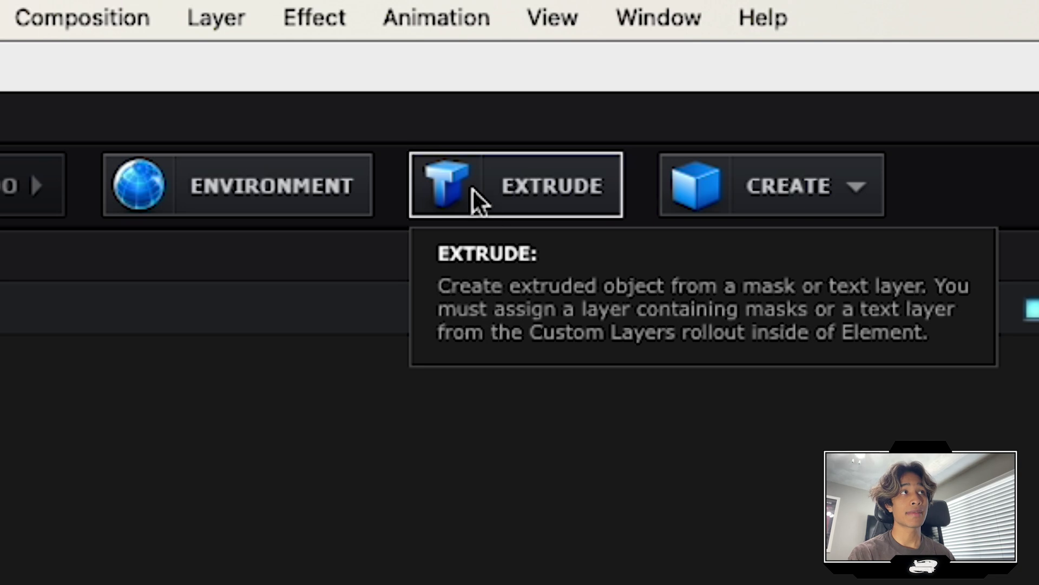
pyautogui.click(459, 171)
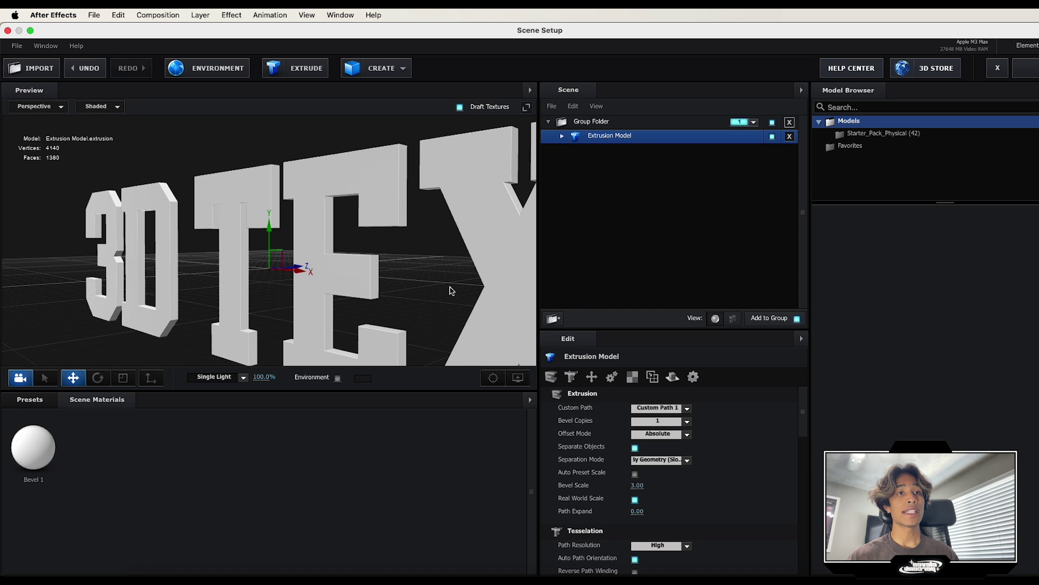
pyautogui.click(562, 136)
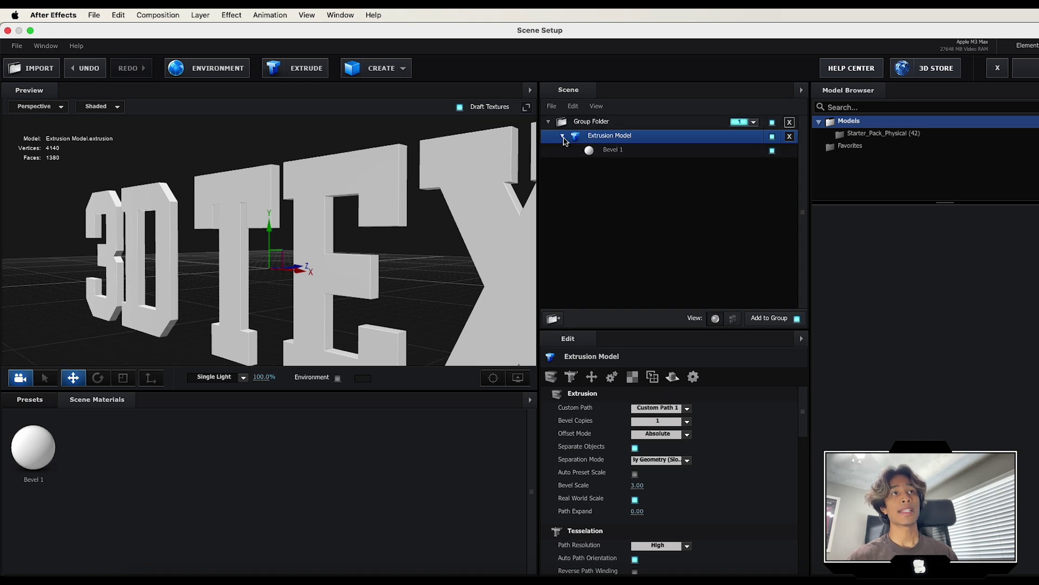
pyautogui.click(600, 153)
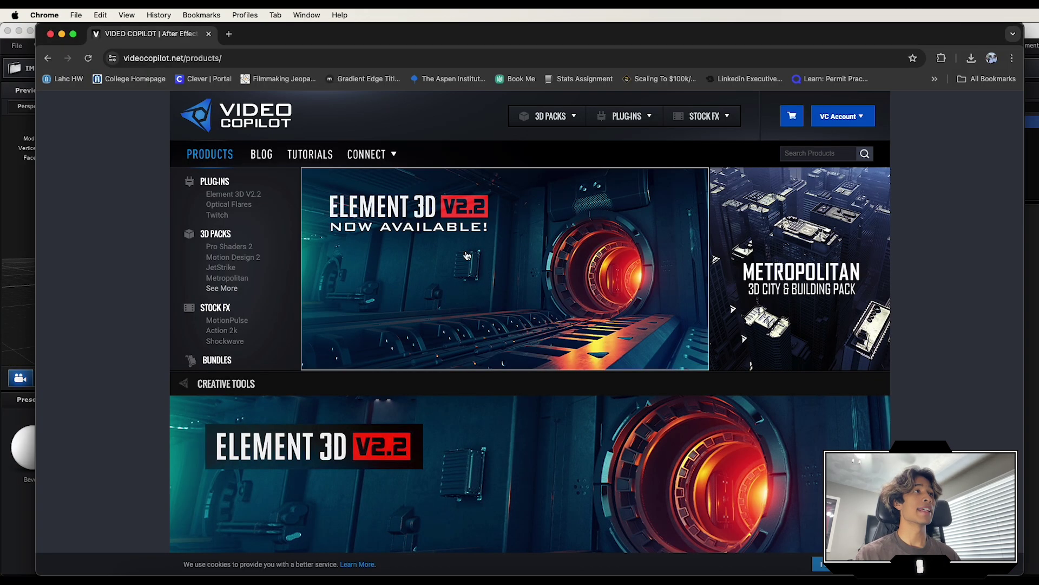
# Step: Search Google Images in a new Chrome tab for "brushed metal normal map"
pyautogui.press('super+t')
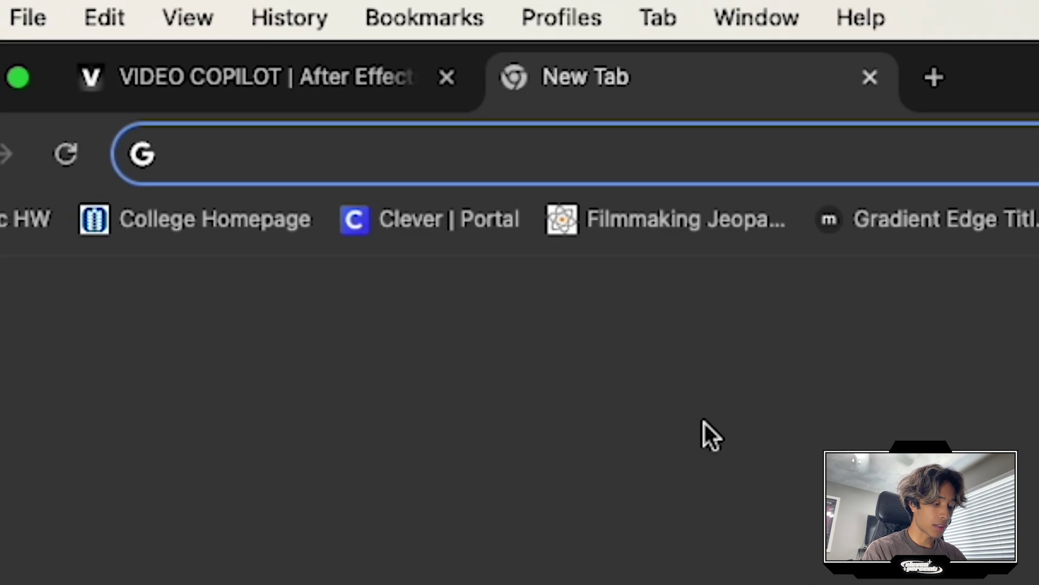
pyautogui.write('brushed metal normal map')
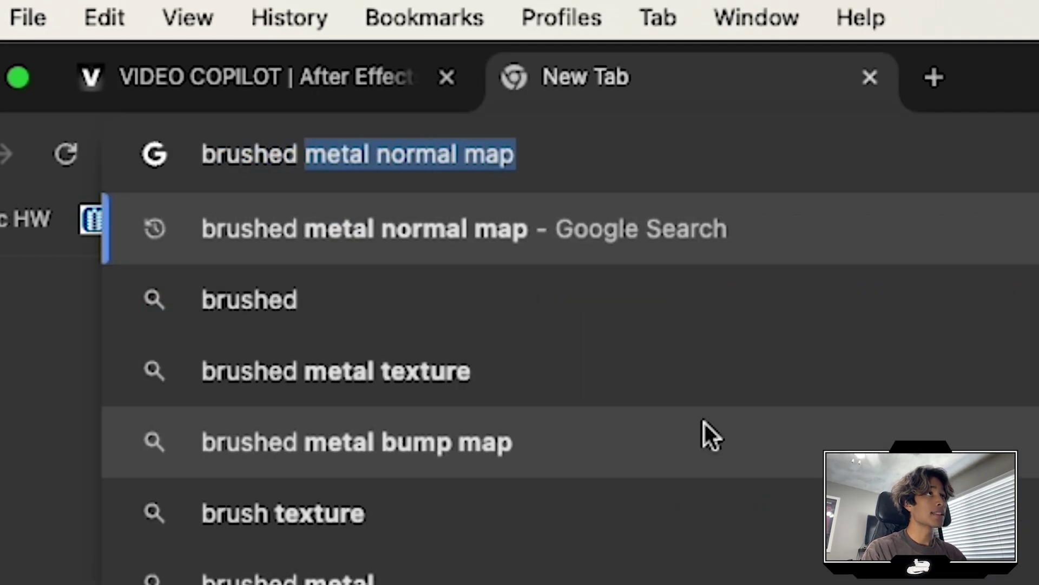
pyautogui.click(507, 220)
pyautogui.click(204, 154)
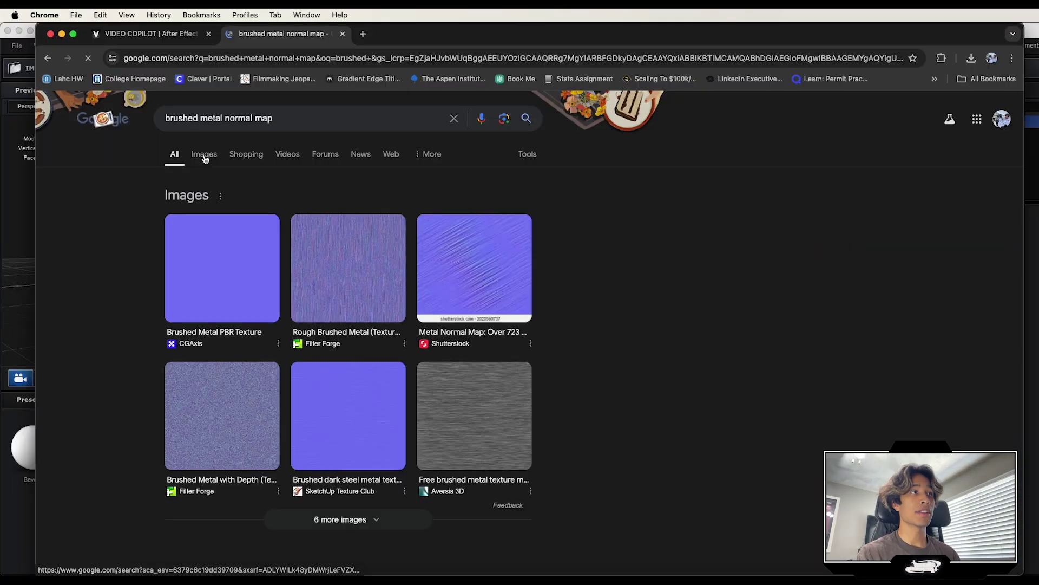
# Step: Browse the normal map images and preview the diagonally scratched metal texture from Shutterstock
pyautogui.scroll(-3, 325, 369)
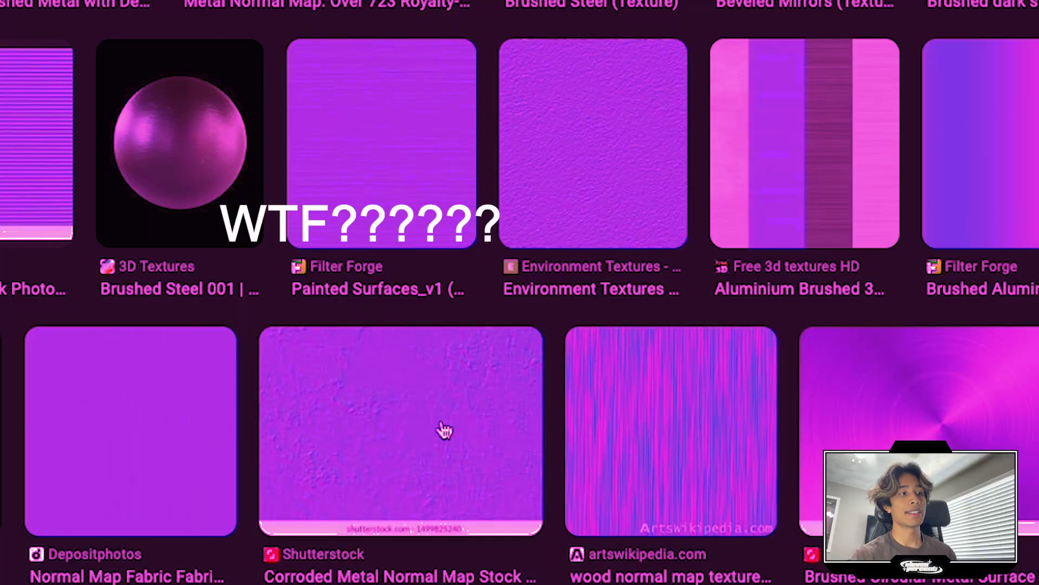
pyautogui.scroll(-1, 444, 430)
pyautogui.scroll(4, 444, 429)
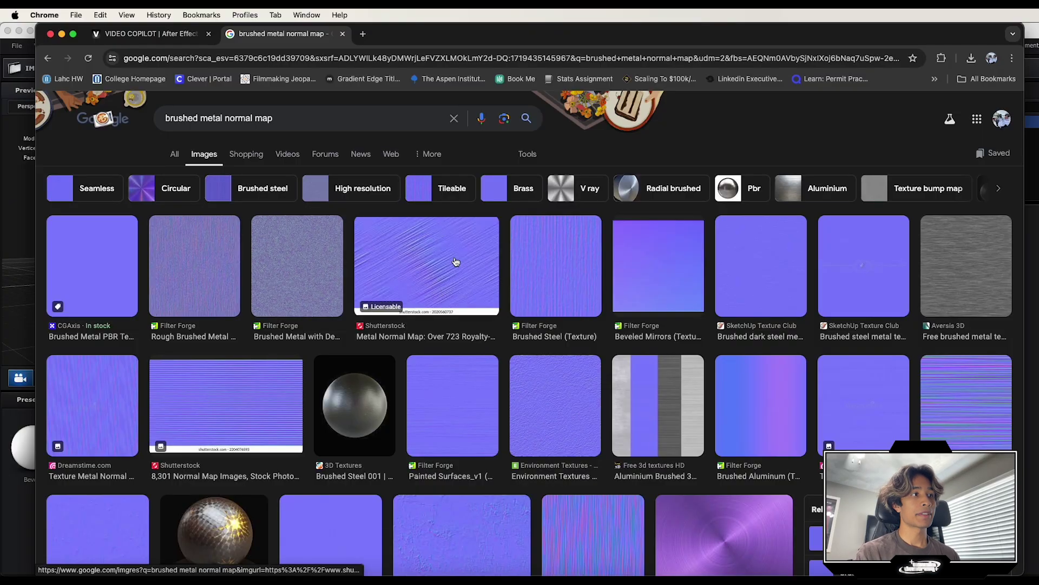
pyautogui.click(456, 262)
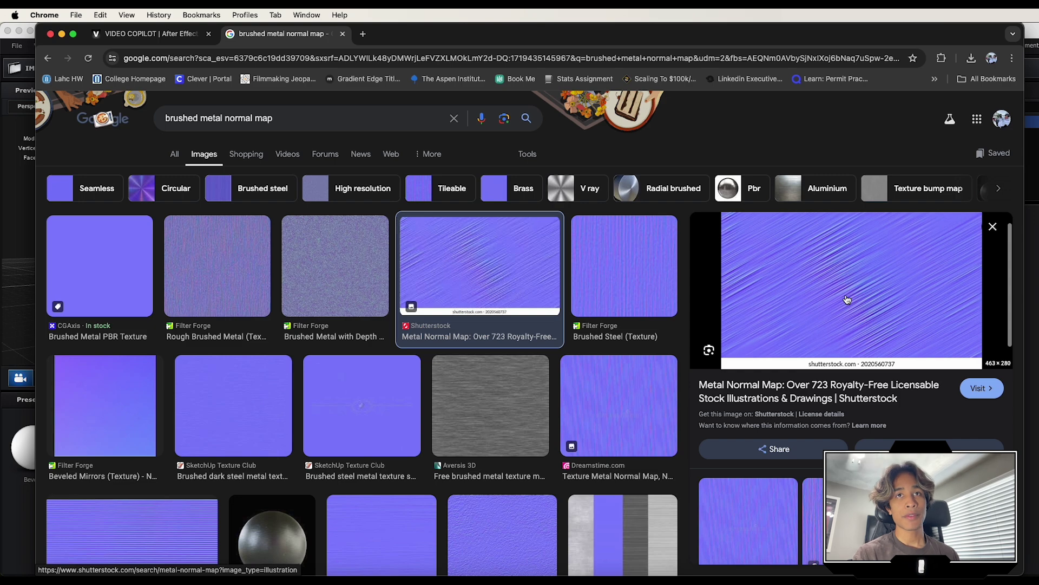
pyautogui.scroll(-10, 788, 293)
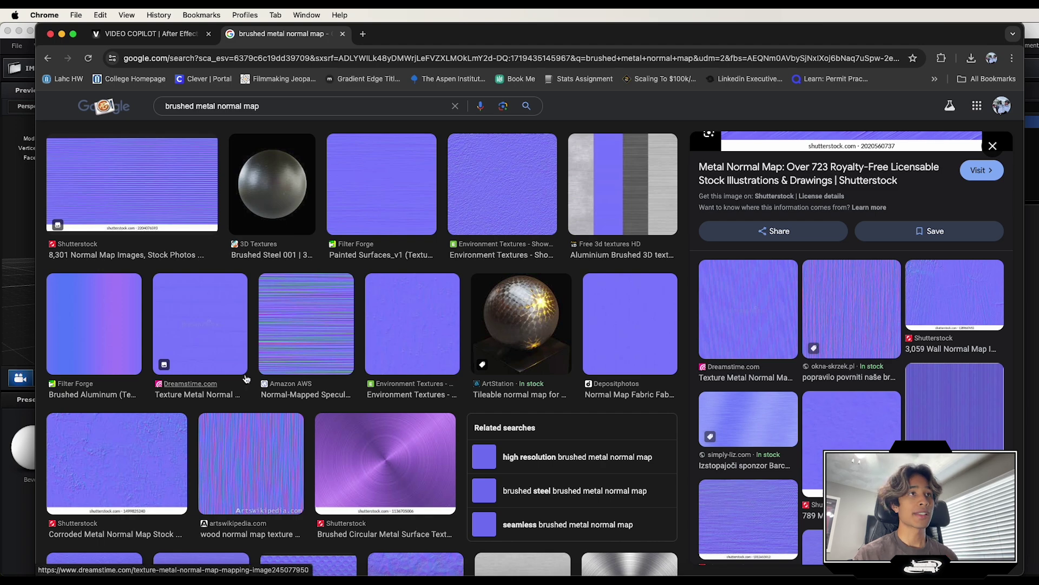
pyautogui.scroll(10, 324, 374)
pyautogui.scroll(-5, 324, 373)
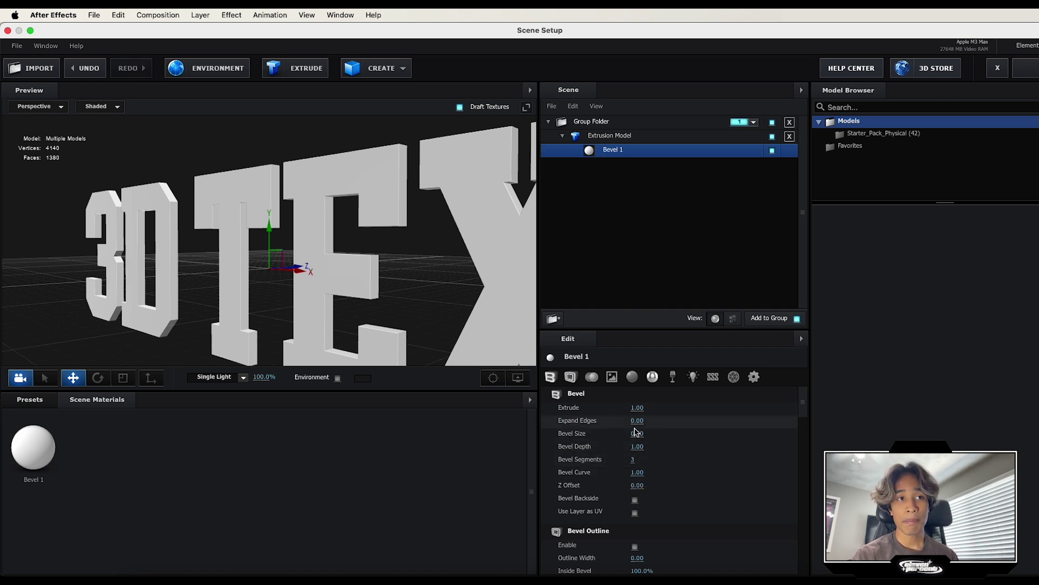
# Step: Set the Extrusion Model's Bevel Copies to 3
pyautogui.scroll(-2, 589, 519)
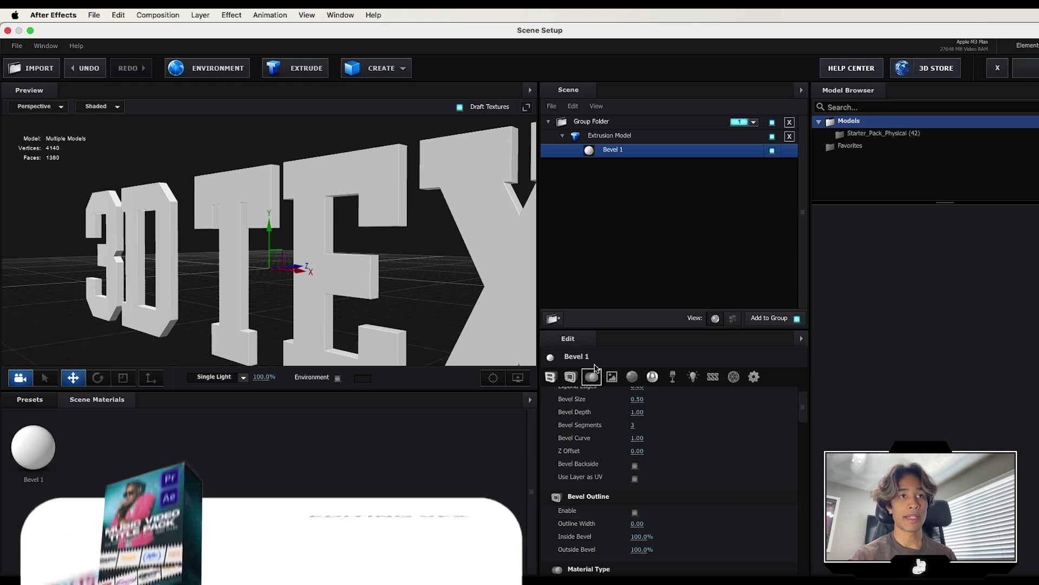
pyautogui.click(601, 135)
pyautogui.click(590, 149)
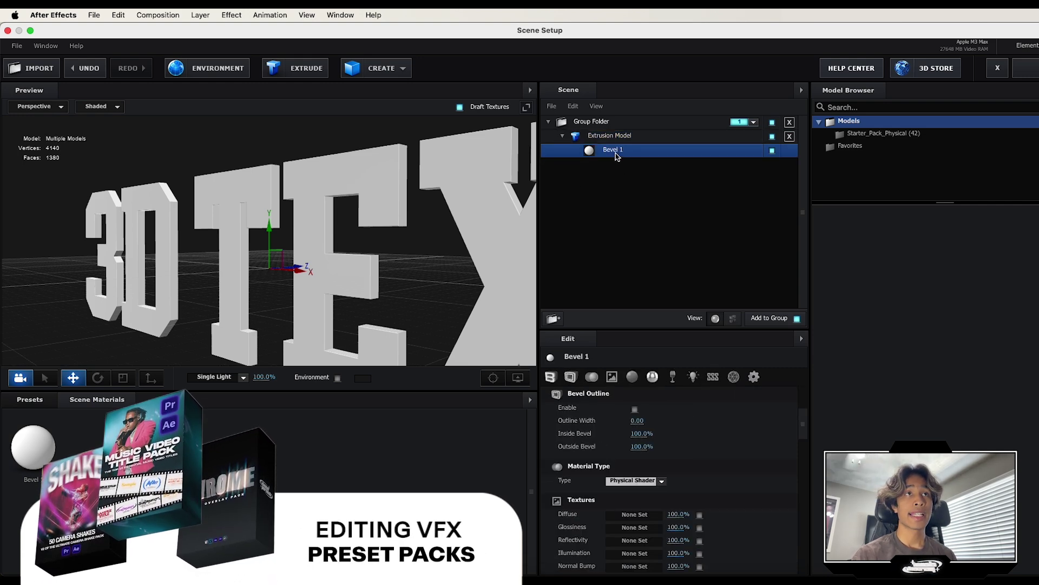
pyautogui.click(588, 137)
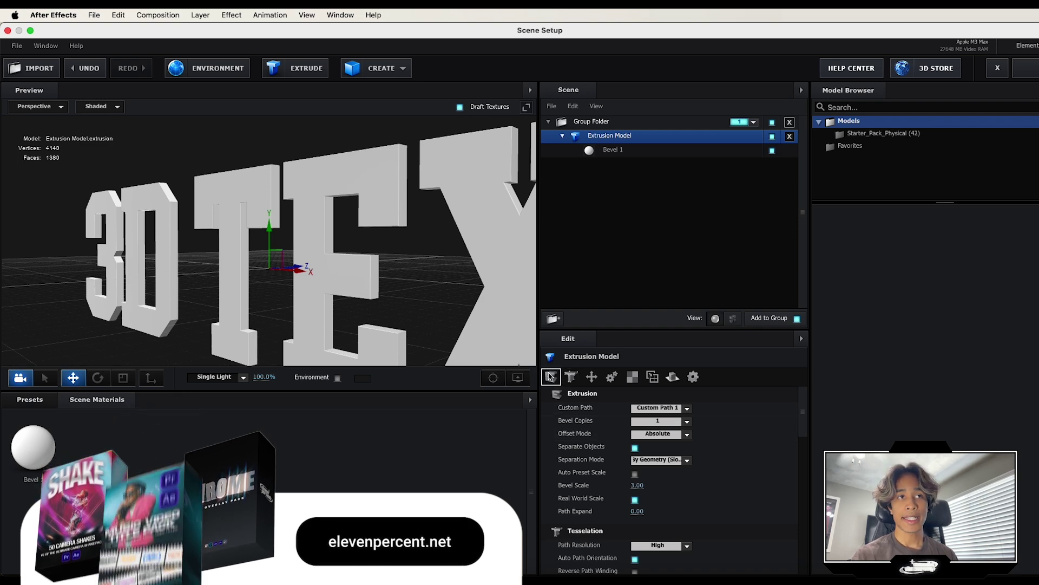
pyautogui.click(656, 423)
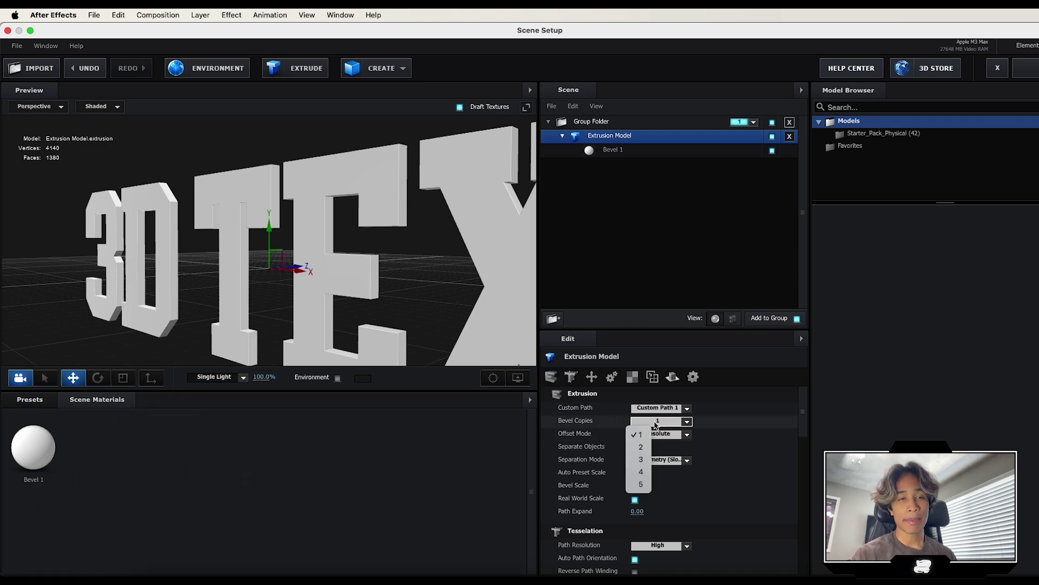
pyautogui.click(641, 460)
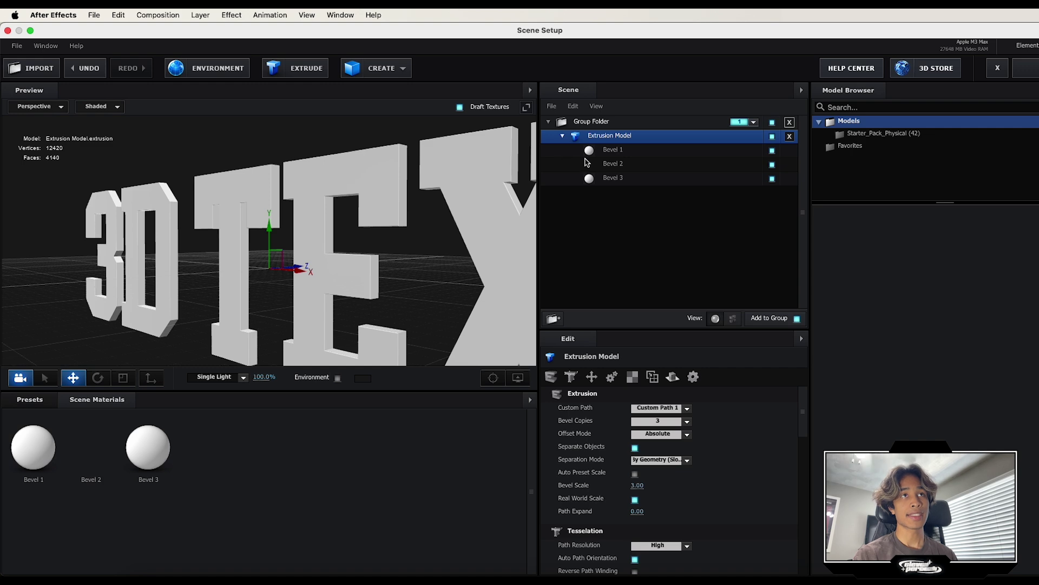
# Step: Set Bevel 3's Bevel Size to 1.53 and its Expand Edges to 0.27
pyautogui.click(605, 171)
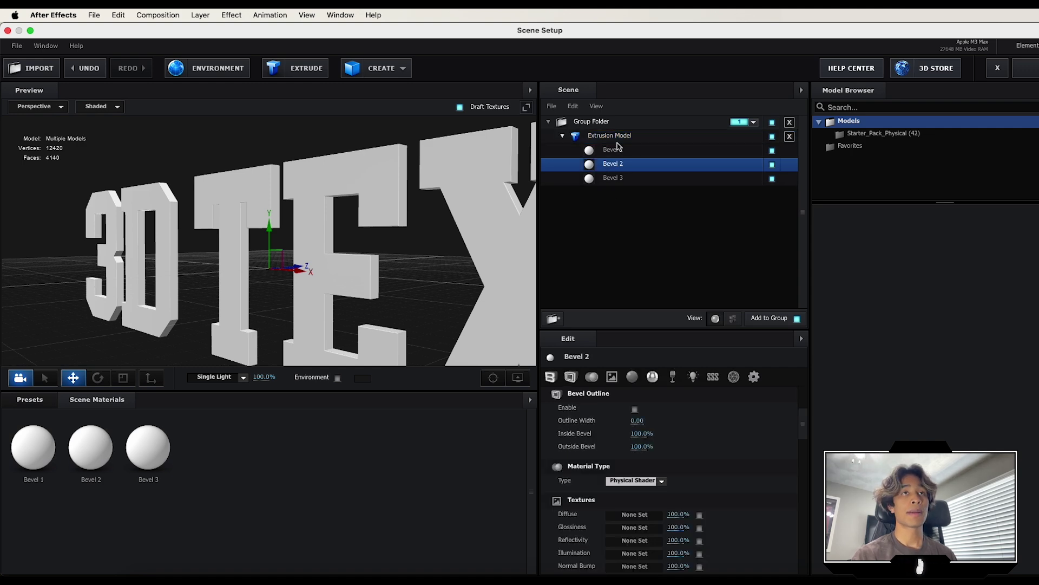
pyautogui.click(621, 180)
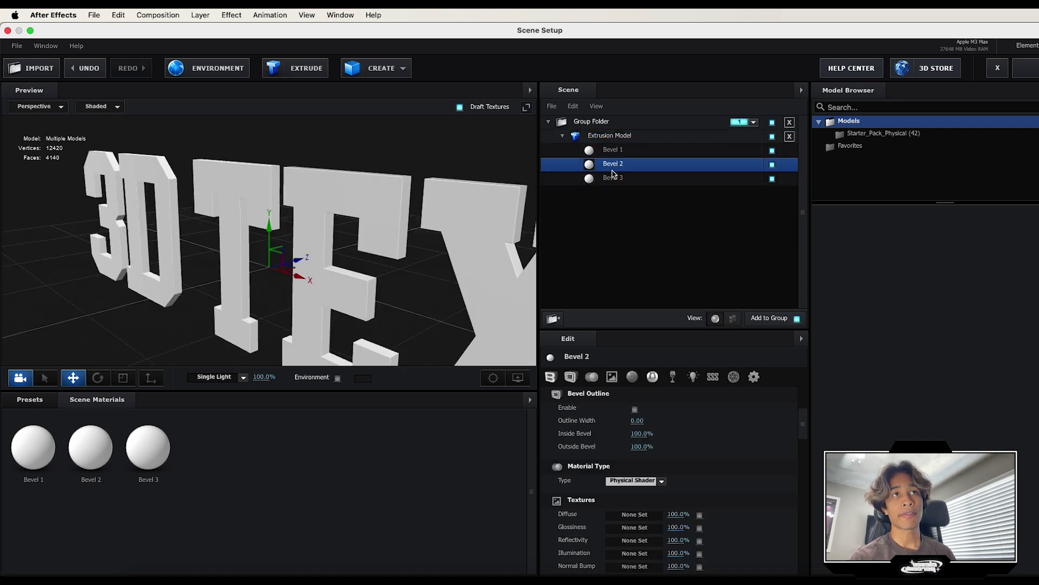
pyautogui.click(610, 179)
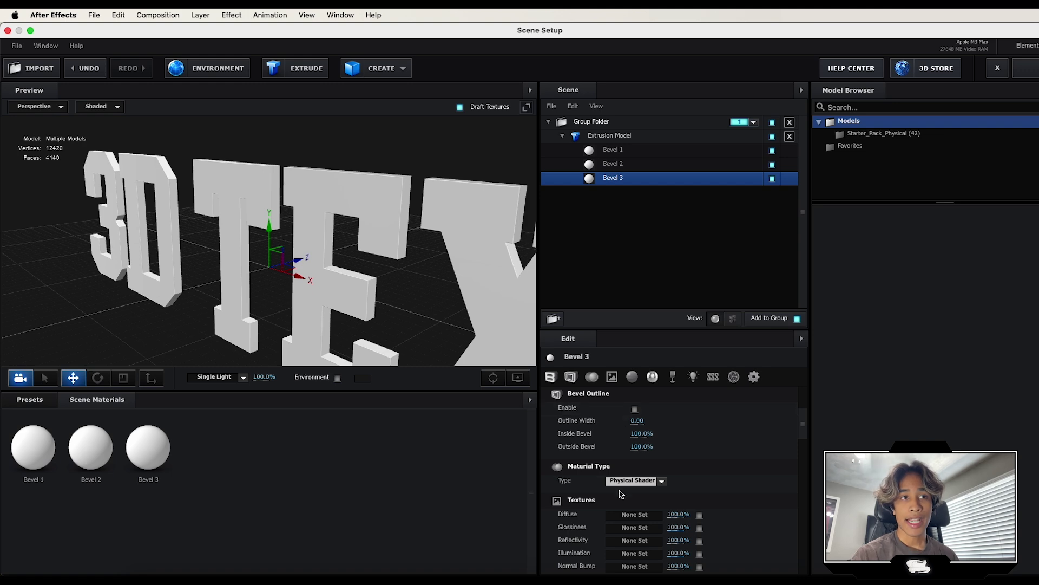
pyautogui.scroll(-3, 617, 490)
pyautogui.scroll(-3, 618, 490)
pyautogui.scroll(10, 600, 491)
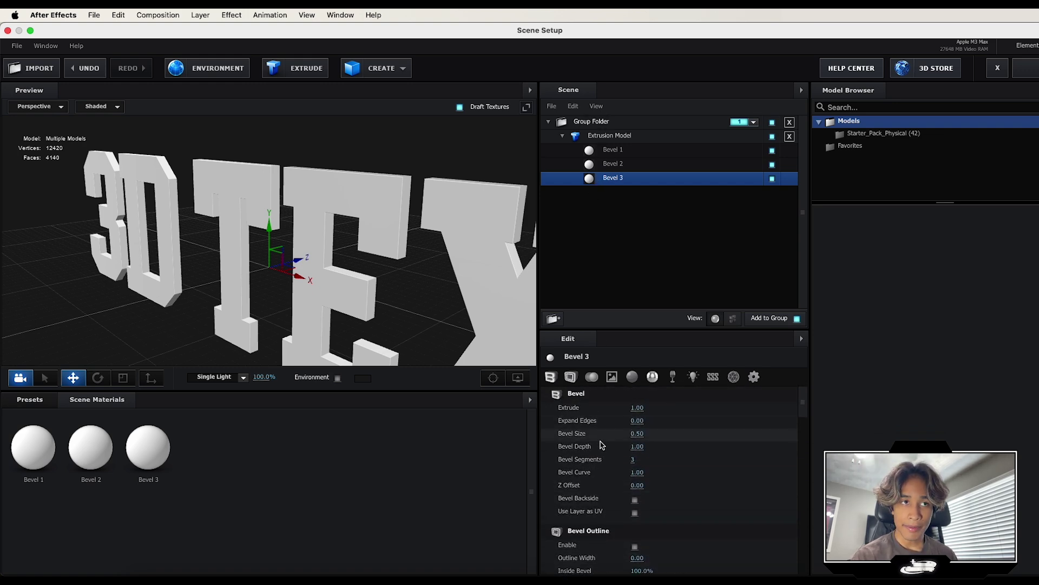
pyautogui.moveTo(639, 435); pyautogui.dragTo(694, 433)
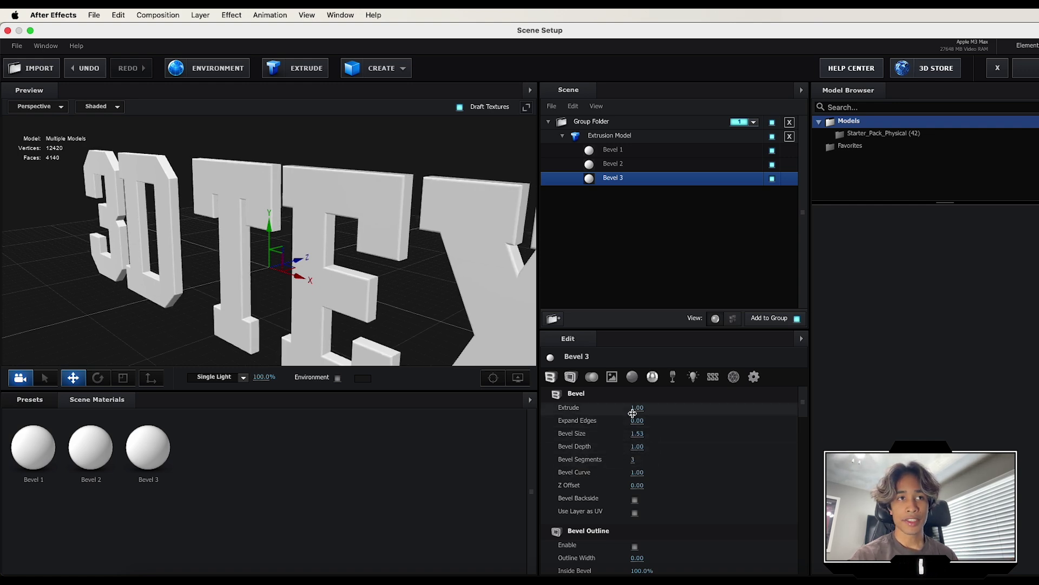
pyautogui.moveTo(637, 421); pyautogui.dragTo(647, 421)
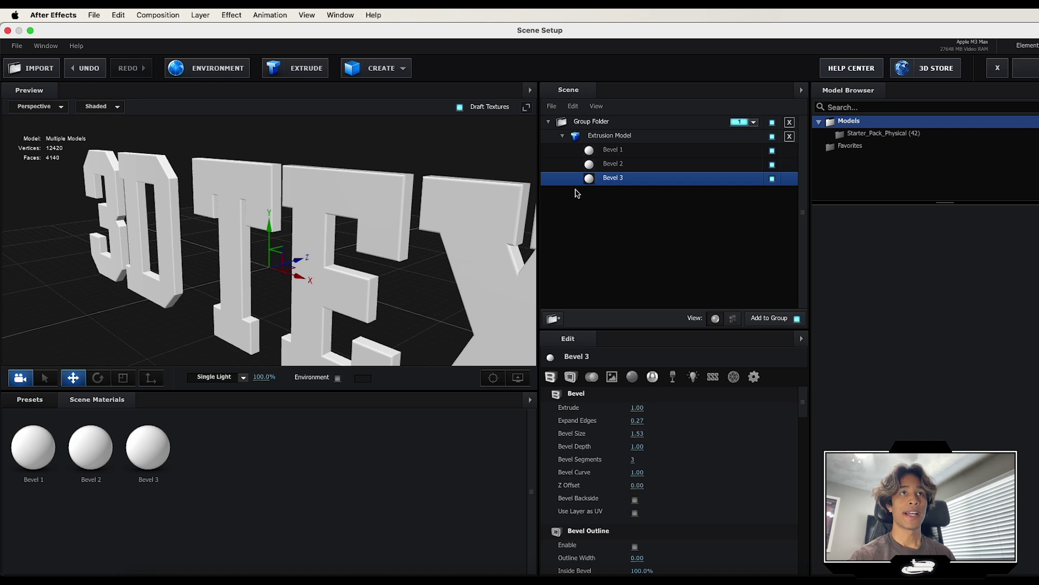
# Step: Set Bevel 2's Extrude to 1.48 and its Bevel Size to about 1.14
pyautogui.click(619, 167)
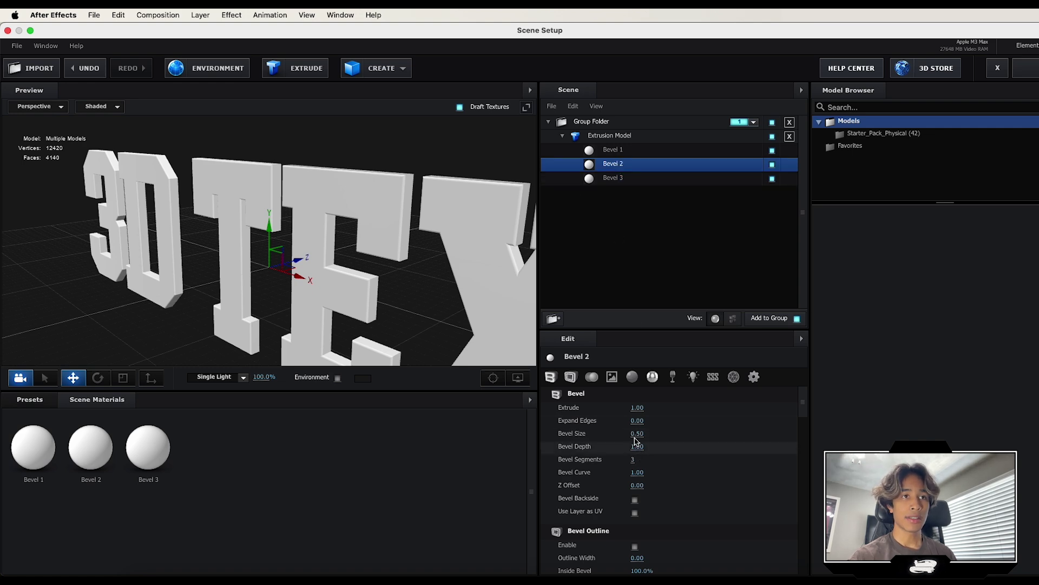
pyautogui.moveTo(637, 408); pyautogui.dragTo(665, 410)
pyautogui.scroll(5, 313, 273)
pyautogui.moveTo(312, 272); pyautogui.dragTo(325, 255)
pyautogui.moveTo(638, 434); pyautogui.dragTo(662, 434)
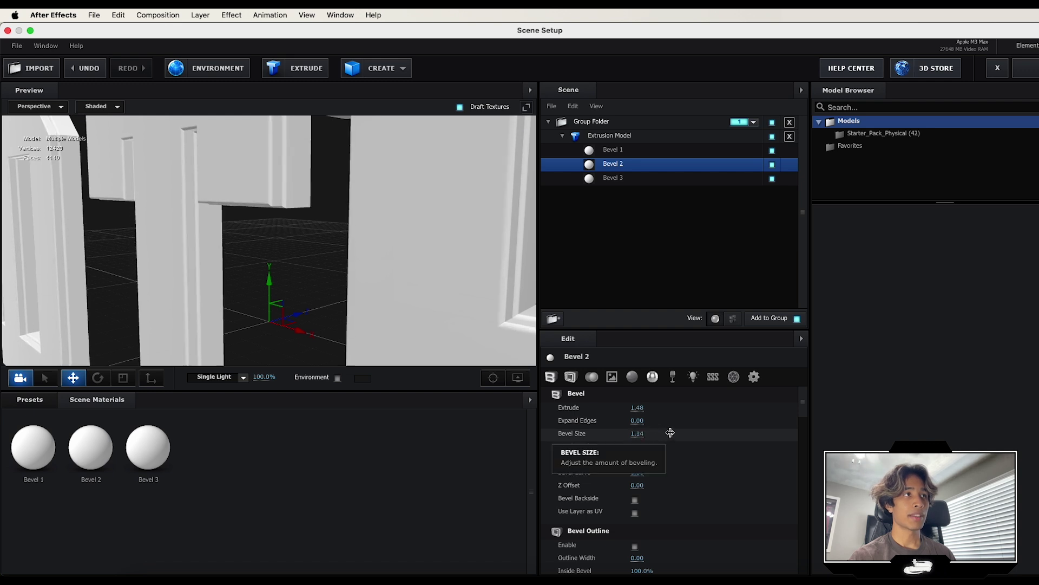
# Step: Set Bevel 1's Extrude to 2.61, Bevel Curve to -1.00 and Bevel Depth to 1.88
pyautogui.click(618, 155)
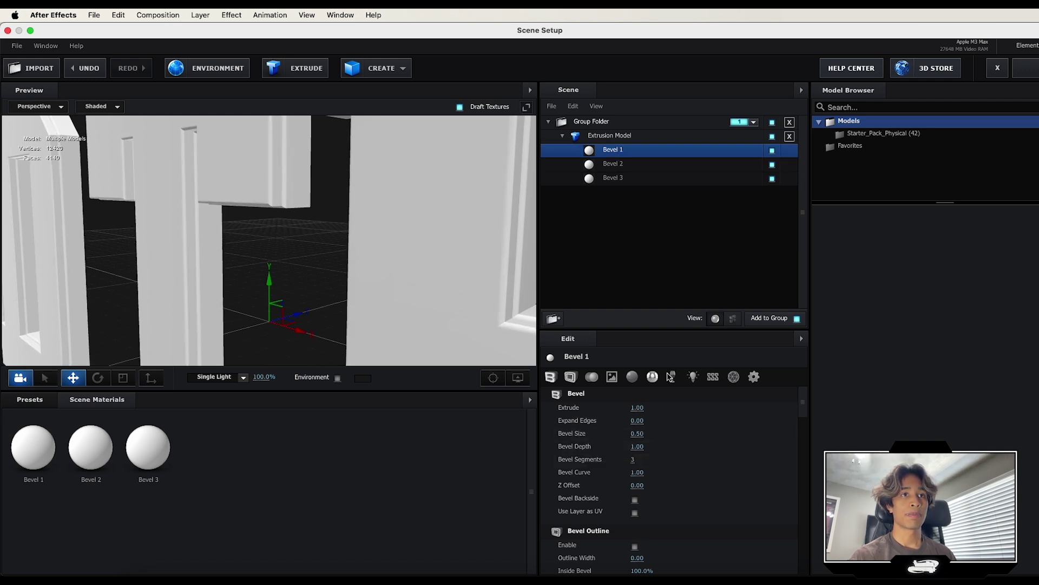
pyautogui.moveTo(642, 408); pyautogui.dragTo(723, 401)
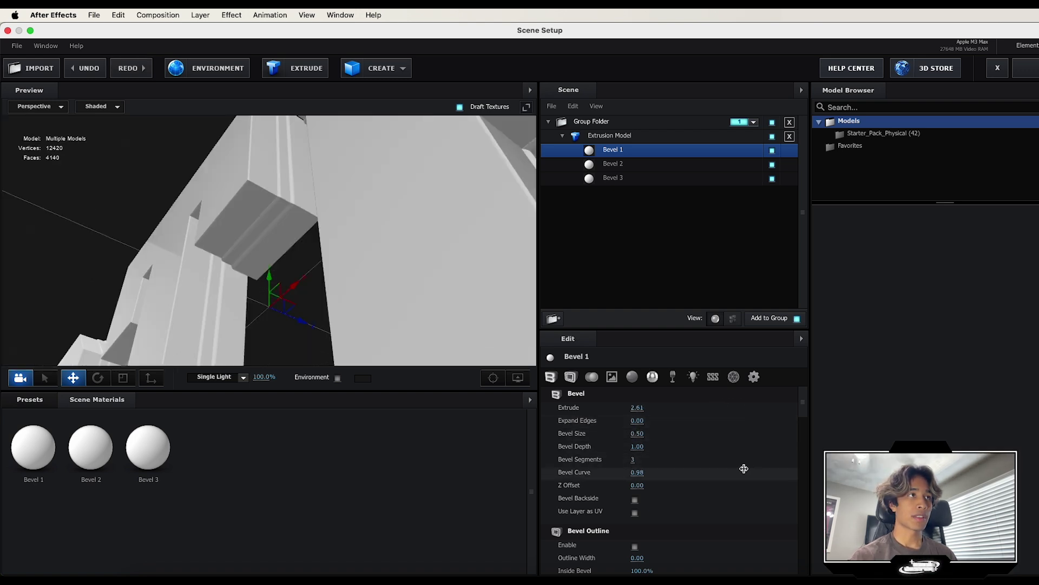
pyautogui.scroll(8, 276, 292)
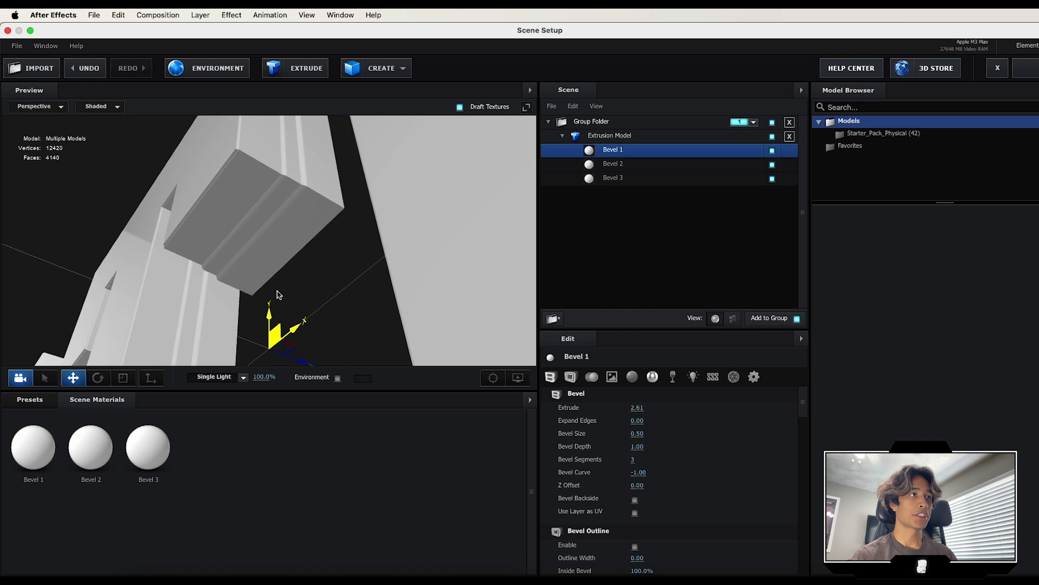
pyautogui.moveTo(277, 291); pyautogui.dragTo(327, 324)
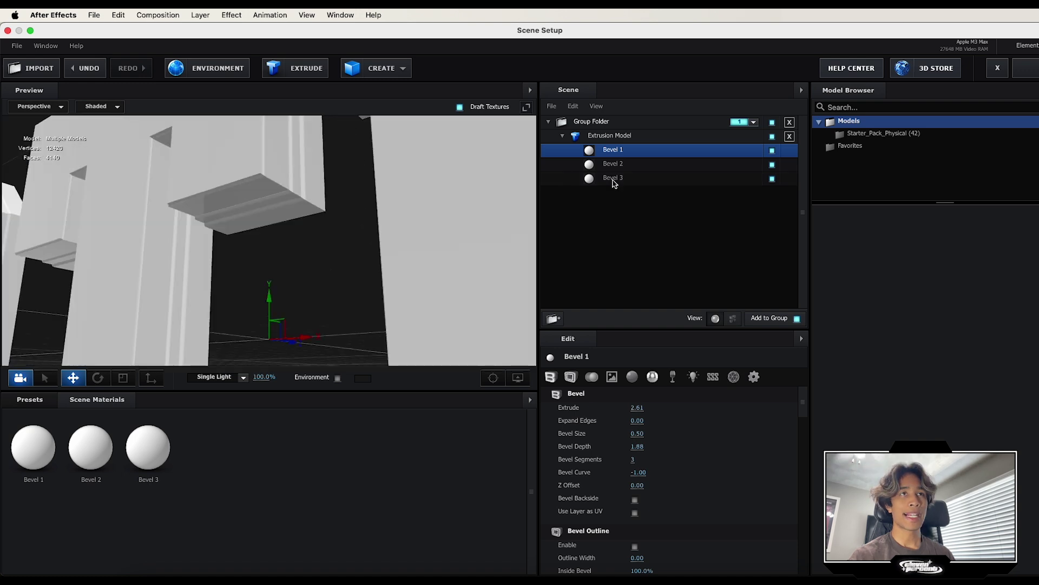
# Step: Increase Bevel 3's Bevel Size further and inspect the layered edges across the whole text
pyautogui.click(614, 178)
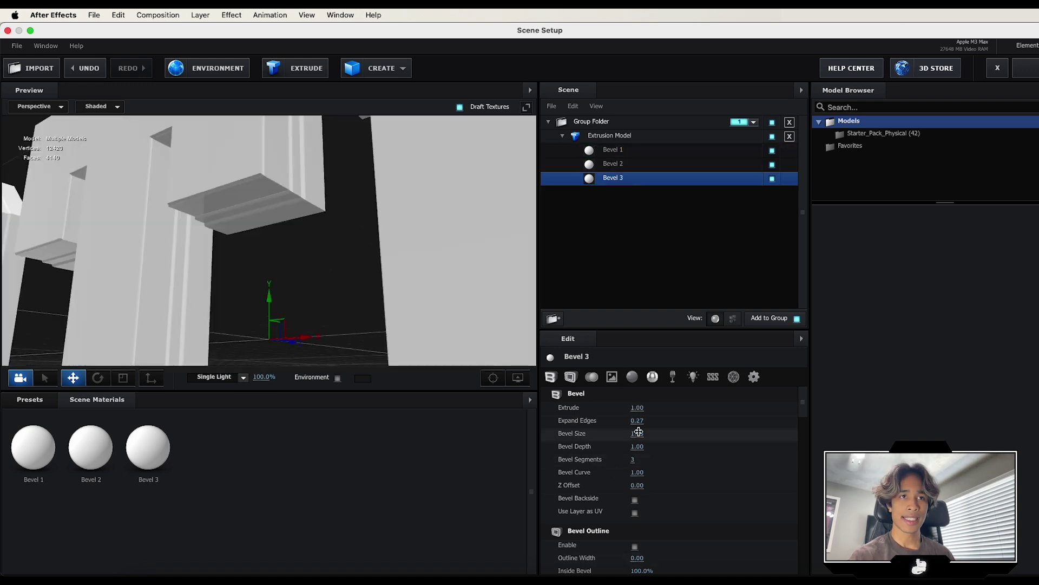
pyautogui.moveTo(637, 435); pyautogui.dragTo(712, 423)
pyautogui.scroll(-5, 421, 346)
pyautogui.moveTo(421, 347); pyautogui.dragTo(412, 271)
# Step: Set Bevel 1's Reflectivity Intensity to 100% and check the reflections from another angle
pyautogui.click(628, 150)
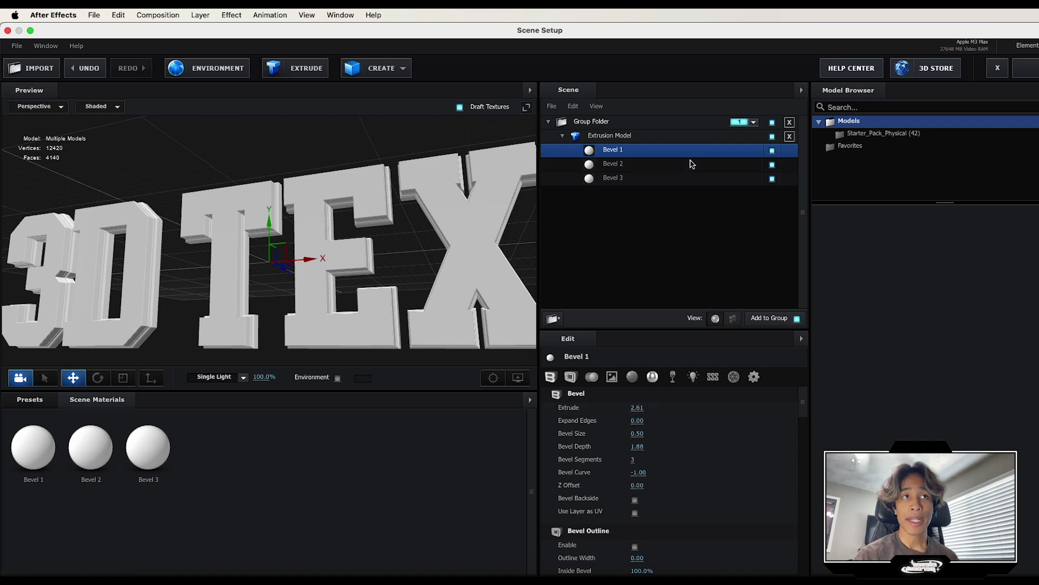
pyautogui.click(652, 378)
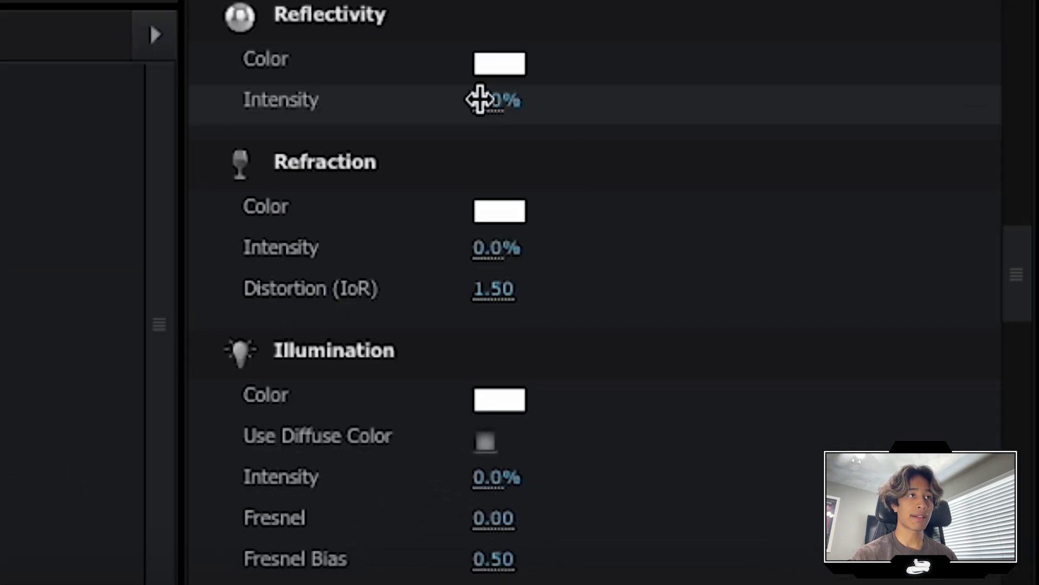
pyautogui.moveTo(633, 420); pyautogui.dragTo(692, 420)
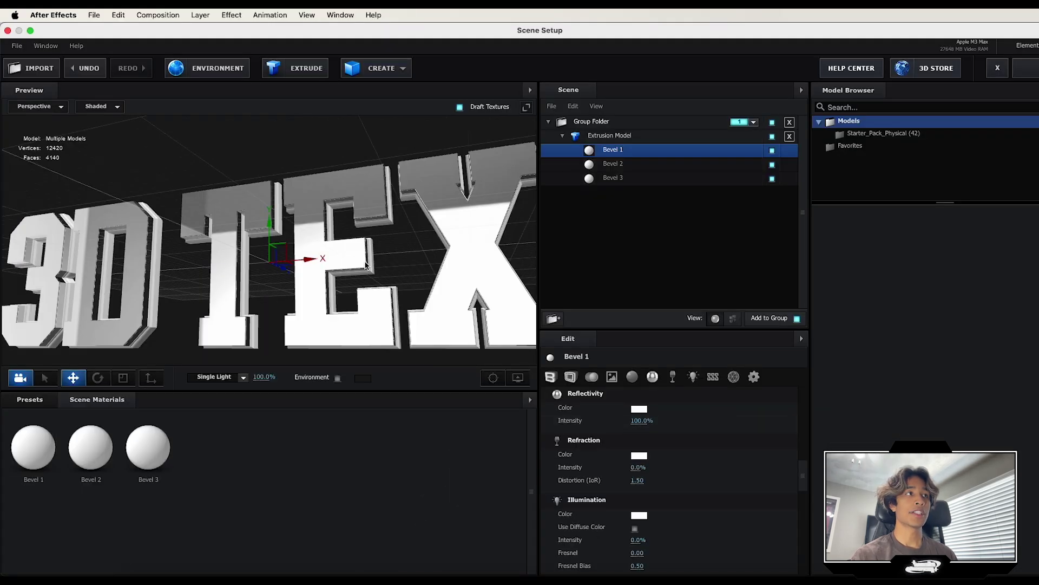
pyautogui.moveTo(366, 265); pyautogui.dragTo(329, 270)
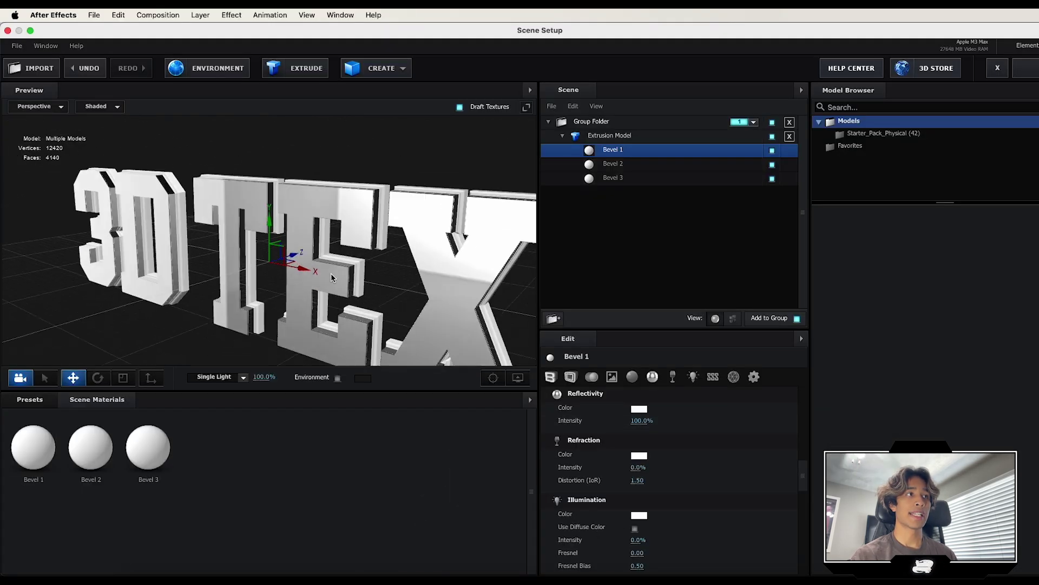
# Step: Lower Bevel 1's Glossiness to 70% in its basic material settings
pyautogui.scroll(5, 640, 485)
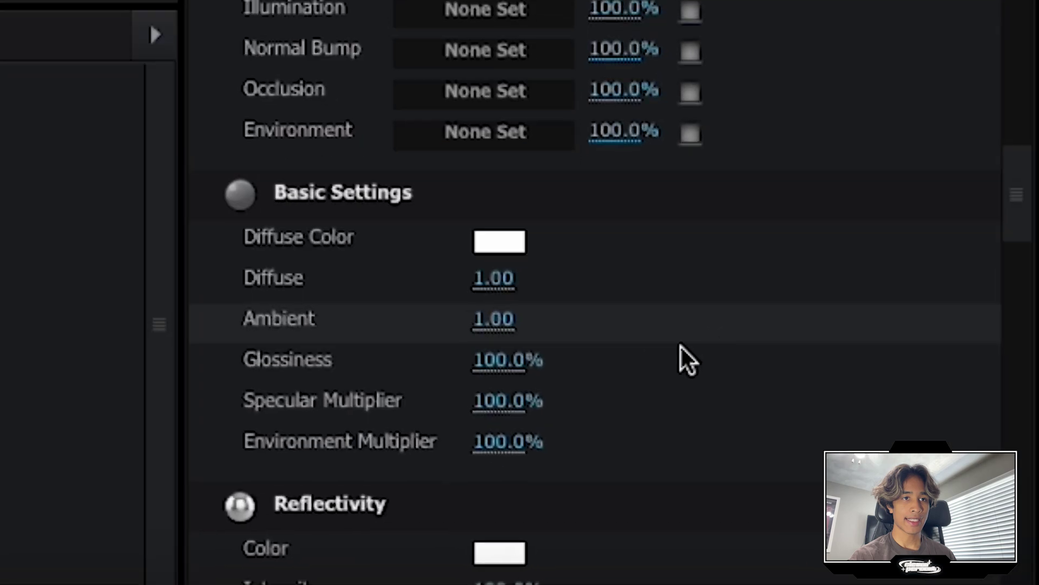
pyautogui.moveTo(636, 530); pyautogui.dragTo(612, 533)
pyautogui.moveTo(508, 433); pyautogui.dragTo(522, 442)
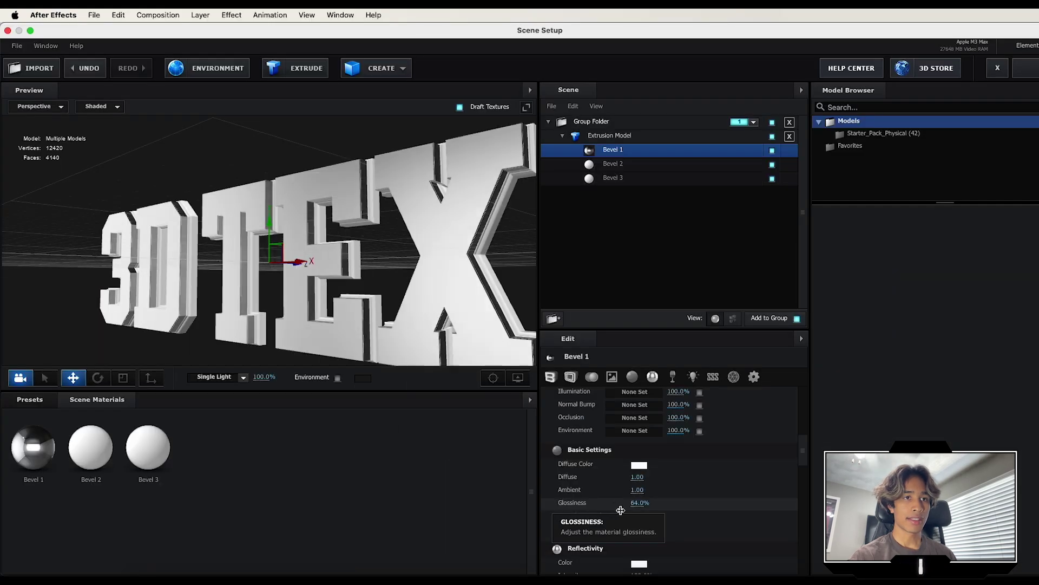
pyautogui.moveTo(626, 510); pyautogui.dragTo(625, 510)
pyautogui.moveTo(411, 286); pyautogui.dragTo(469, 275)
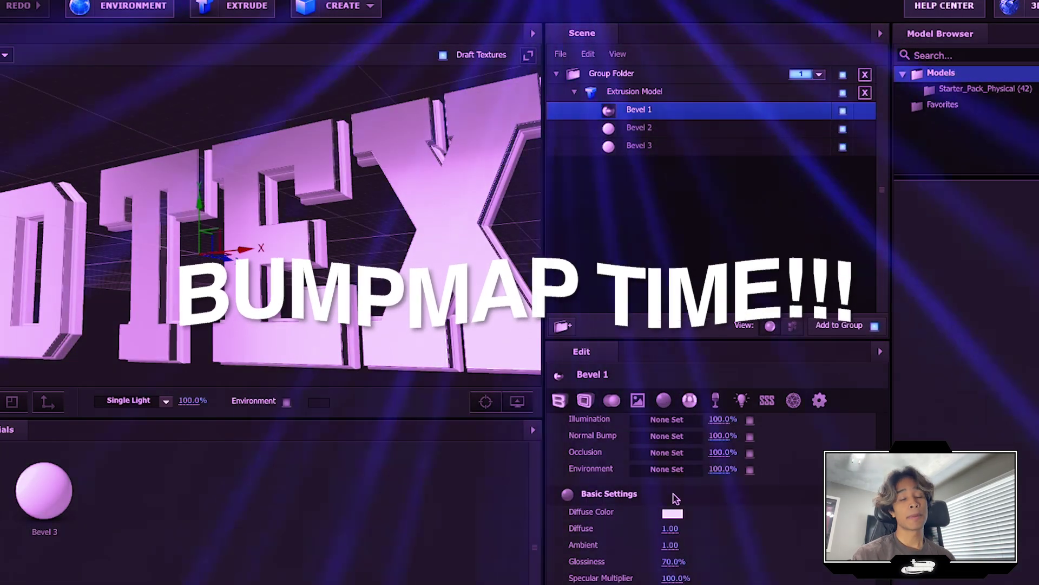
# Step: Load "brushed steel normal map.jpg" from the Screen Shots folder as Bevel 1's Normal Bump texture
pyautogui.scroll(5, 654, 488)
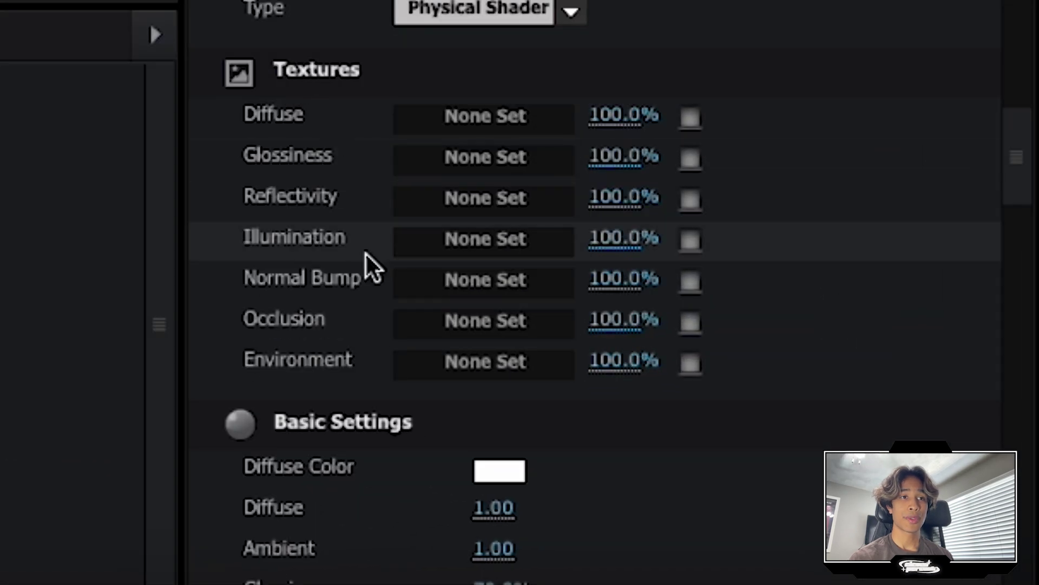
pyautogui.click(504, 281)
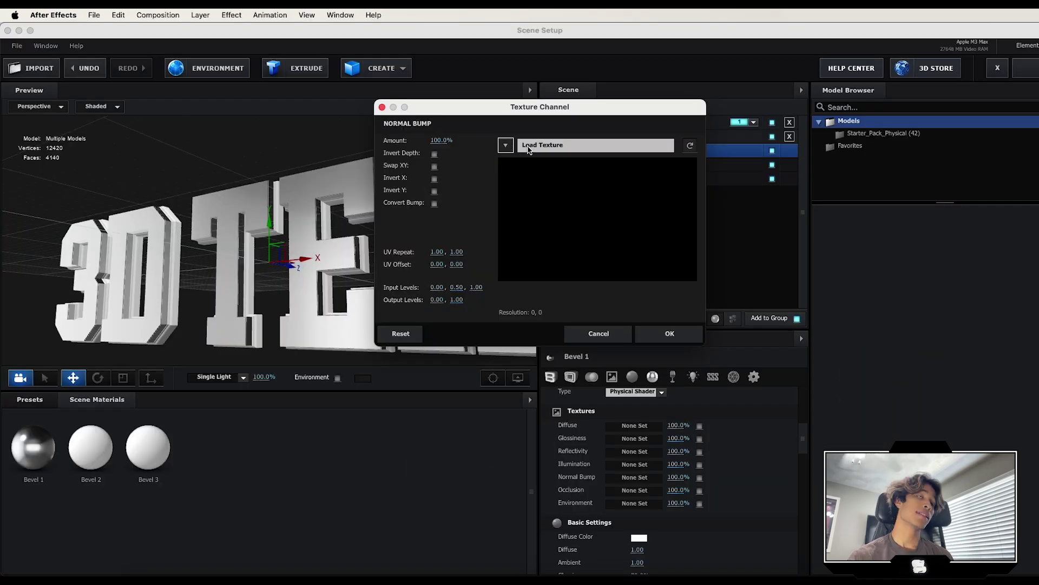
pyautogui.click(507, 146)
pyautogui.click(753, 150)
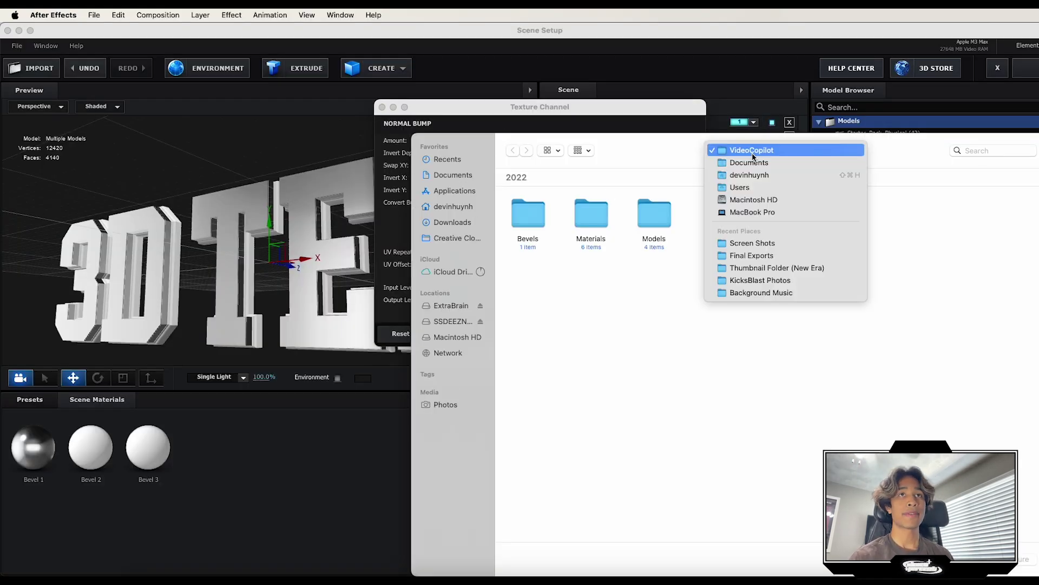
pyautogui.click(760, 248)
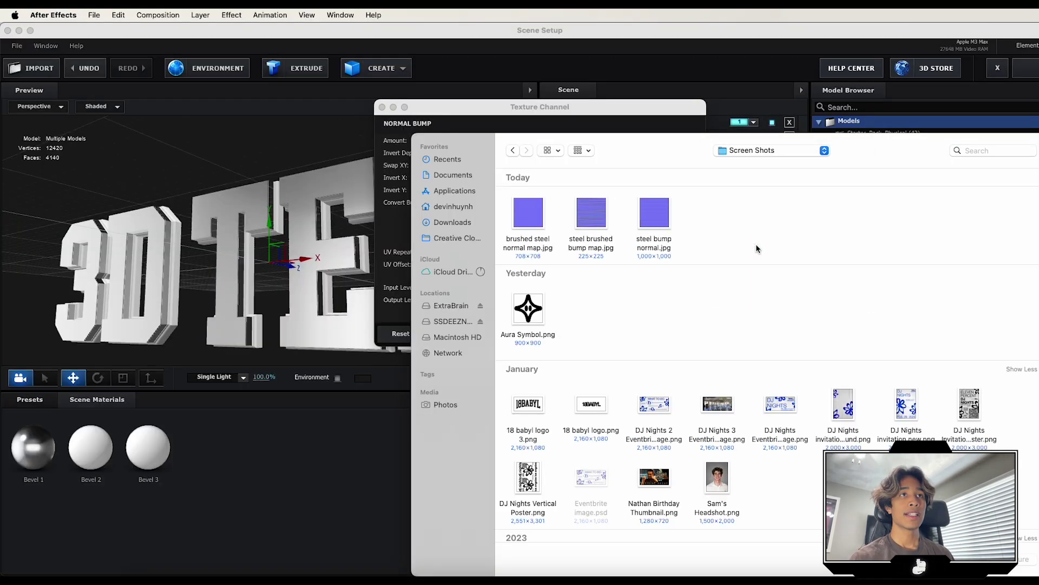
pyautogui.click(522, 217)
pyautogui.press('space')
pyautogui.press('Right')
pyautogui.press('Left')
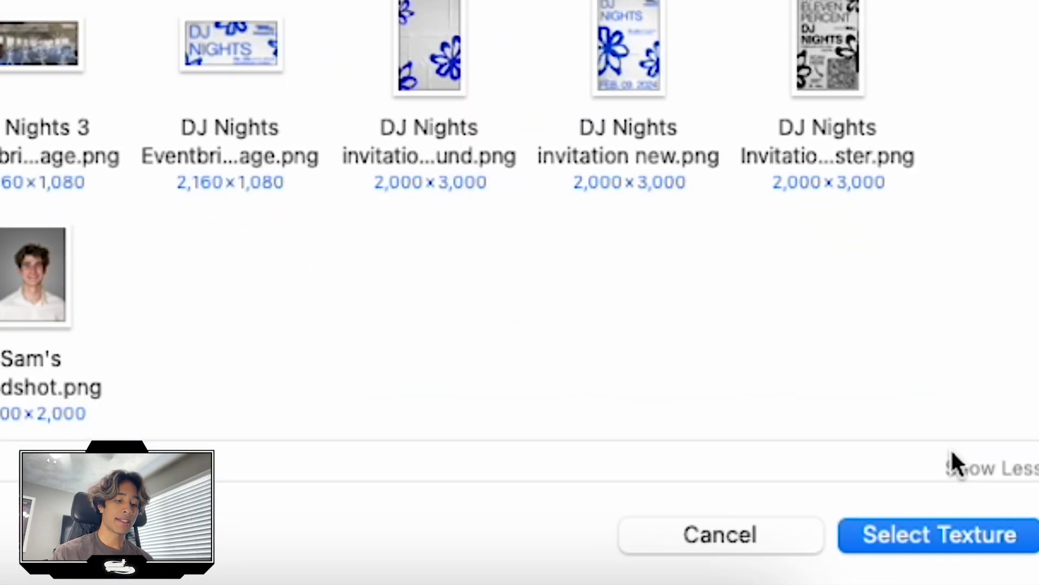
pyautogui.press('Return')
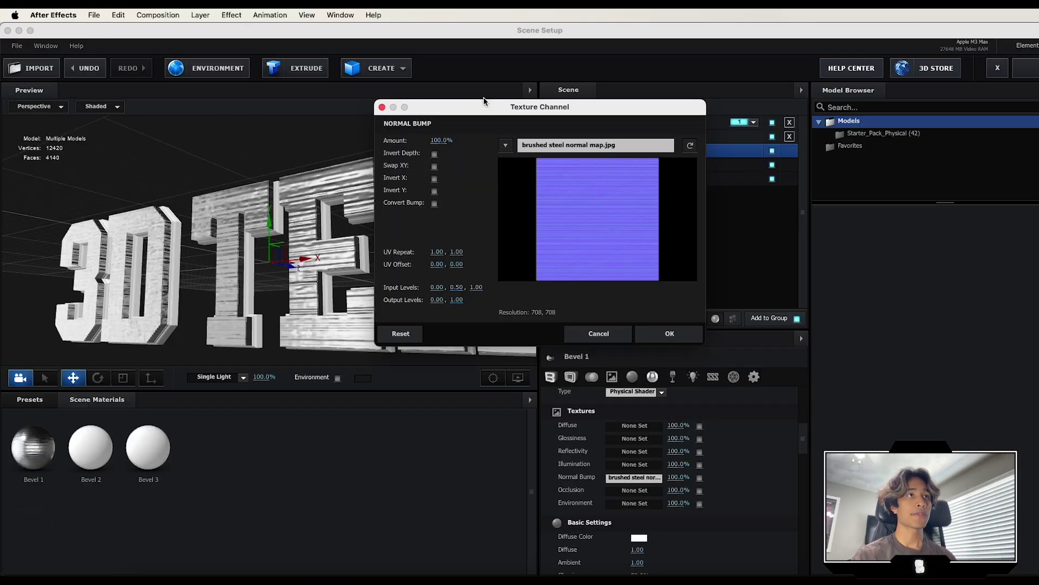
# Step: Set the normal bump texture's UV Repeat to 0.35, 2.77, shift its first UV Offset value, and apply the texture settings
pyautogui.moveTo(478, 106); pyautogui.dragTo(522, 87)
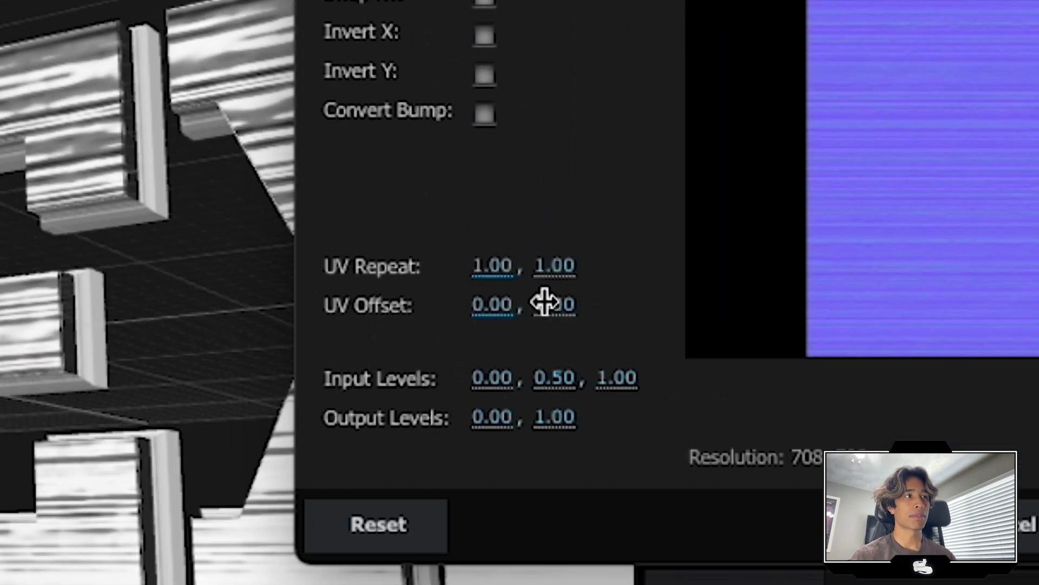
pyautogui.moveTo(561, 269); pyautogui.dragTo(946, 286)
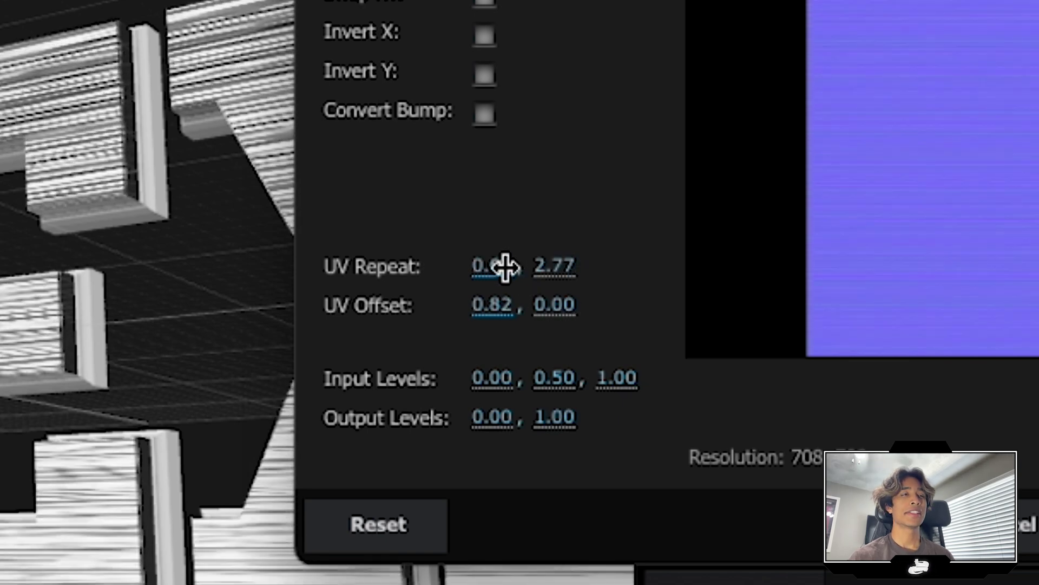
pyautogui.moveTo(505, 268); pyautogui.dragTo(463, 277)
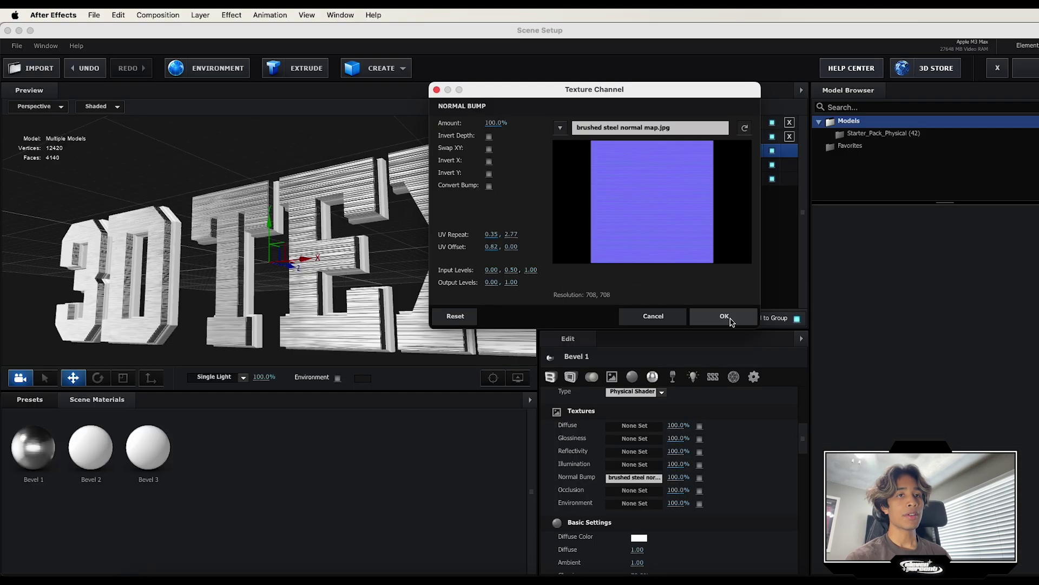
pyautogui.click(725, 317)
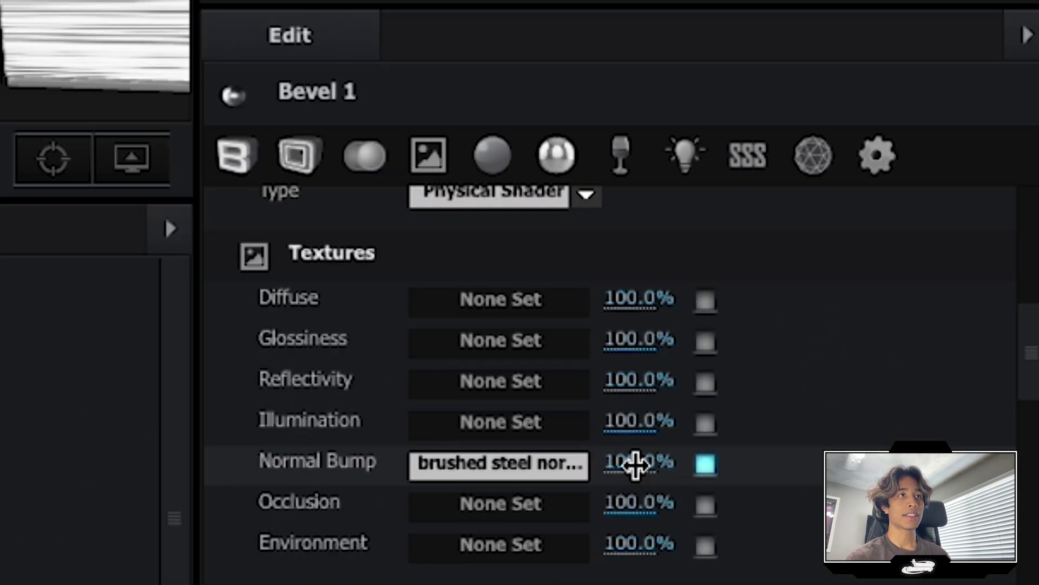
# Step: Reduce the strength of Bevel 1's Normal Bump texture to 19% and check the brushed surface from another angle
pyautogui.moveTo(677, 479); pyautogui.dragTo(624, 483)
pyautogui.moveTo(467, 480); pyautogui.dragTo(518, 488)
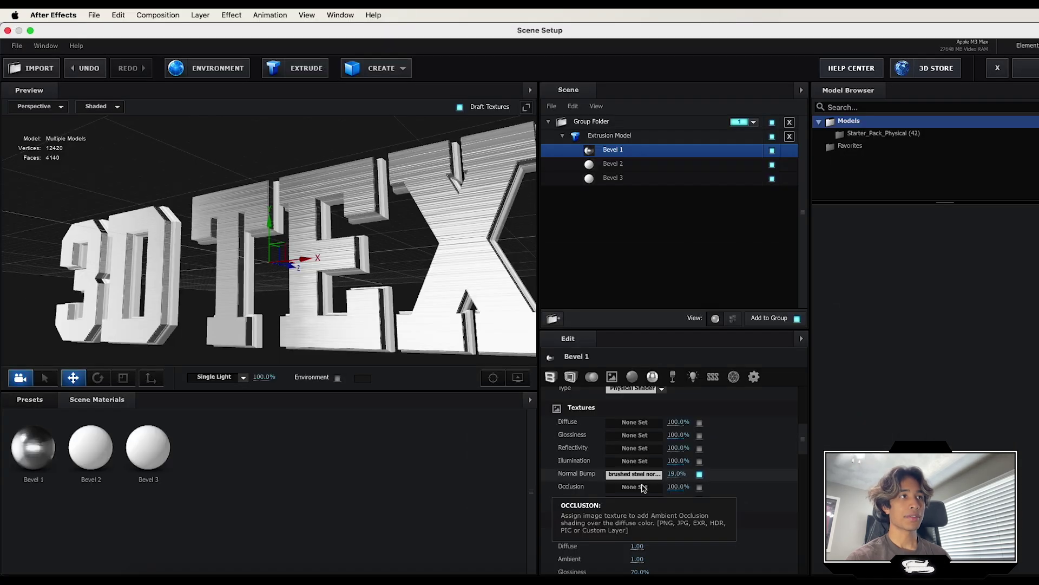
pyautogui.moveTo(385, 286)
pyautogui.mouseDown()
pyautogui.moveTo(370, 307)
pyautogui.moveTo(414, 304)
pyautogui.moveTo(451, 284)
pyautogui.moveTo(410, 303)
pyautogui.moveTo(379, 288)
pyautogui.mouseUp()
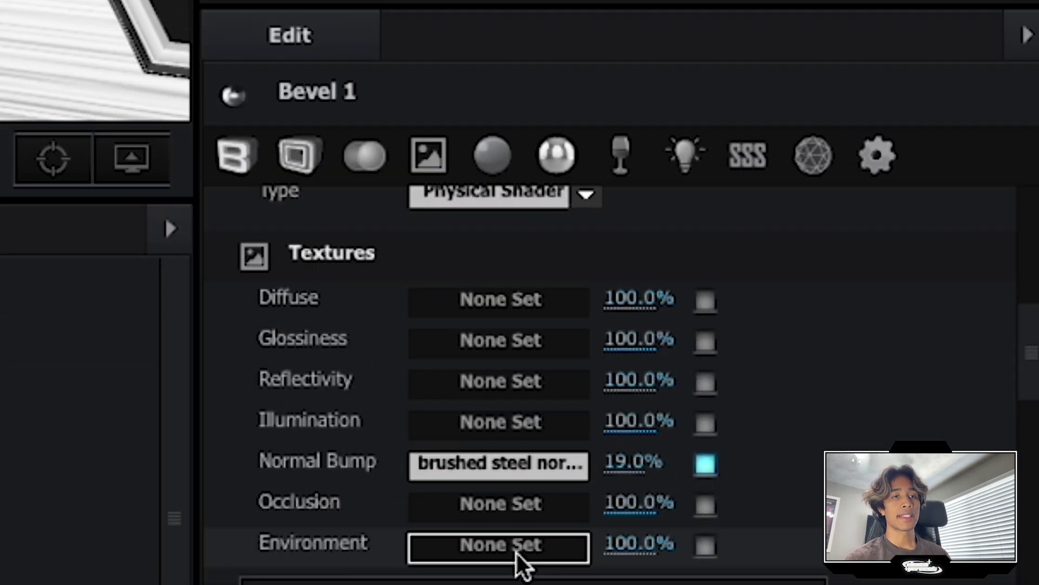
# Step: Assign Custom Layer 1 [C1549.MP4] as Bevel 1's Environment texture, apply it and check the reflections from other angles
pyautogui.click(518, 553)
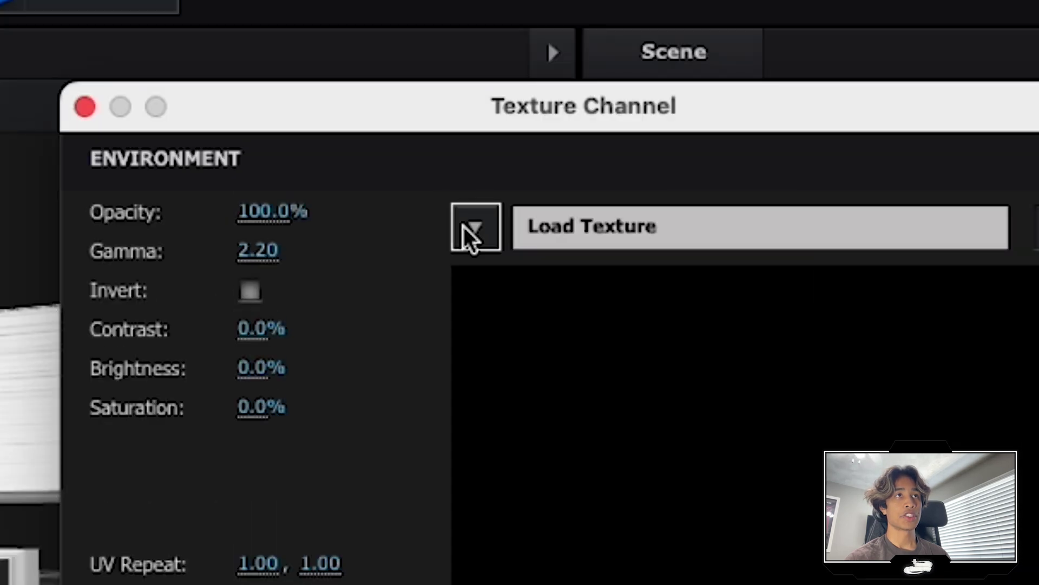
pyautogui.click(464, 226)
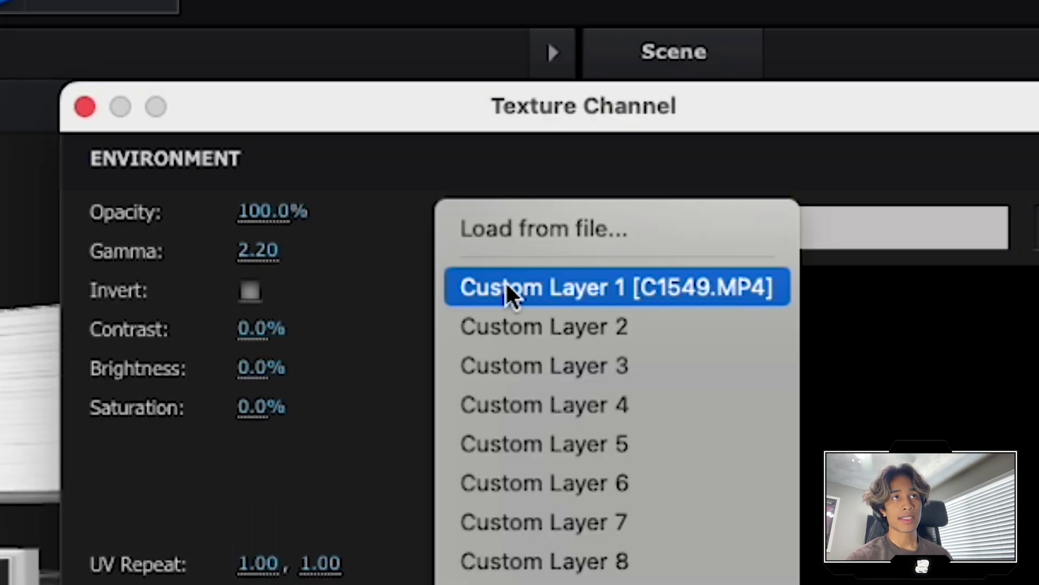
pyautogui.click(670, 292)
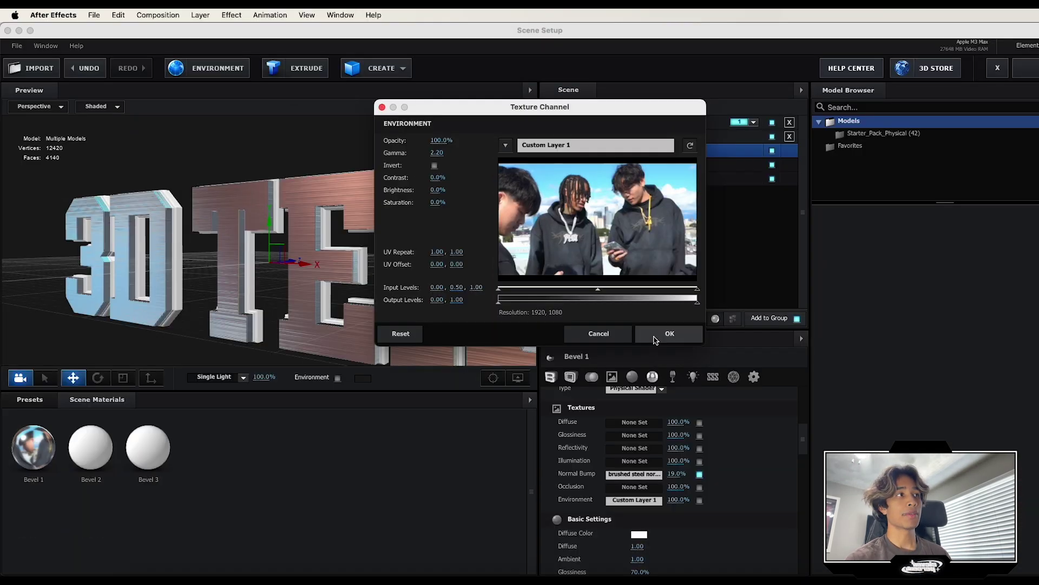
pyautogui.click(655, 334)
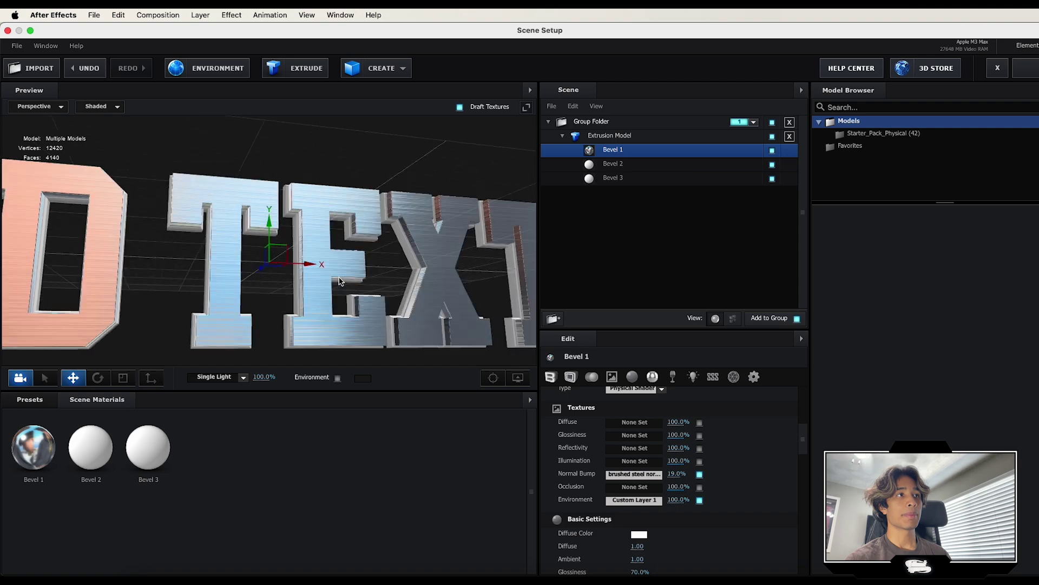
pyautogui.scroll(-6, 341, 282)
pyautogui.moveTo(340, 282); pyautogui.dragTo(323, 312)
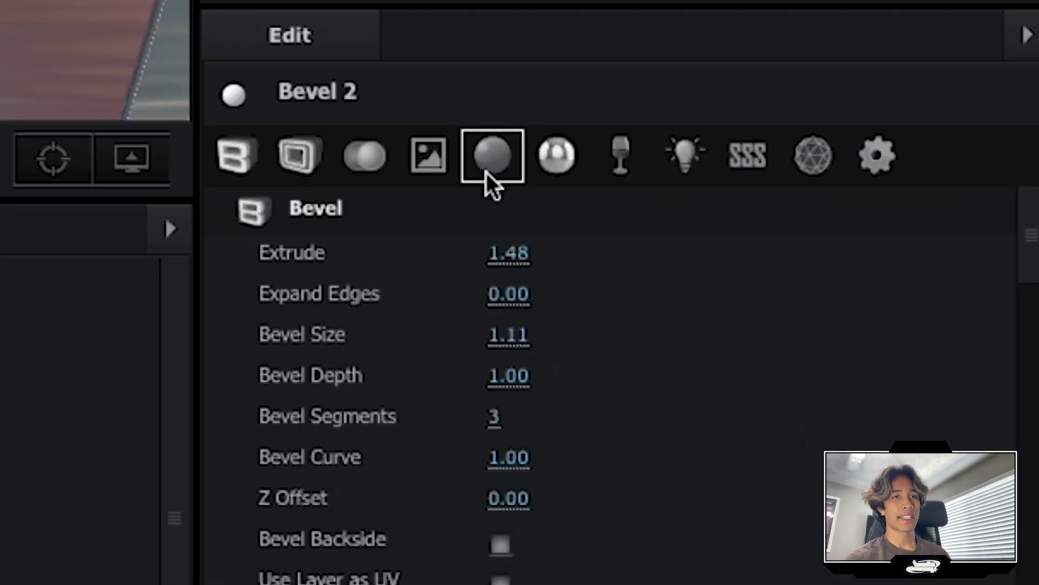
# Step: Give Bevel 2 a black Diffuse Color, Custom Layer 1 as its Environment texture, and 35% Glossiness
pyautogui.click(632, 377)
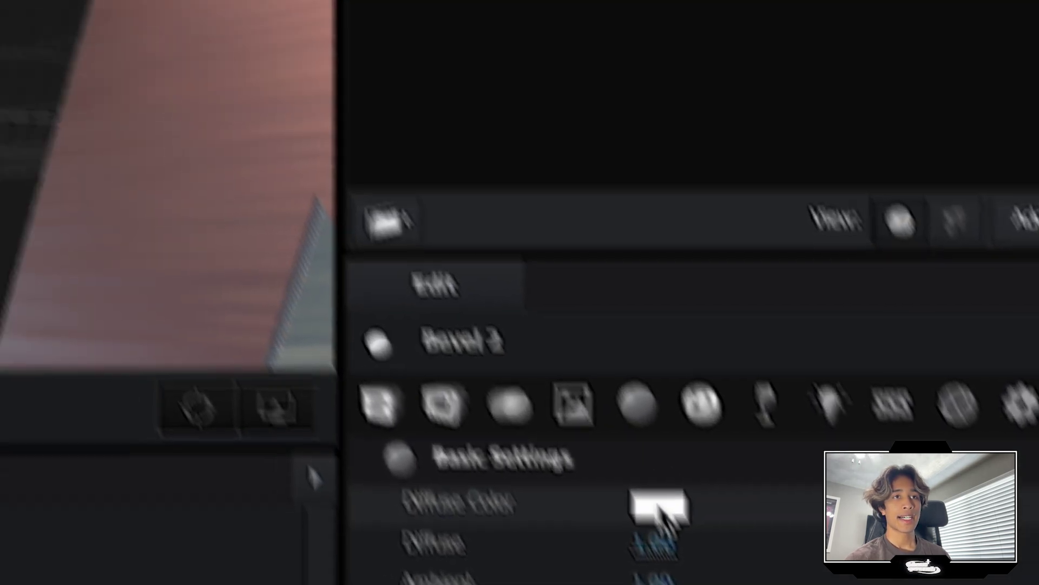
pyautogui.click(515, 252)
pyautogui.click(285, 536)
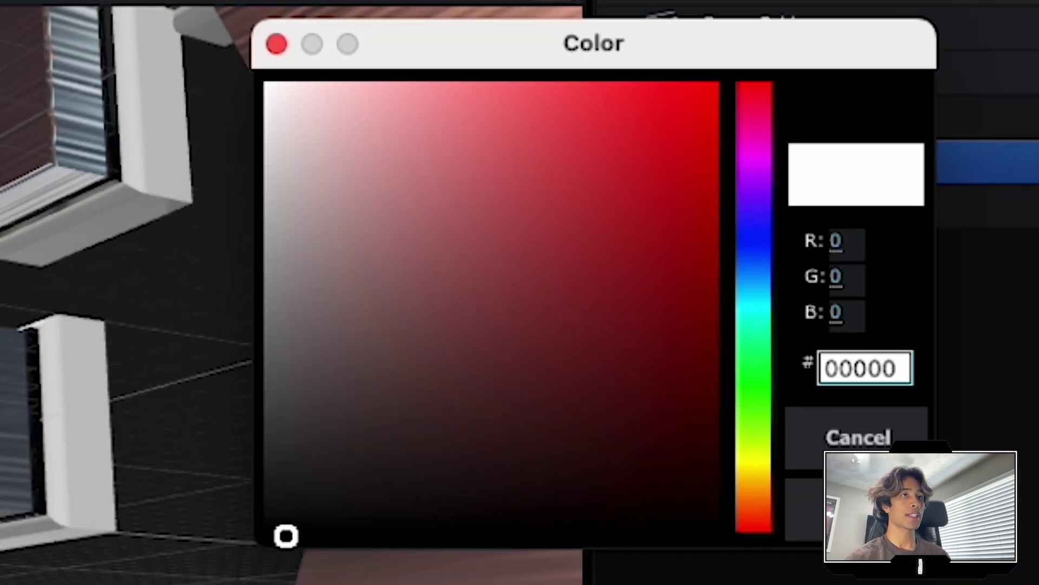
pyautogui.click(801, 537)
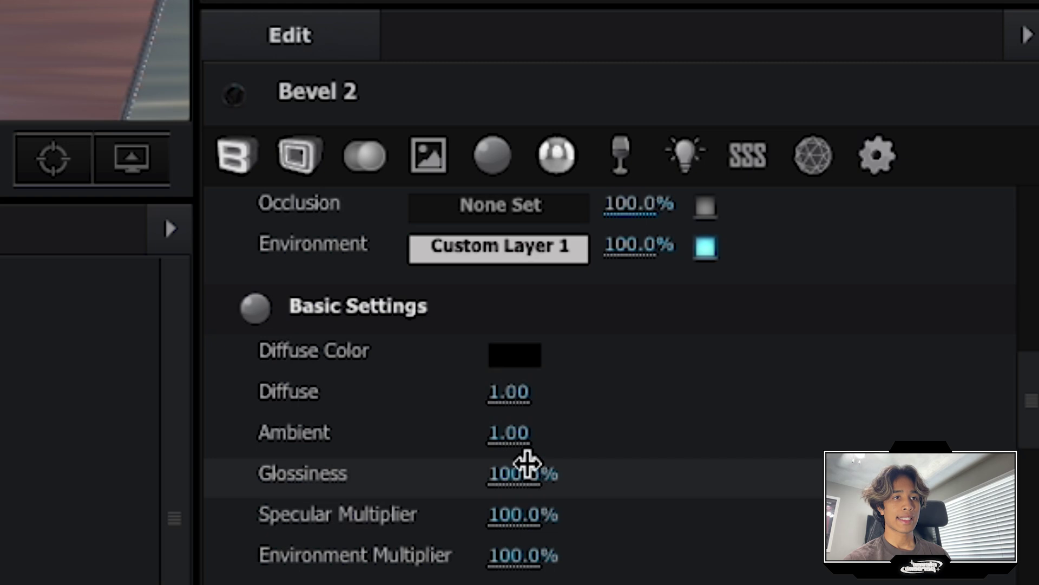
pyautogui.moveTo(527, 486)
pyautogui.mouseDown()
pyautogui.moveTo(439, 485)
pyautogui.moveTo(327, 509)
pyautogui.moveTo(525, 485)
pyautogui.mouseUp()
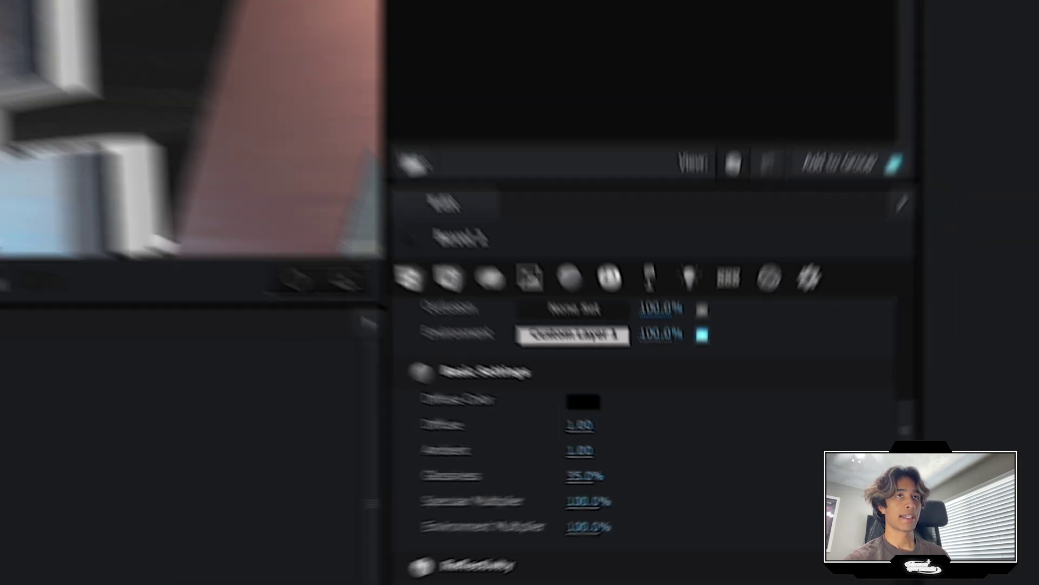
# Step: Copy Bevel 2's material, paste it onto Bevel 3, and check the text from the front
pyautogui.rightClick(628, 173)
pyautogui.click(638, 259)
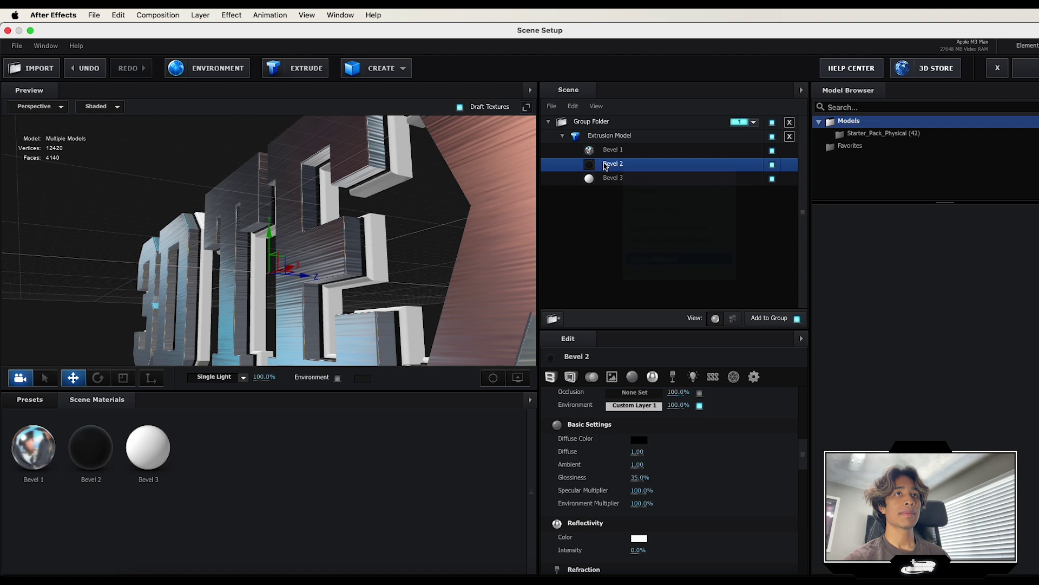
pyautogui.click(601, 178)
pyautogui.rightClick(601, 180)
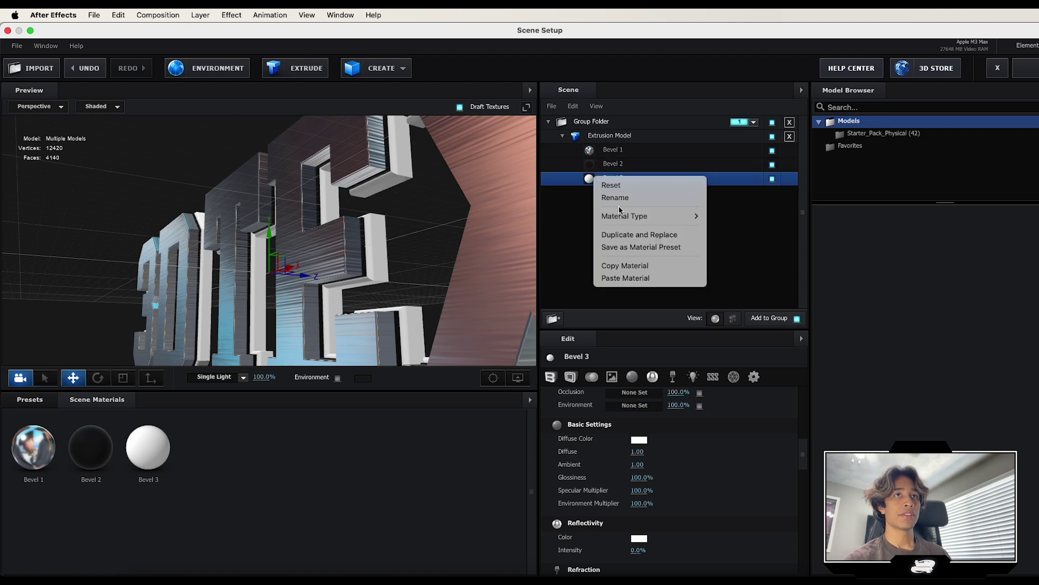
pyautogui.click(626, 278)
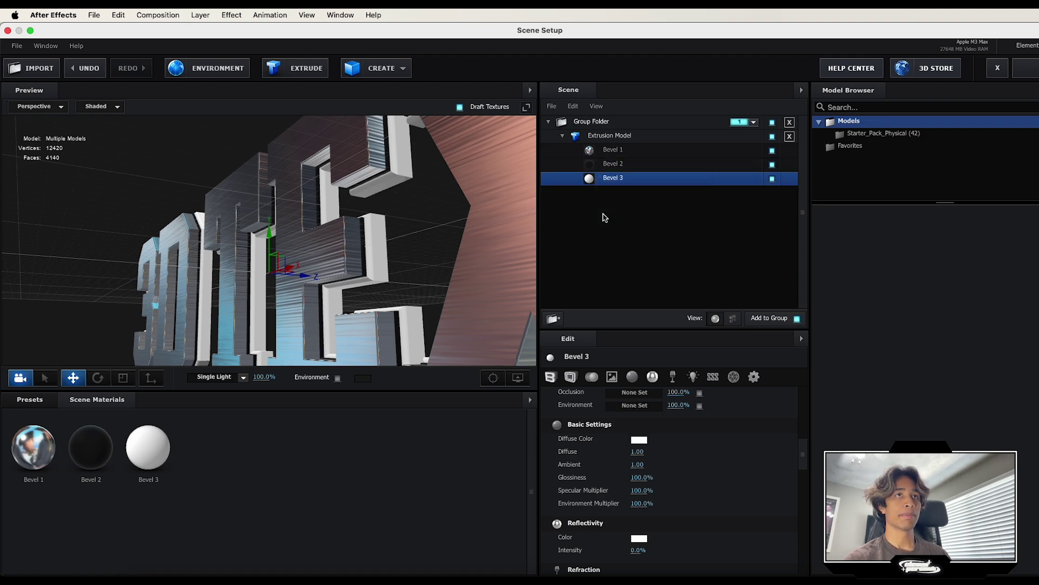
pyautogui.moveTo(399, 228); pyautogui.dragTo(490, 231)
pyautogui.scroll(-5, 465, 232)
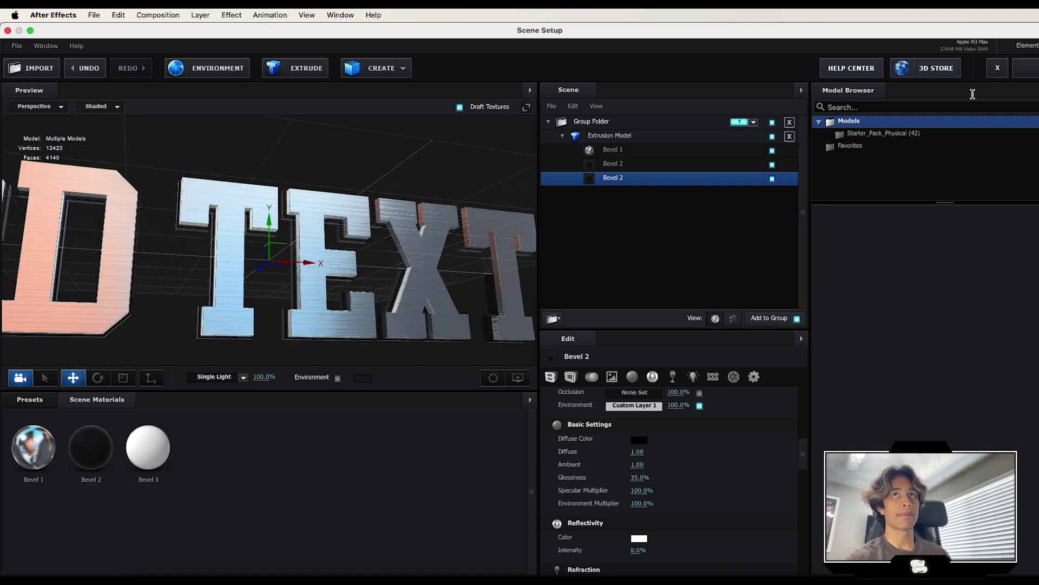
# Step: Apply the scene setup and hide the original 3D Text layer in the composition
pyautogui.click(1027, 72)
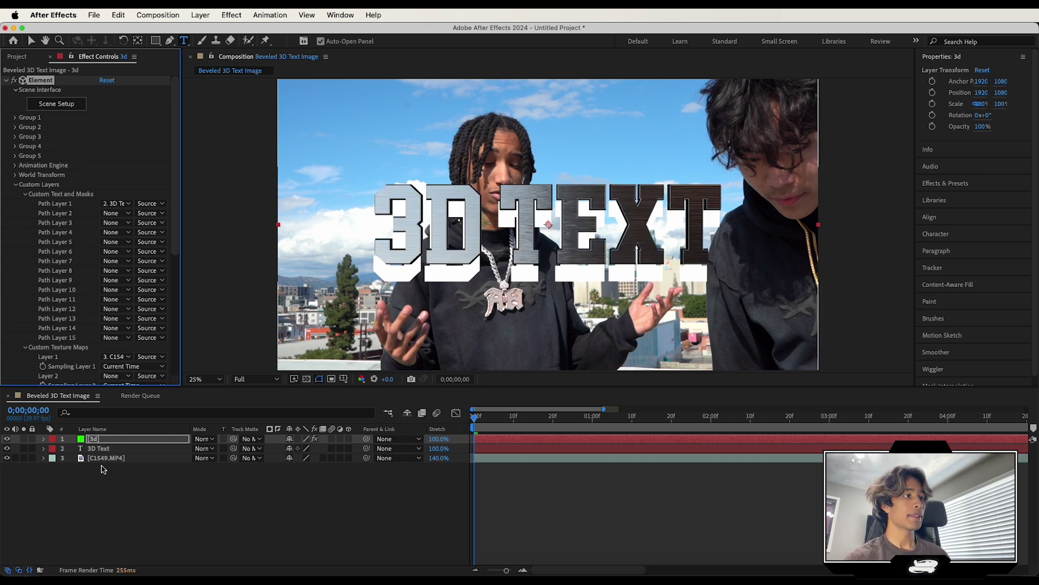
pyautogui.click(7, 449)
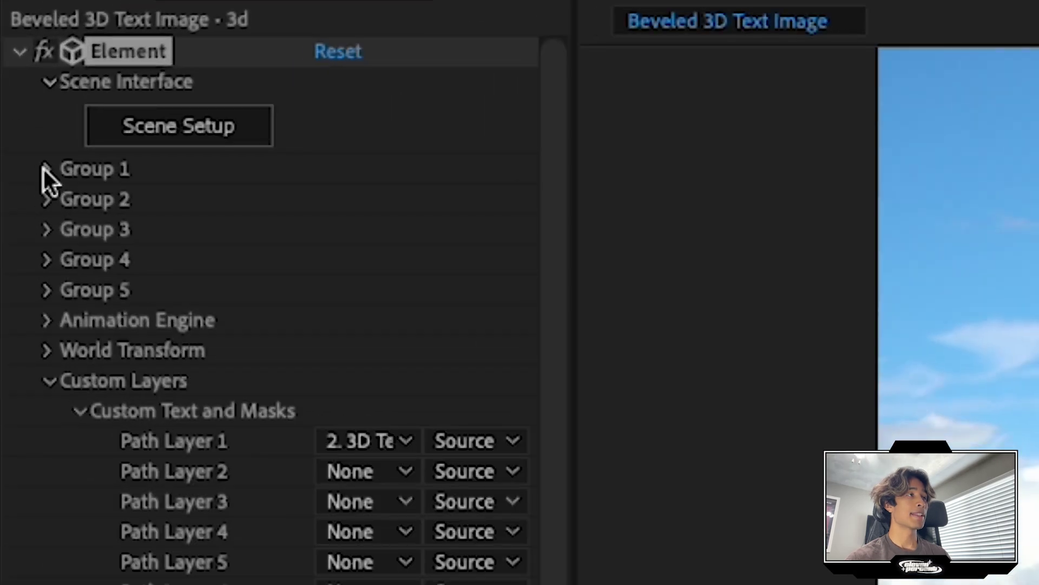
# Step: Enable Multi-Object in the Particle Look settings of Element's Group 1
pyautogui.click(47, 169)
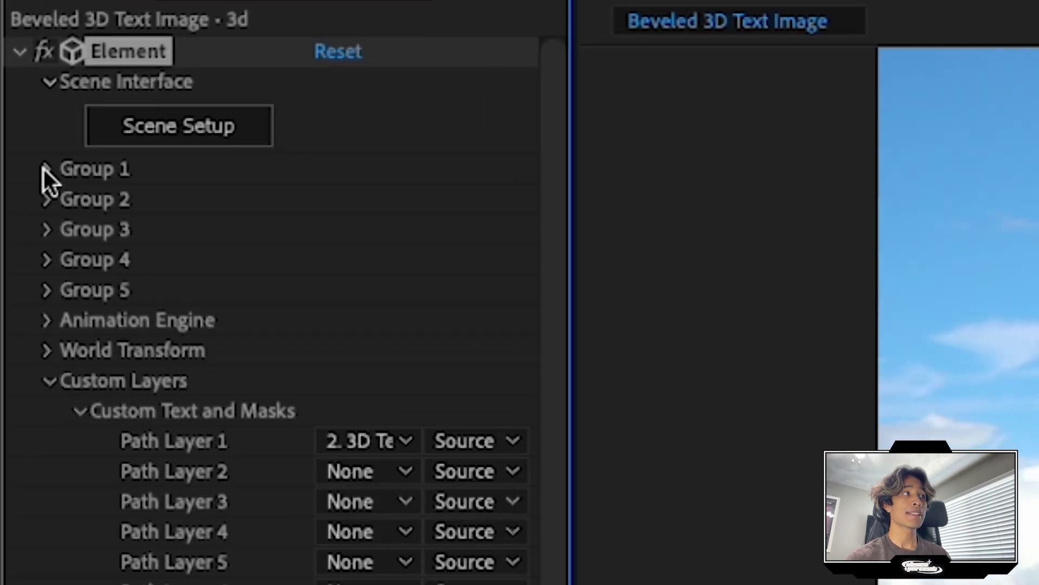
pyautogui.click(76, 229)
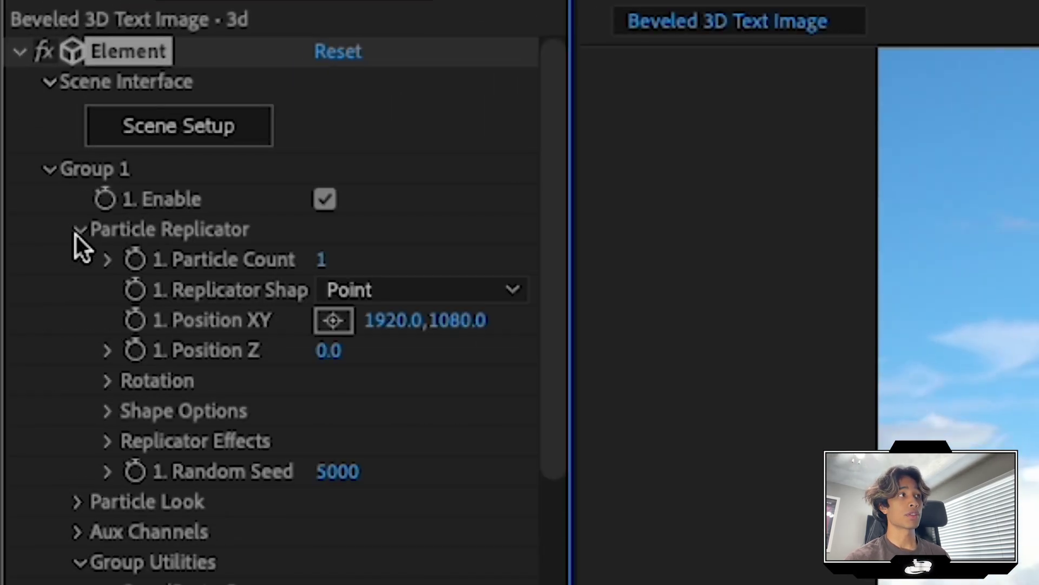
pyautogui.click(77, 502)
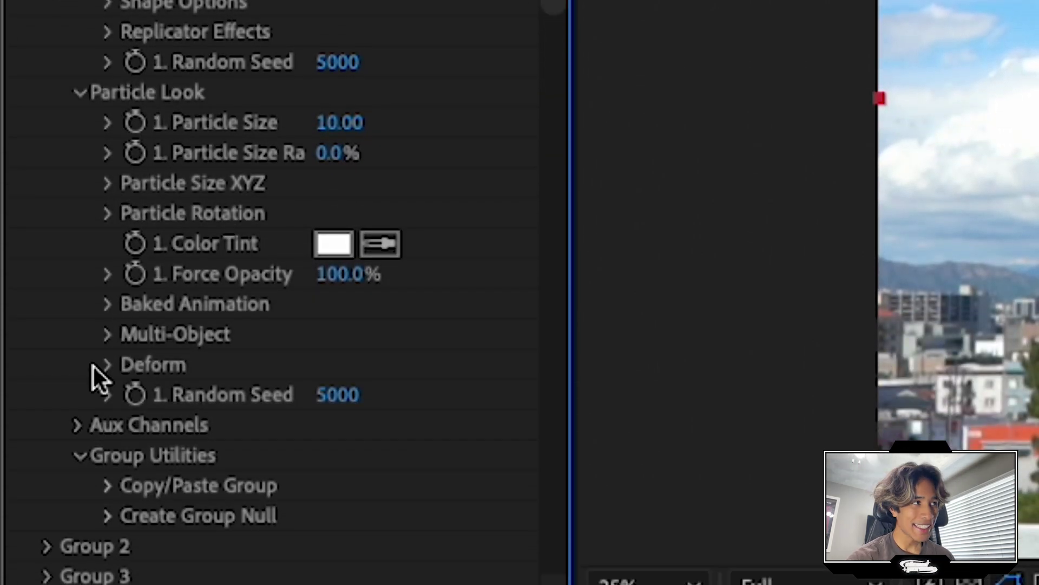
pyautogui.click(108, 335)
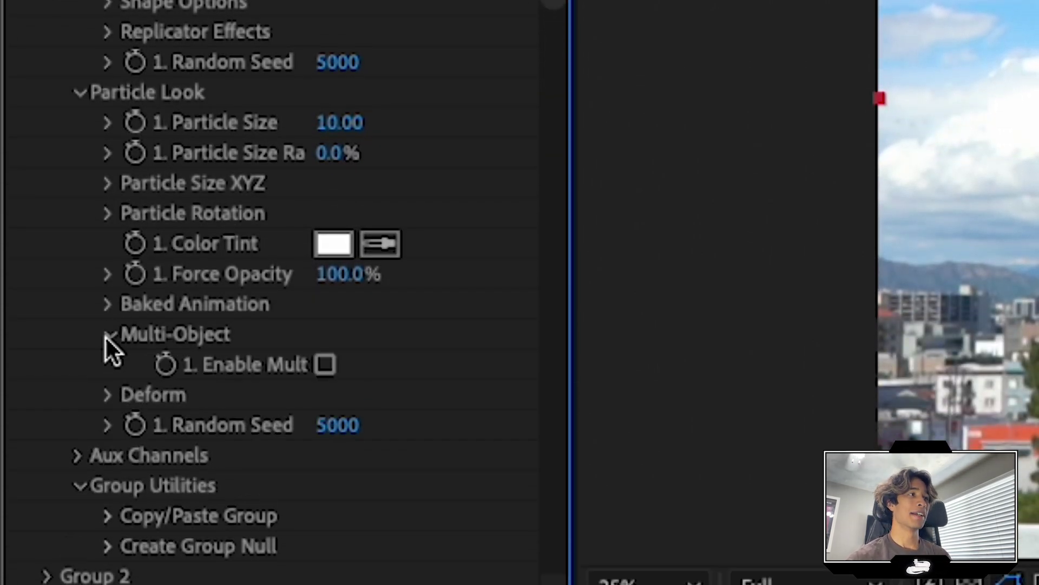
pyautogui.click(324, 364)
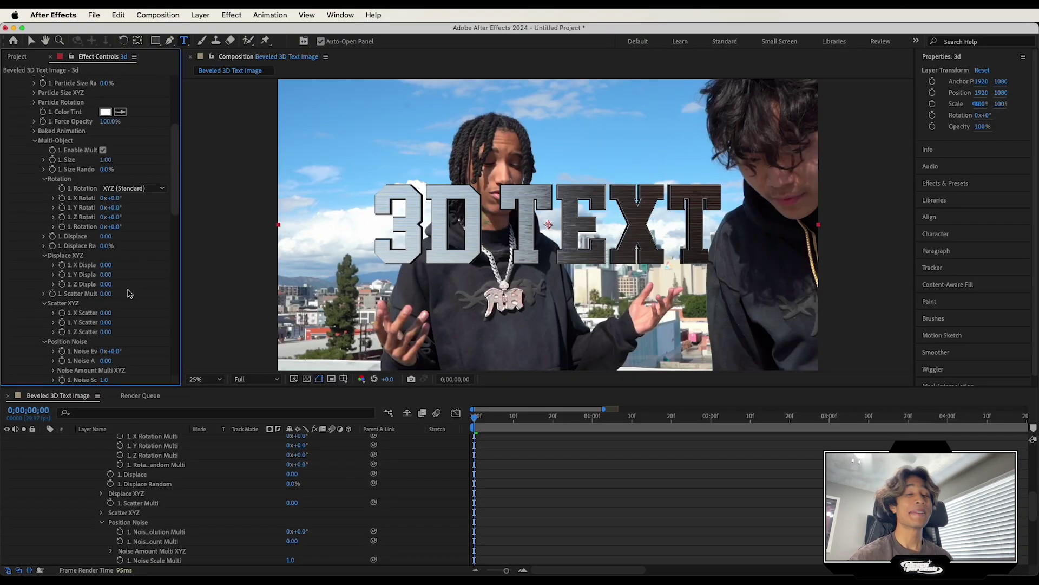
# Step: Set Group 1's Rotation Random Multi to 35° and add a keyframe for it near the end of the work area
pyautogui.scroll(6, 120, 293)
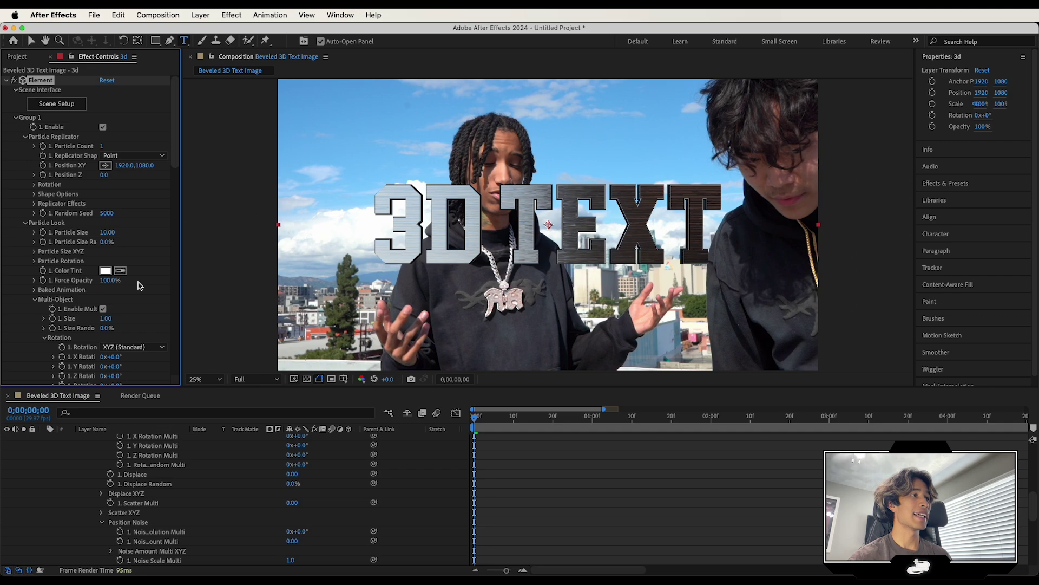
pyautogui.scroll(-2, 139, 284)
pyautogui.moveTo(604, 417); pyautogui.dragTo(731, 418)
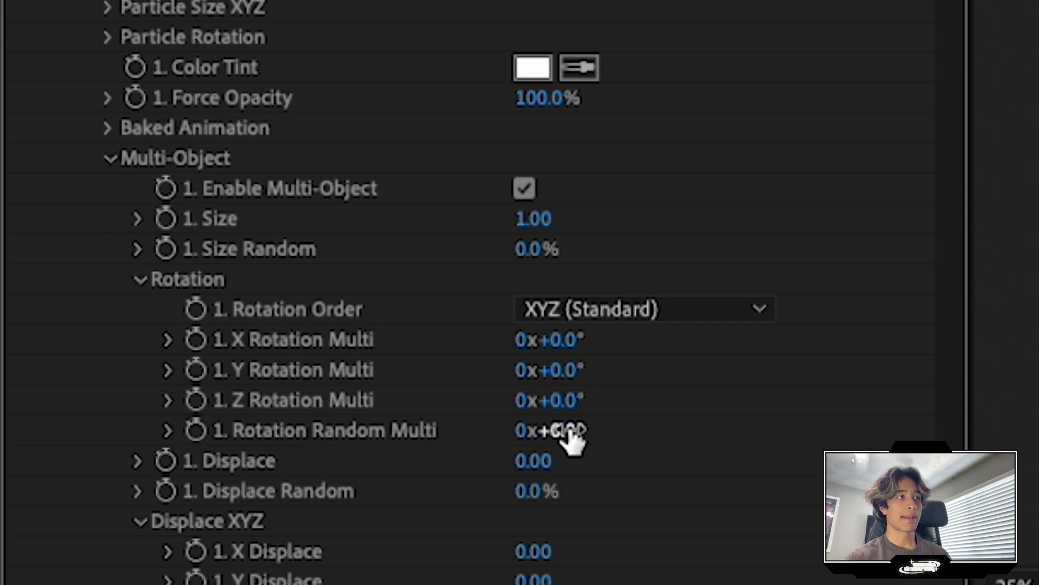
pyautogui.moveTo(568, 430); pyautogui.dragTo(628, 430)
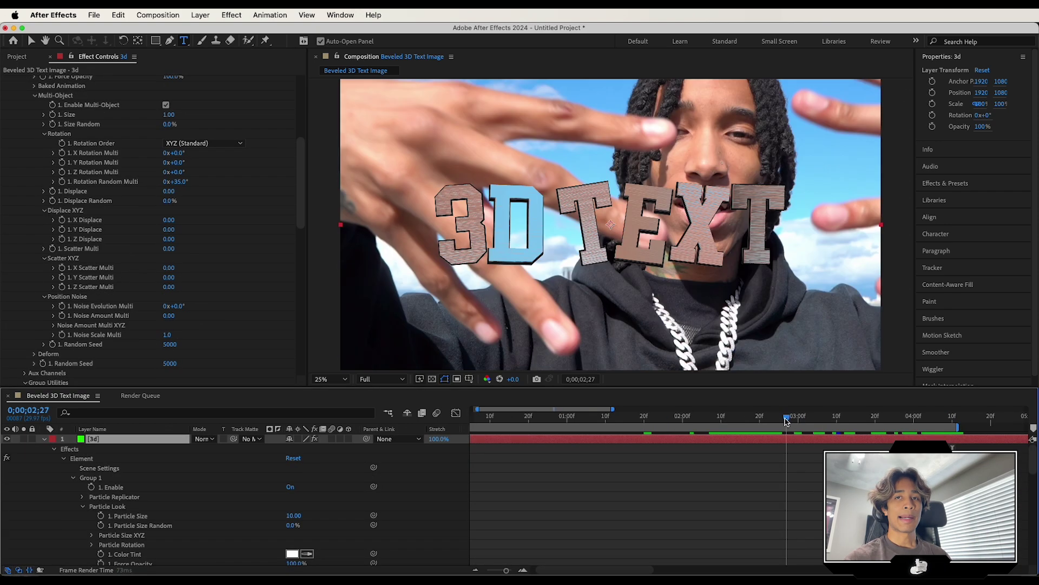
pyautogui.moveTo(714, 417); pyautogui.dragTo(956, 428)
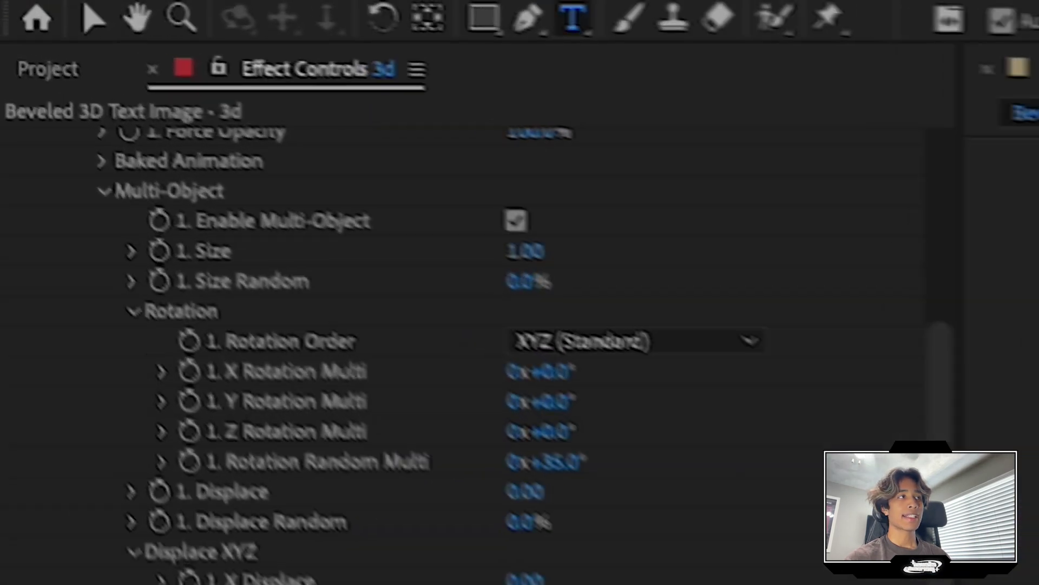
pyautogui.click(196, 468)
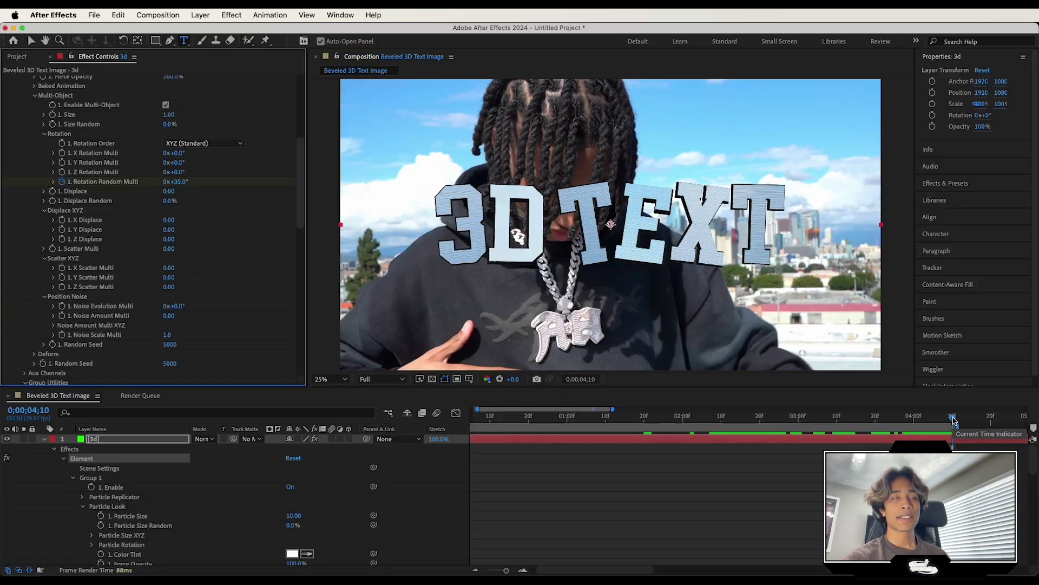
# Step: Set Rotation Random Multi to -1x-57.0° at the first frame and preview the letter animation
pyautogui.moveTo(955, 421); pyautogui.dragTo(725, 424)
pyautogui.press('Home')
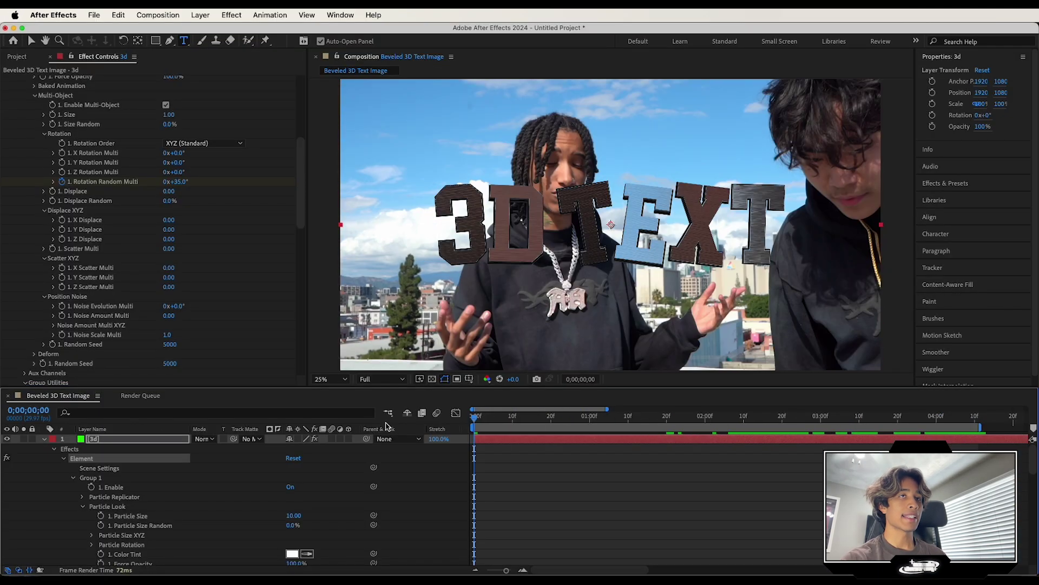
pyautogui.moveTo(178, 184); pyautogui.dragTo(63, 219)
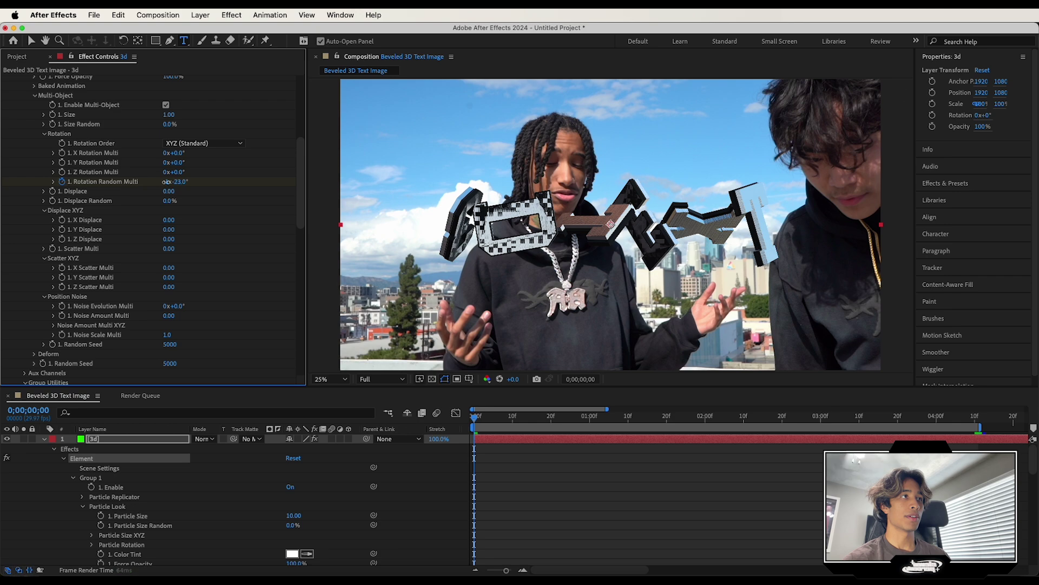
pyautogui.moveTo(170, 182); pyautogui.dragTo(150, 186)
pyautogui.press('space')
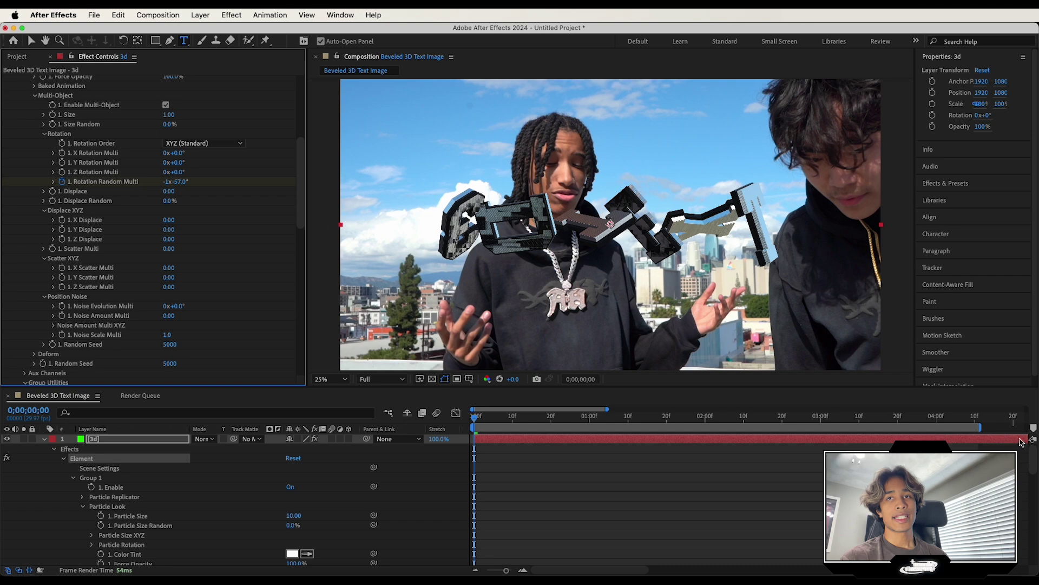
pyautogui.press('space')
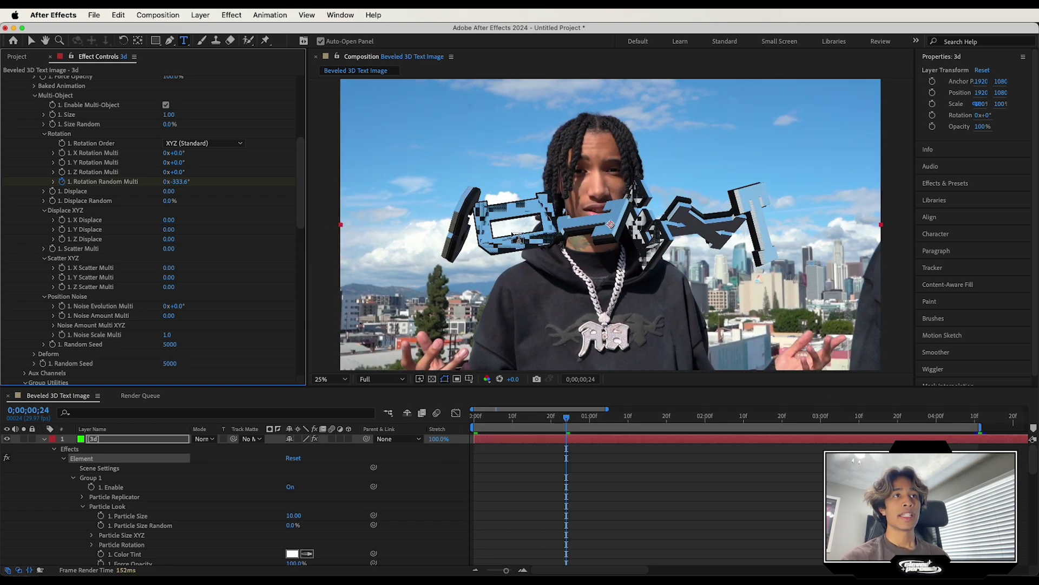
# Step: Reopen the Element scene setup and slightly lower the Z Offset of the extrusion model's third bevel
pyautogui.press('/')
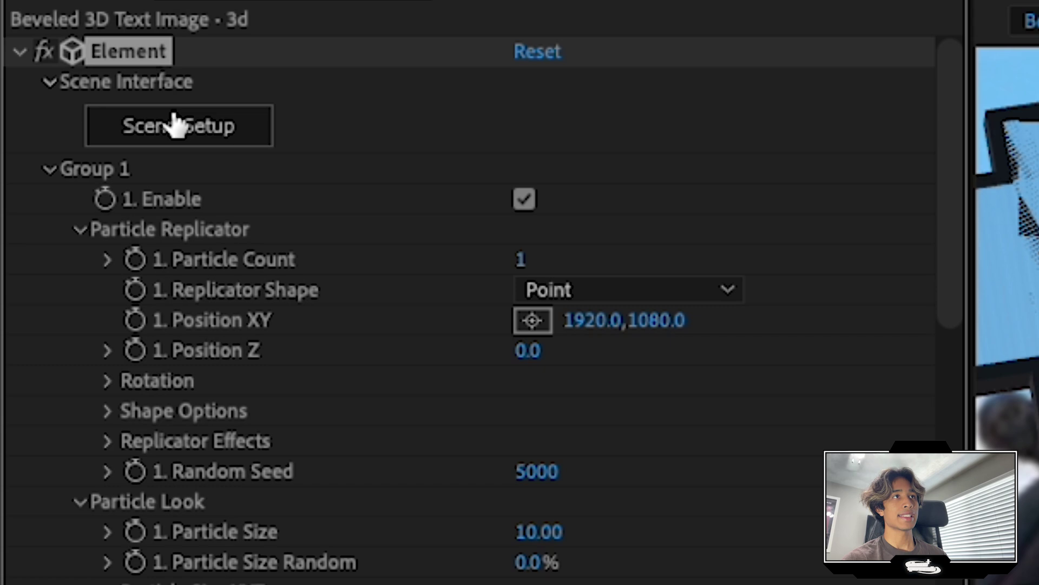
pyautogui.click(174, 125)
pyautogui.click(623, 179)
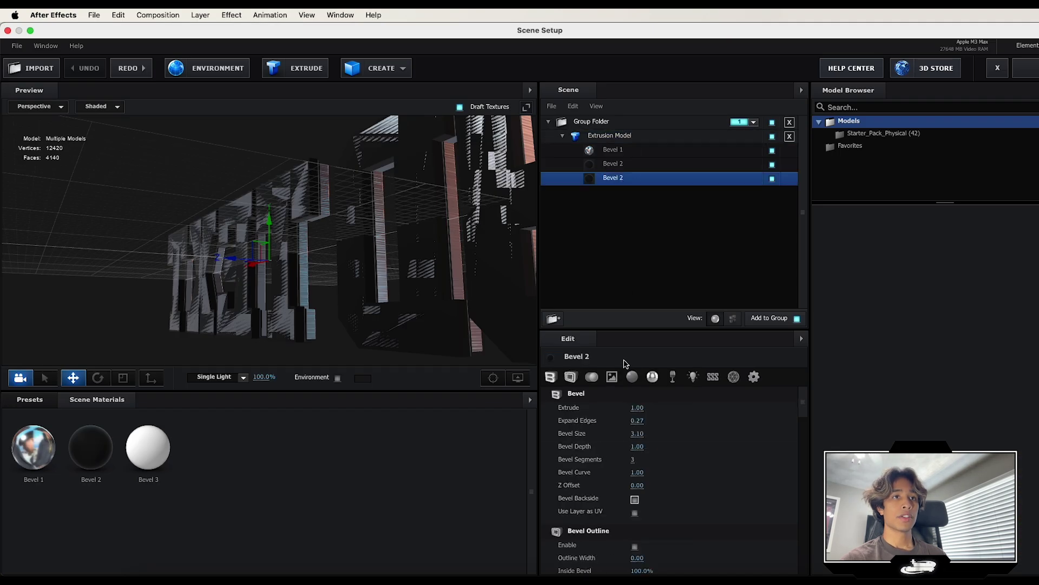
pyautogui.scroll(-1, 603, 417)
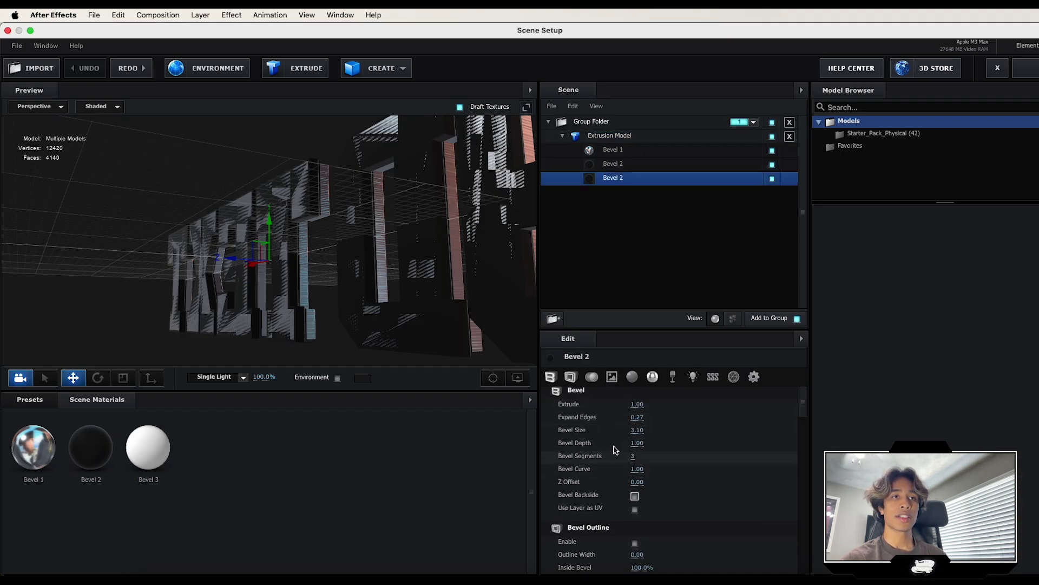
pyautogui.scroll(1, 595, 422)
pyautogui.moveTo(640, 486)
pyautogui.mouseDown()
pyautogui.moveTo(654, 487)
pyautogui.moveTo(629, 491)
pyautogui.mouseUp()
pyautogui.moveTo(313, 232)
pyautogui.mouseDown()
pyautogui.moveTo(295, 227)
pyautogui.moveTo(330, 227)
pyautogui.mouseUp()
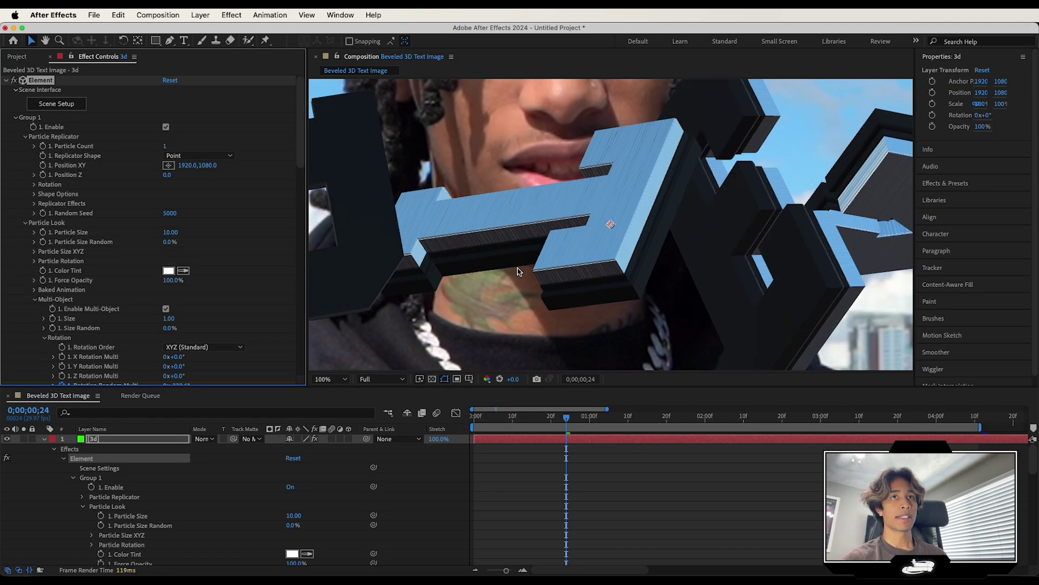
# Step: Apply Easy Ease Out to the first Rotation Random Multi keyframe at 0;00;00;00
pyautogui.scroll(-4, 518, 271)
pyautogui.scroll(2, 518, 270)
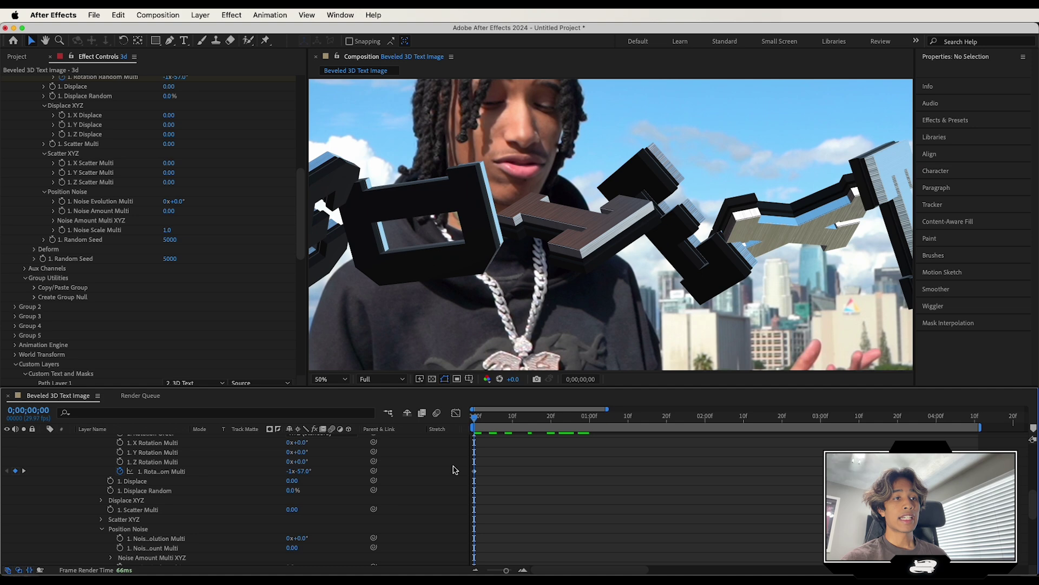
pyautogui.moveTo(538, 463); pyautogui.dragTo(467, 499)
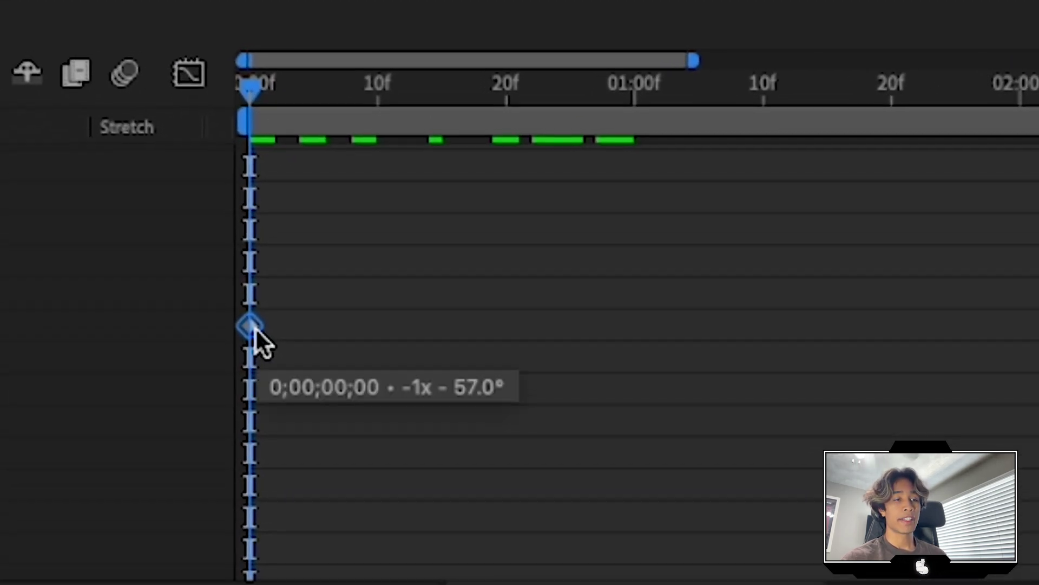
pyautogui.rightClick(334, 372)
pyautogui.moveTo(379, 579)
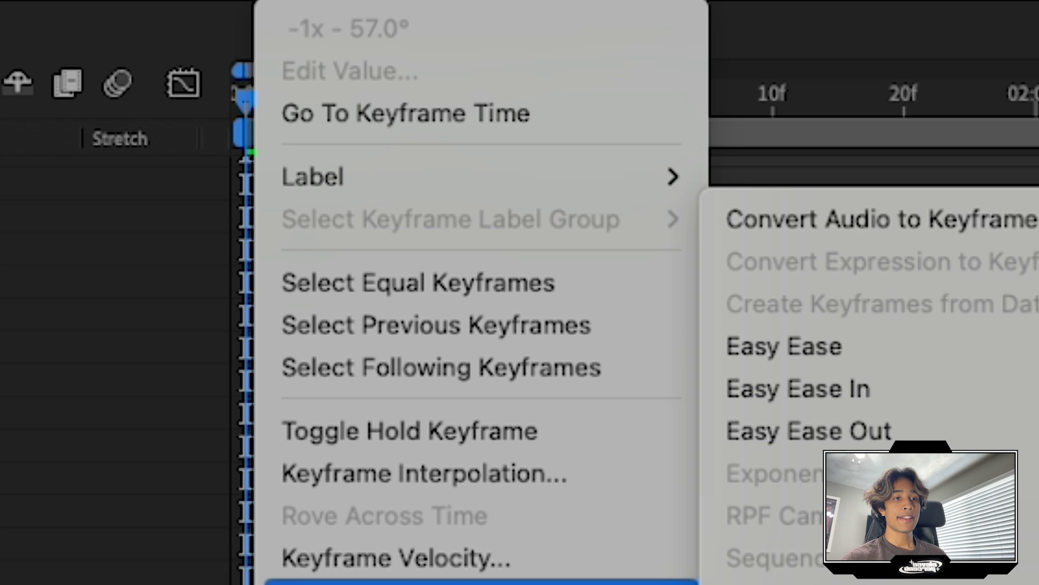
pyautogui.click(831, 412)
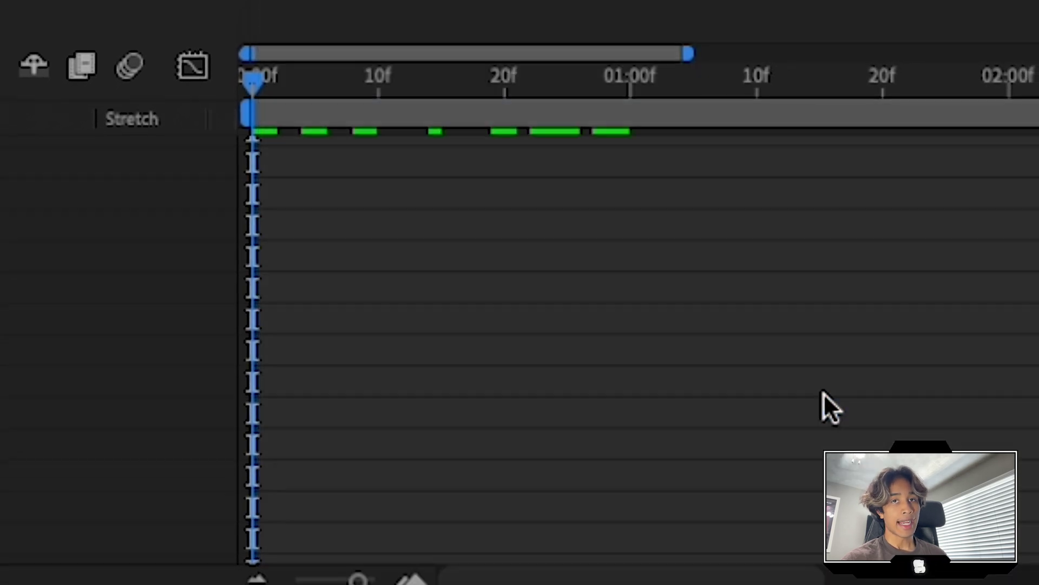
# Step: Apply Keyframe Assistant easing to the ending 35° Rotation Random Multi keyframe
pyautogui.moveTo(935, 69); pyautogui.dragTo(1022, 71)
pyautogui.scroll(-10, 869, 346)
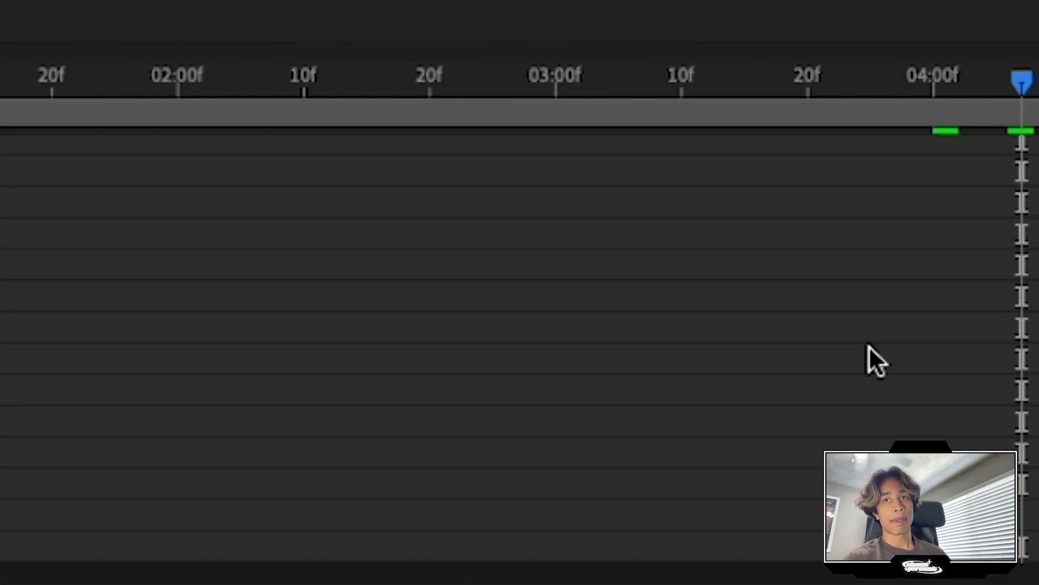
pyautogui.hscroll(2, 869, 346)
pyautogui.scroll(2, 869, 346)
pyautogui.moveTo(837, 186); pyautogui.dragTo(1038, 289)
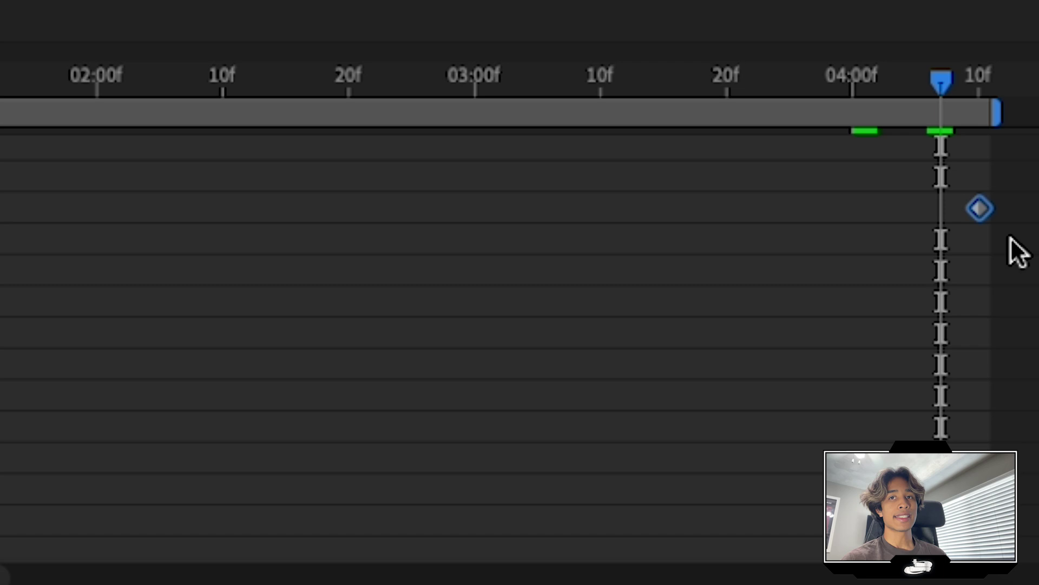
pyautogui.rightClick(985, 213)
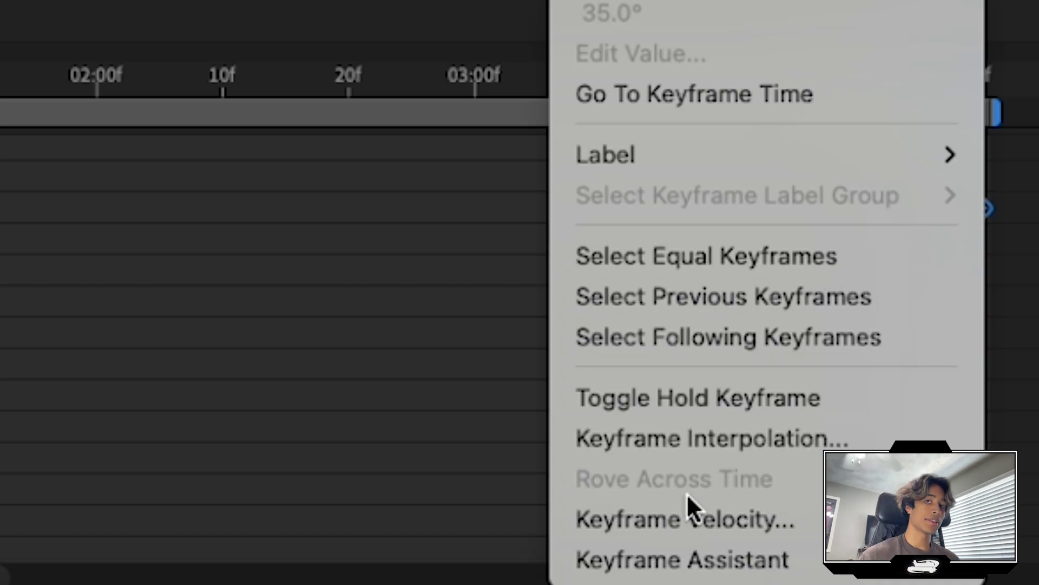
pyautogui.moveTo(677, 559)
pyautogui.click(359, 370)
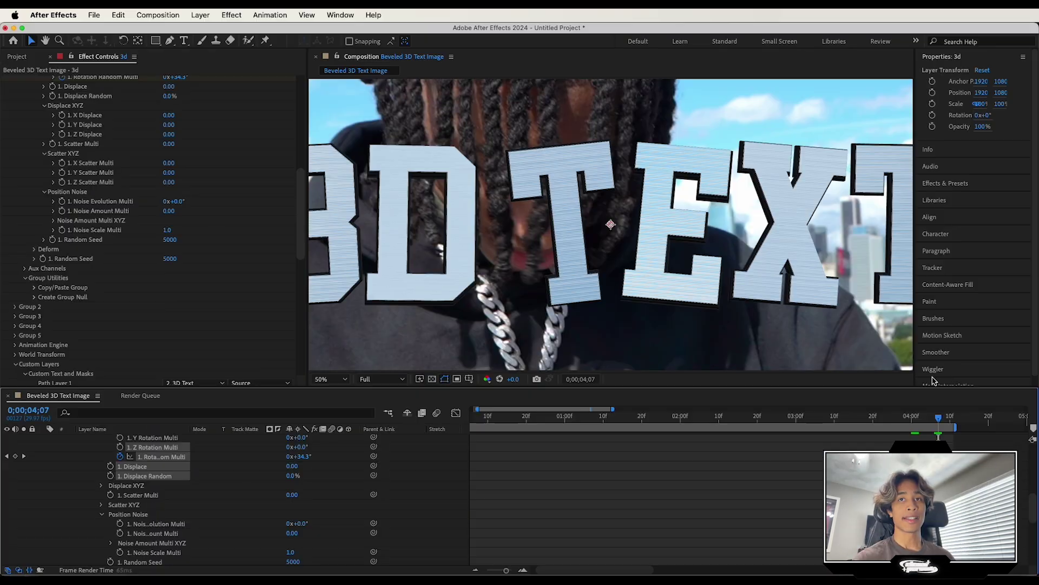
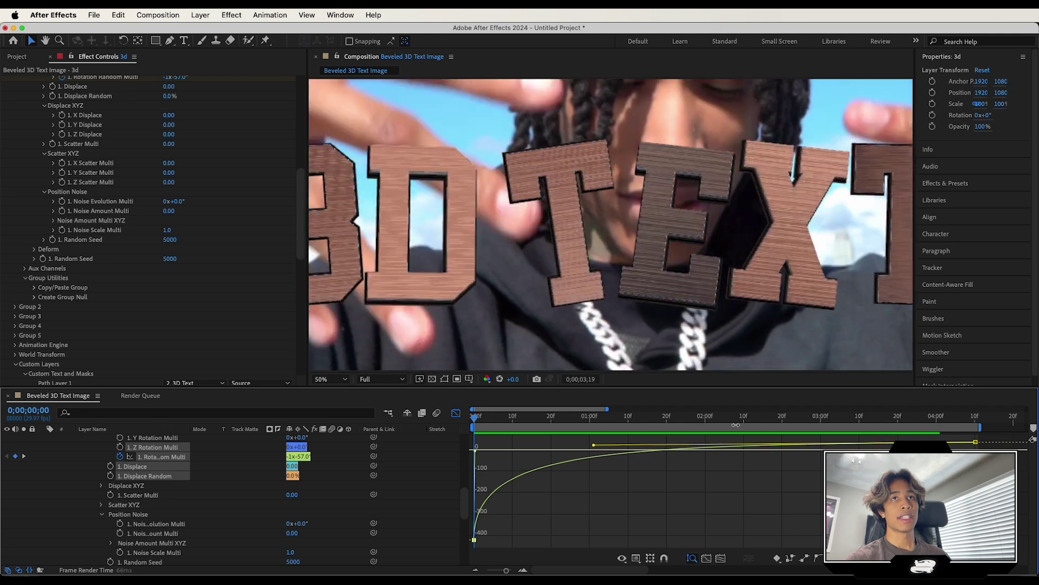
# Step: Keyframe Element's Particle Size at 0;00;01;11 with a value of 13.40
pyautogui.click(459, 415)
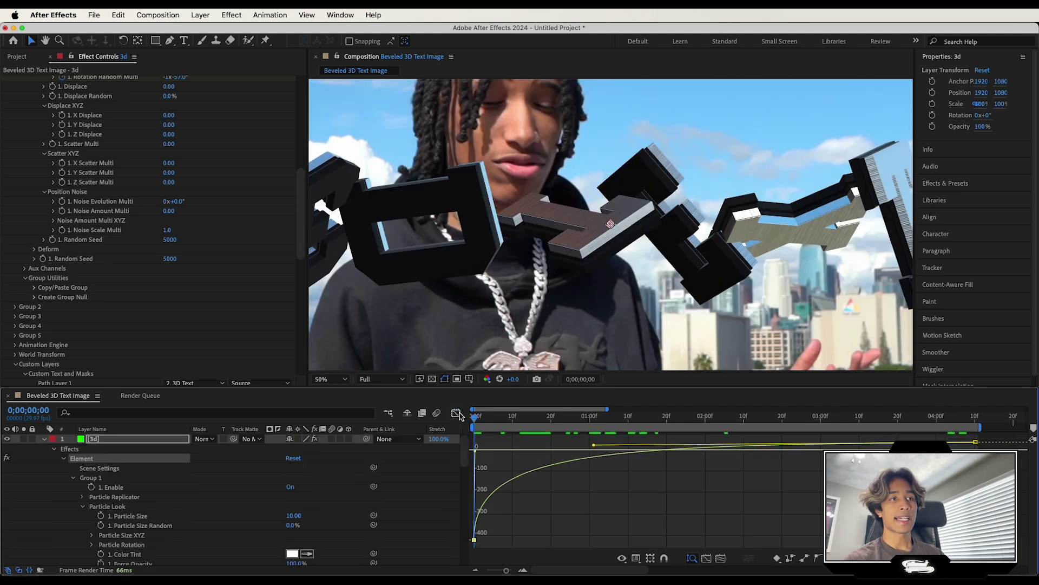
pyautogui.click(457, 415)
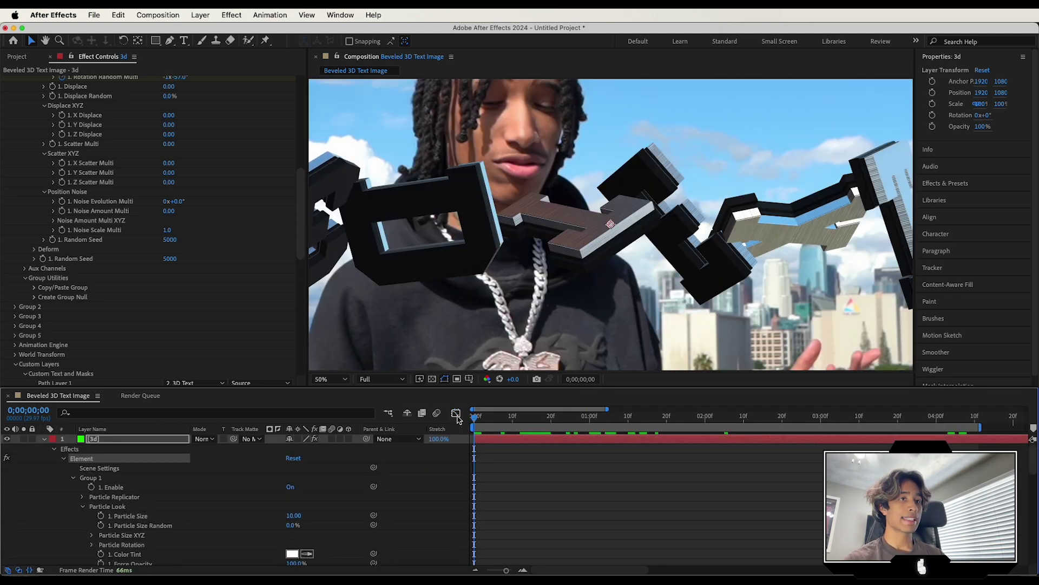
pyautogui.scroll(15, 74, 251)
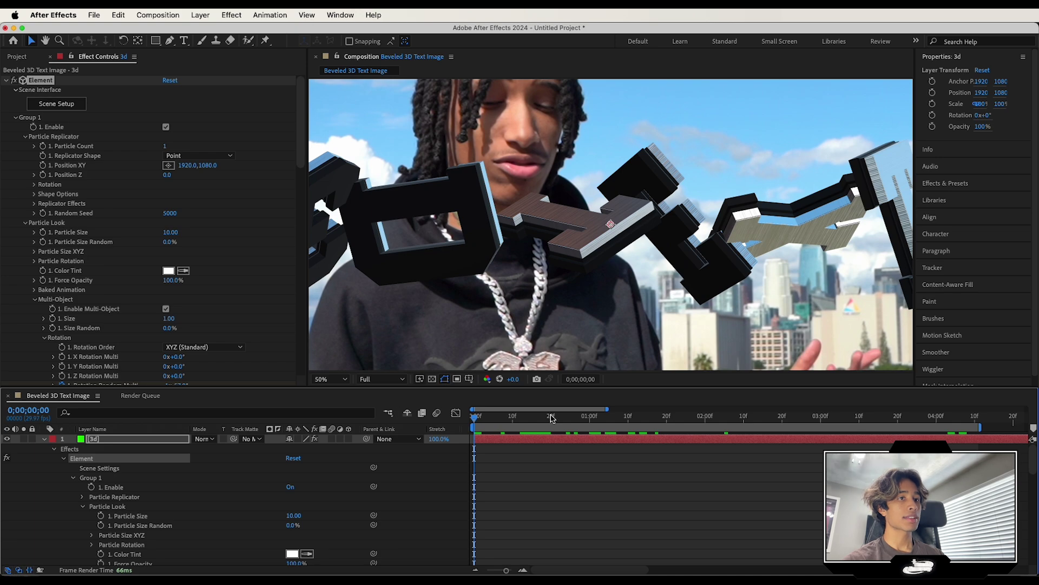
pyautogui.moveTo(481, 424); pyautogui.dragTo(632, 437)
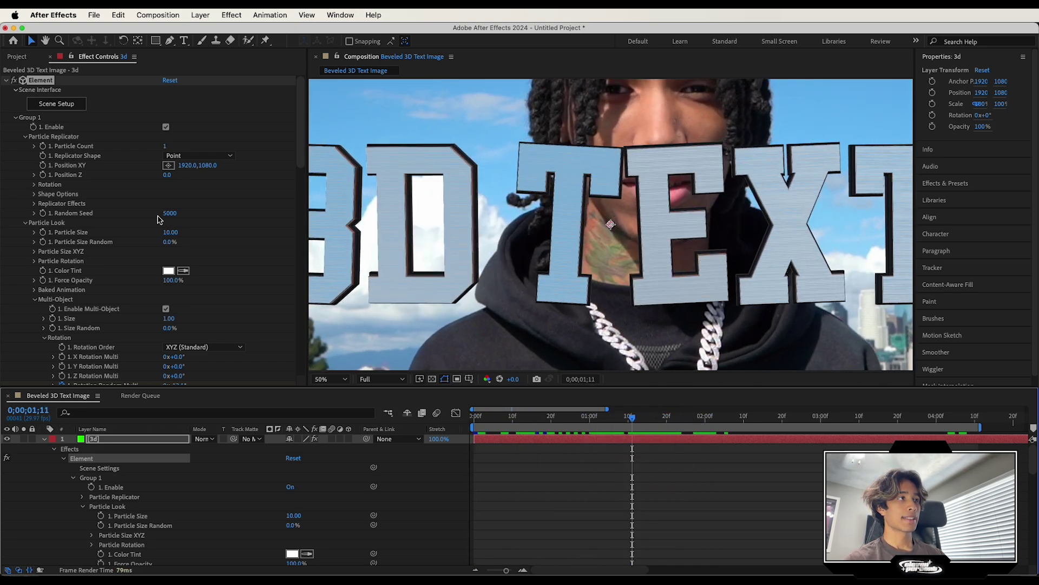
pyautogui.click(42, 232)
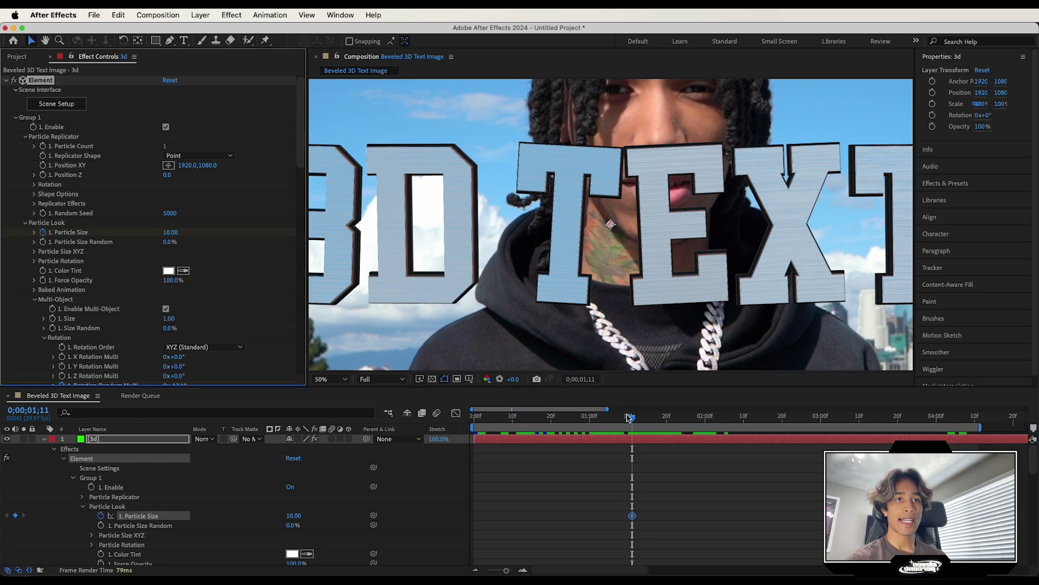
pyautogui.scroll(-3, 433, 250)
pyautogui.scroll(1, 433, 249)
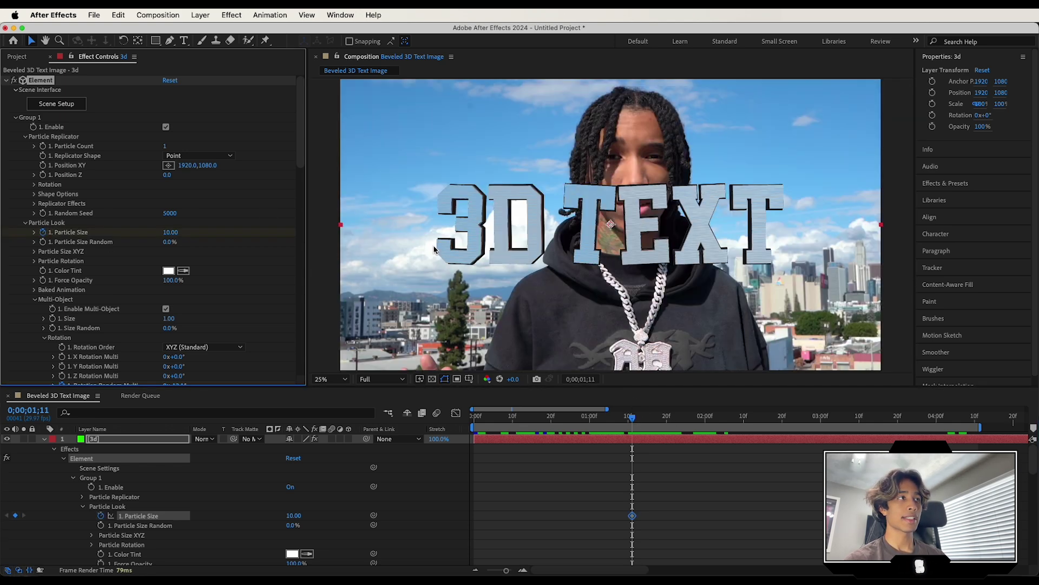
pyautogui.moveTo(173, 236); pyautogui.dragTo(643, 425)
# Step: Set Element's Particle Size to 0 at the first frame
pyautogui.press('Home')
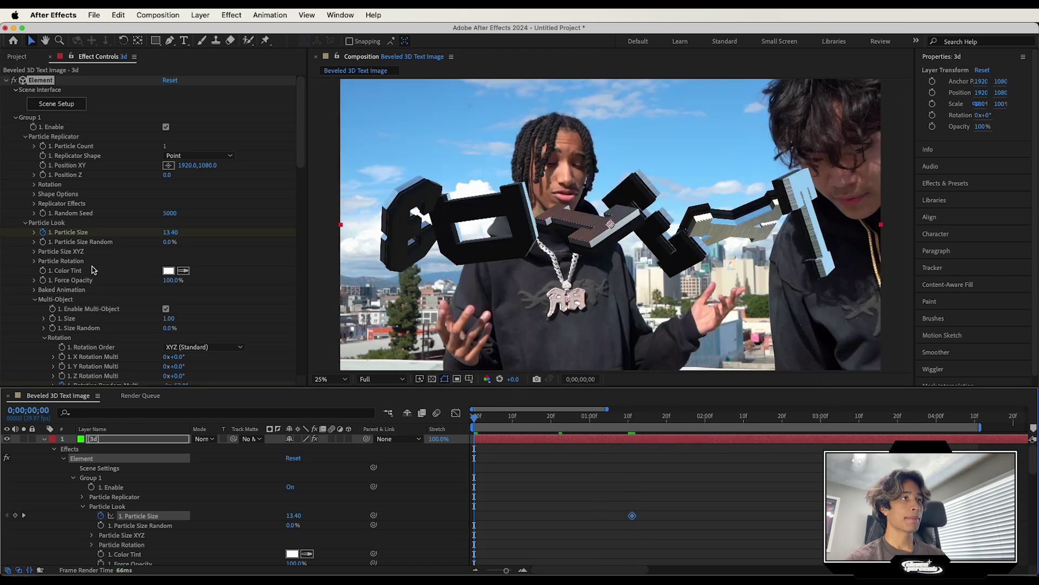
pyautogui.click(169, 232)
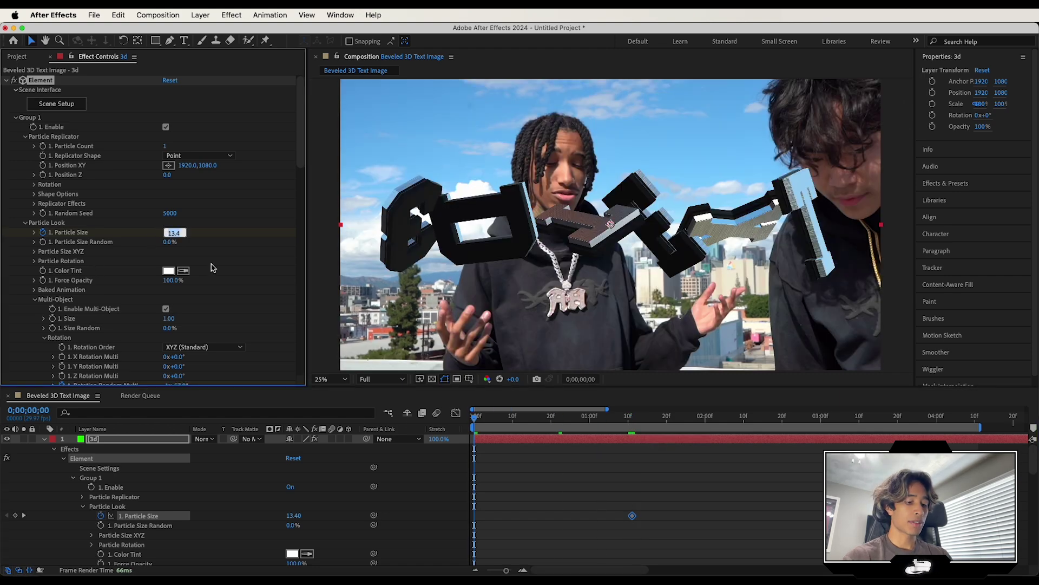
pyautogui.write('0')
pyautogui.press('Return')
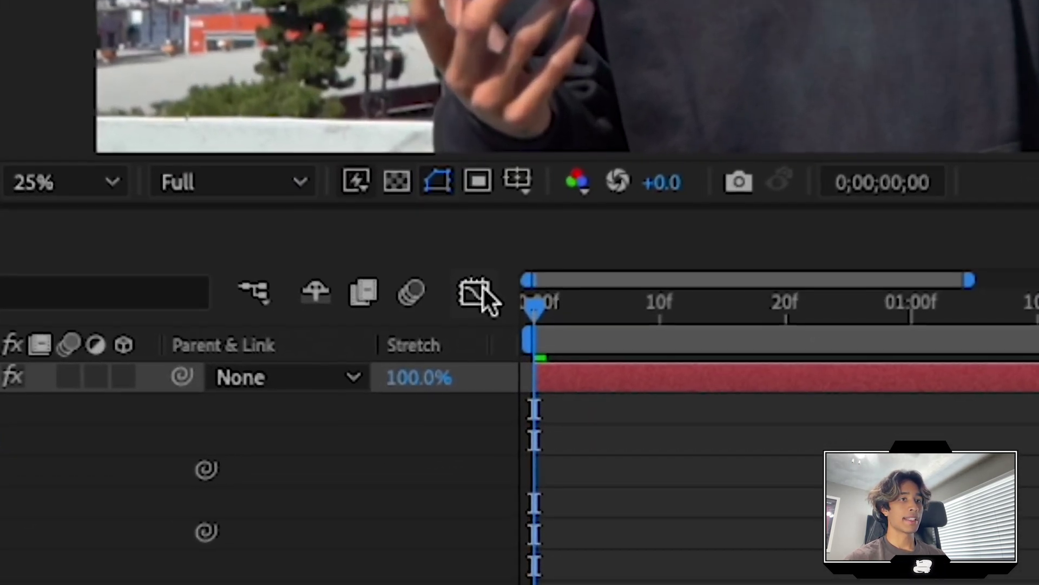
# Step: Apply Easy Ease to both Particle Size keyframes and bend the curve into a steep start that levels off gradually
pyautogui.click(477, 295)
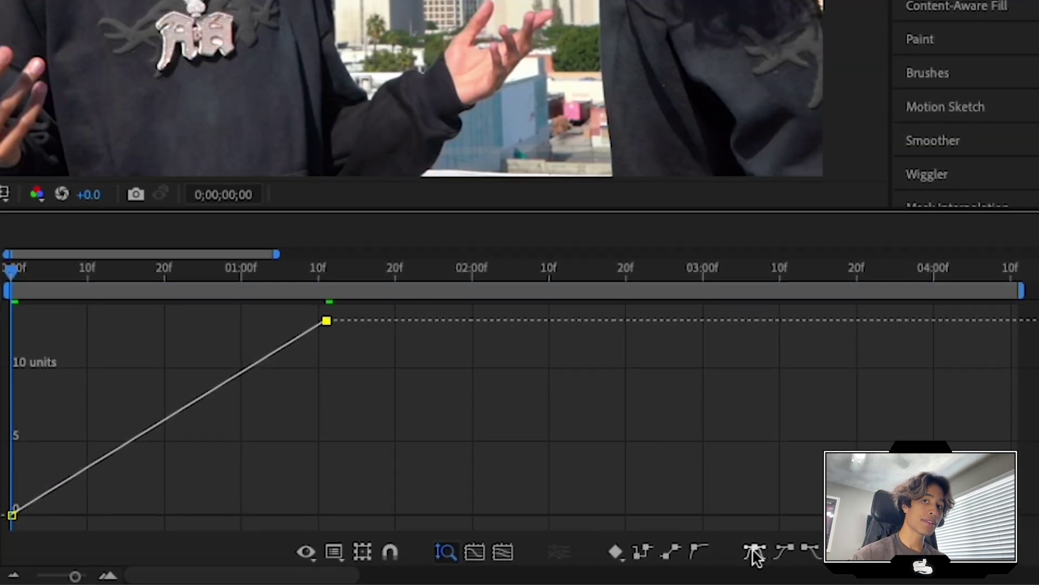
pyautogui.click(758, 547)
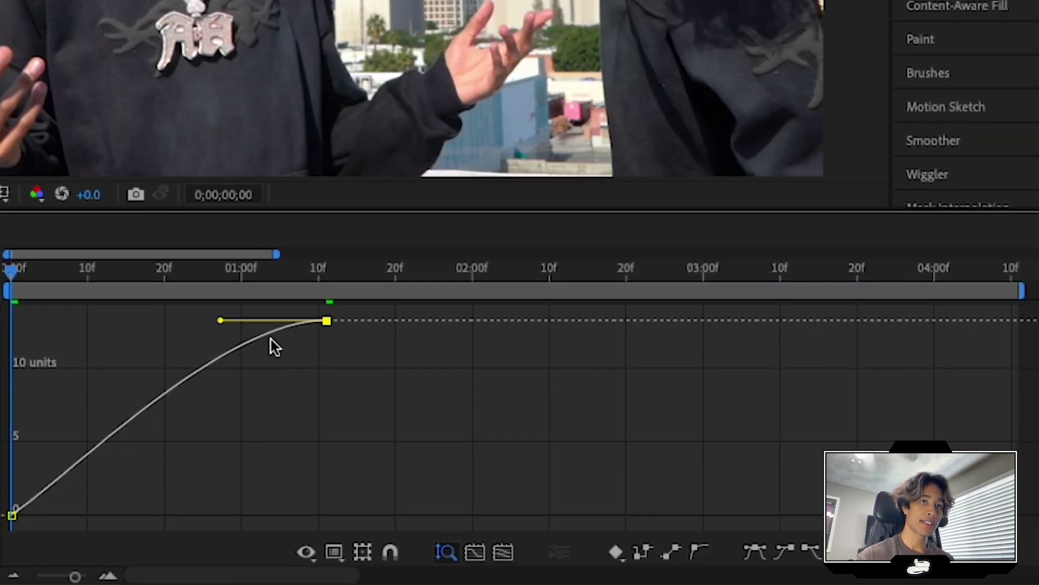
pyautogui.click(11, 516)
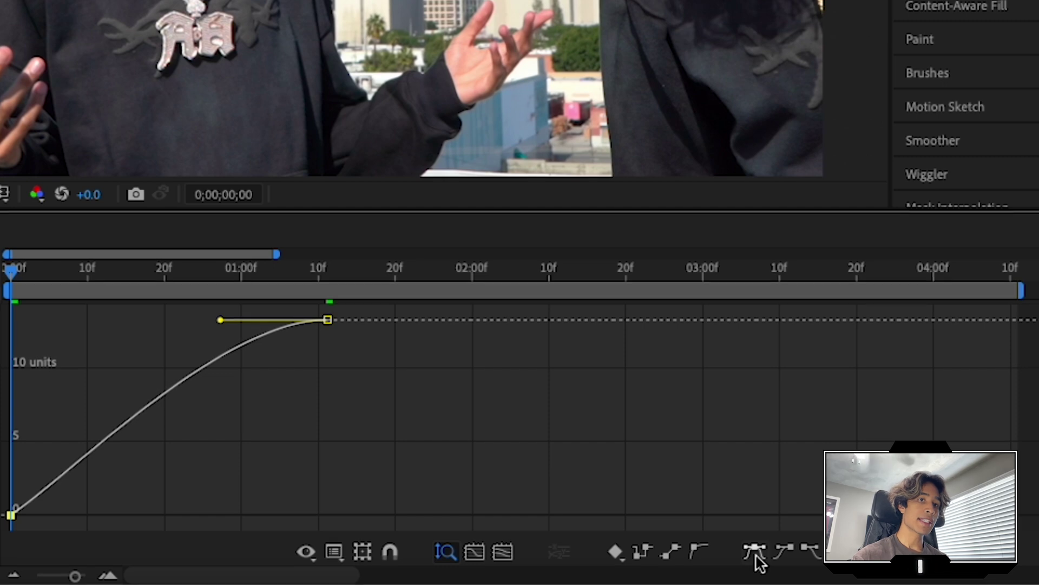
pyautogui.click(757, 556)
pyautogui.moveTo(118, 514); pyautogui.dragTo(18, 327)
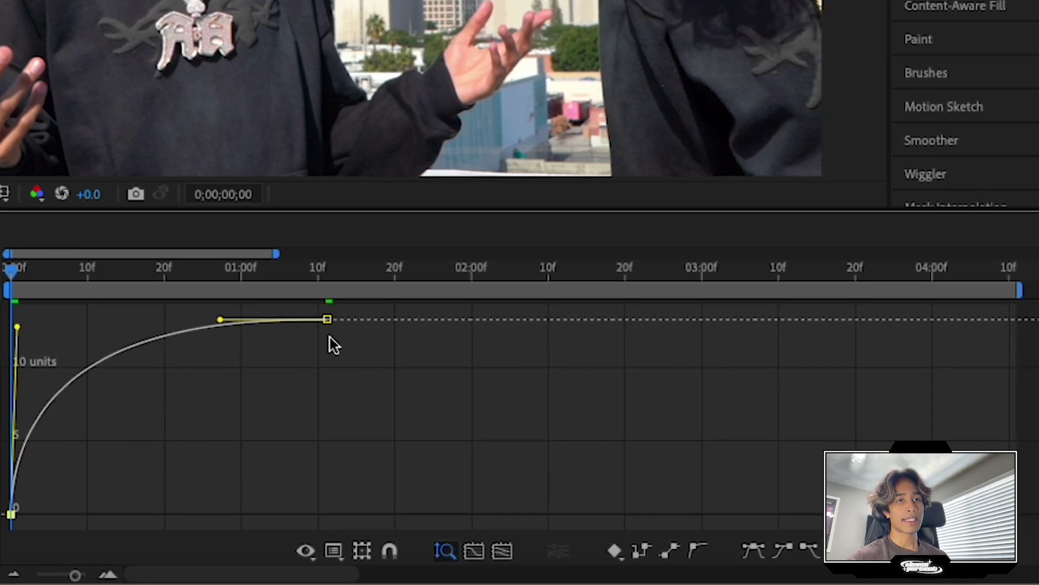
# Step: Move the ending Particle Size keyframe to about 0;00;02;07 and preview the scaling text
pyautogui.moveTo(328, 319); pyautogui.dragTo(529, 314)
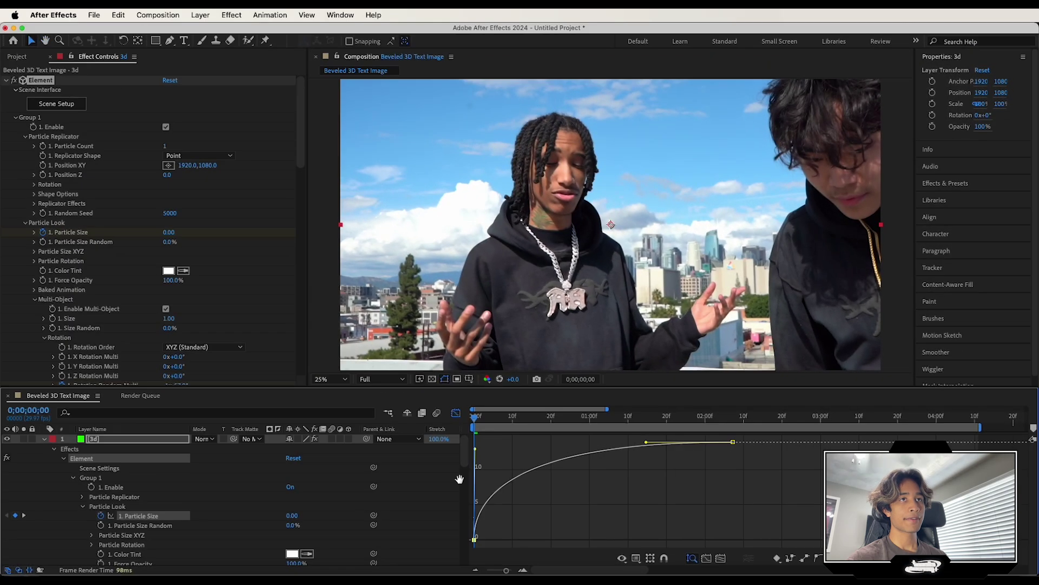
pyautogui.press('space')
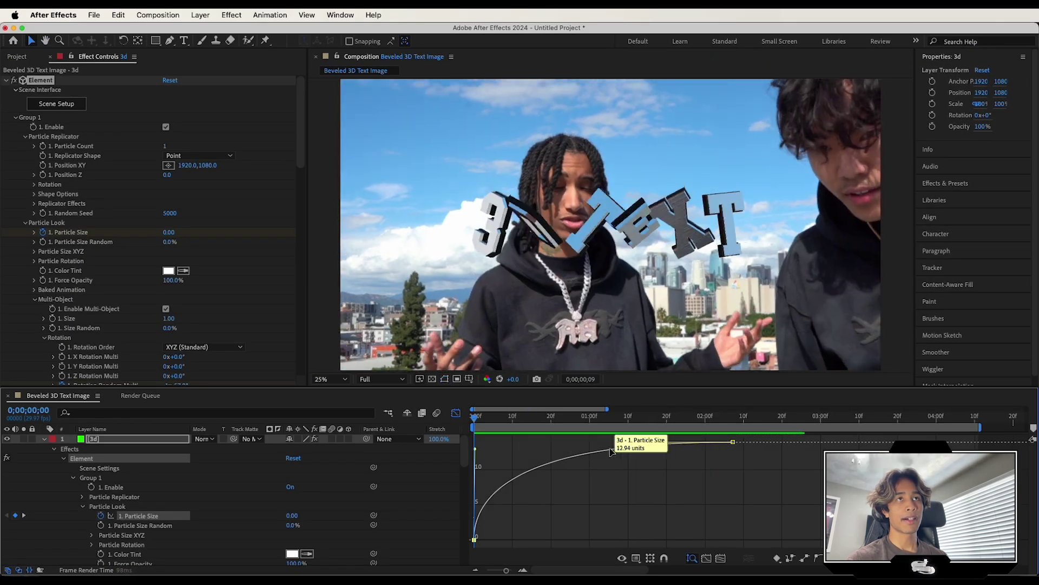
pyautogui.press('space')
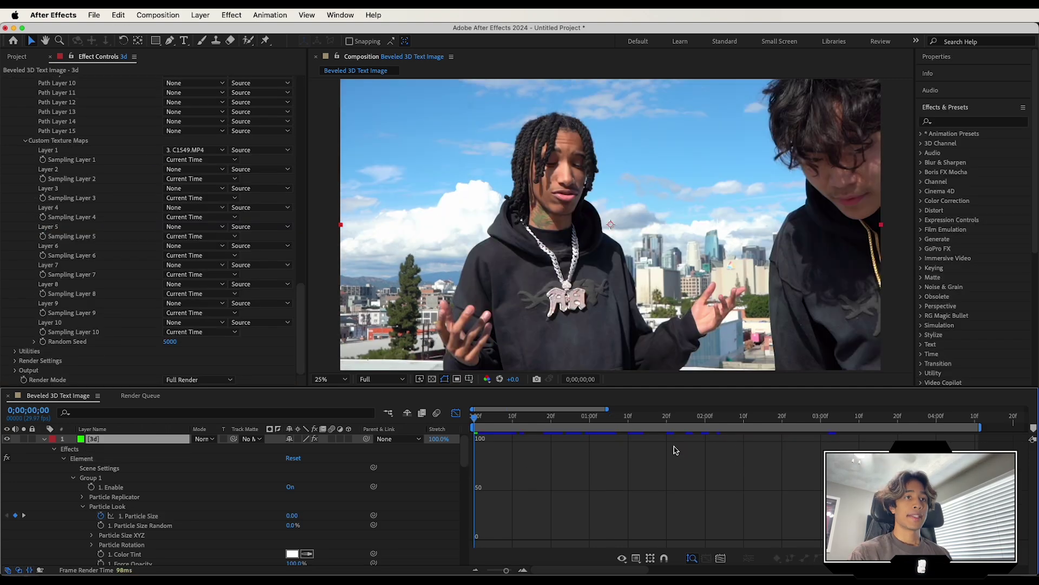
# Step: Search the effects for "ray" and apply CC Light Rays to the 3d layer
pyautogui.click(456, 413)
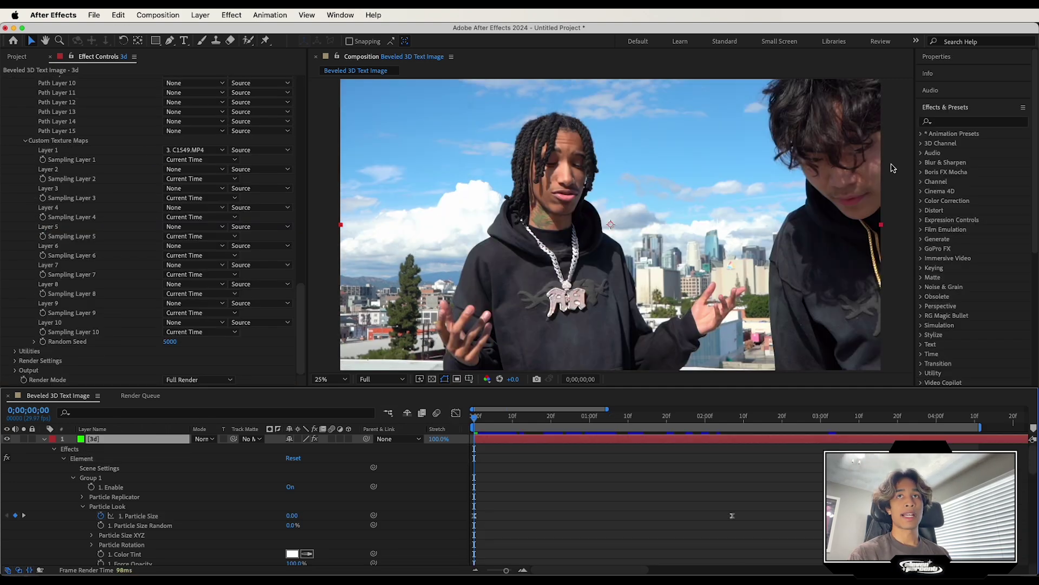
pyautogui.click(962, 122)
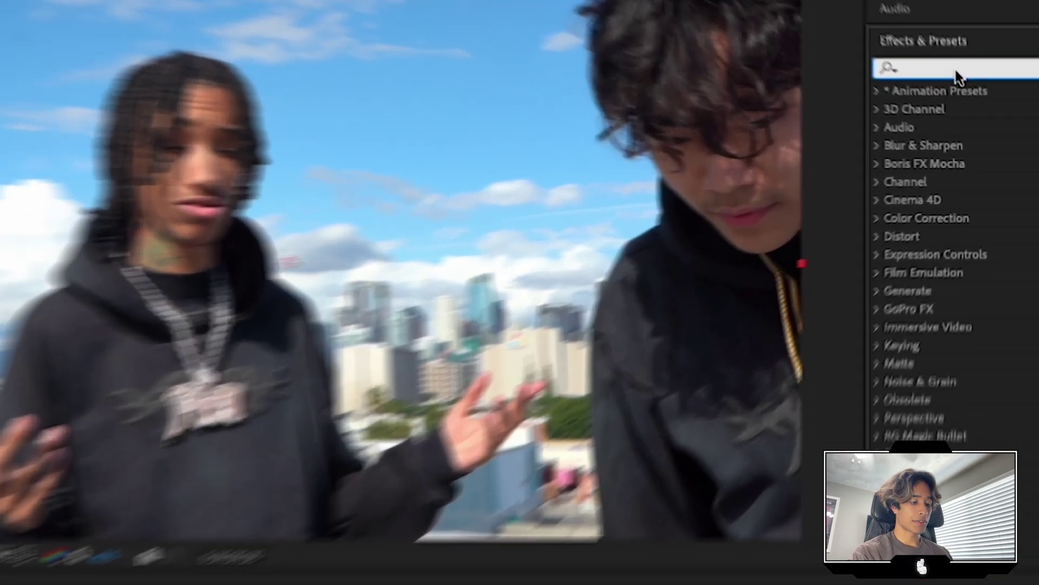
pyautogui.write('ray')
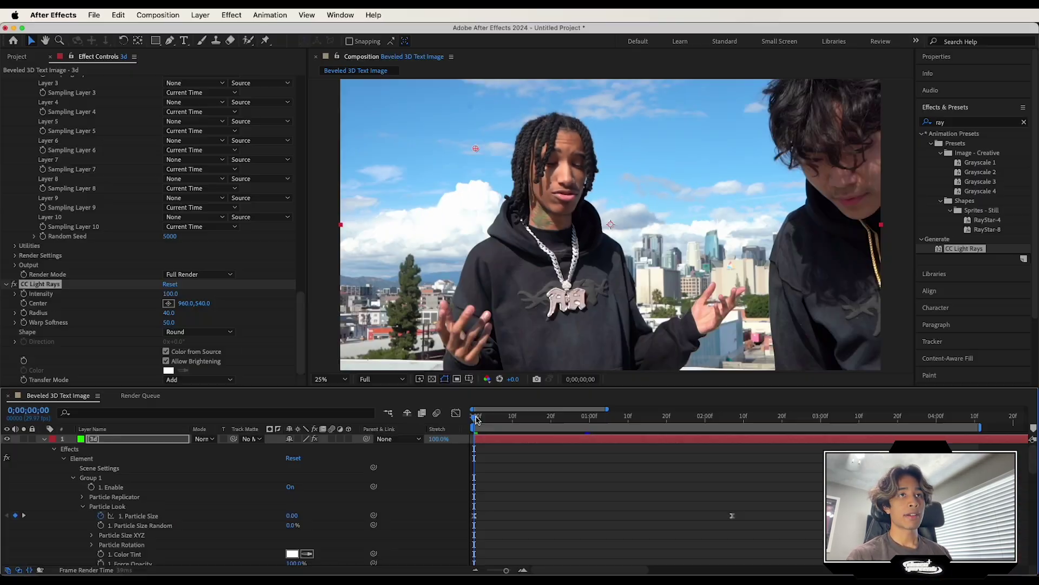
# Step: Place the CC Light Rays center on the first T at 1788.0, 1052.0, working at 0;00;00;09, and preview it
pyautogui.moveTo(475, 418); pyautogui.dragTo(511, 420)
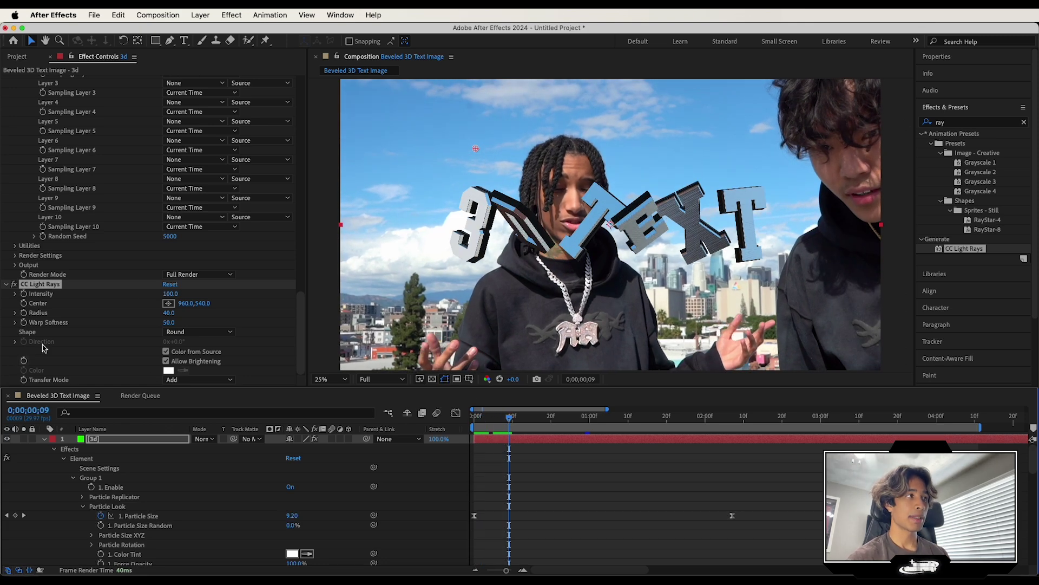
pyautogui.click(168, 304)
pyautogui.click(593, 222)
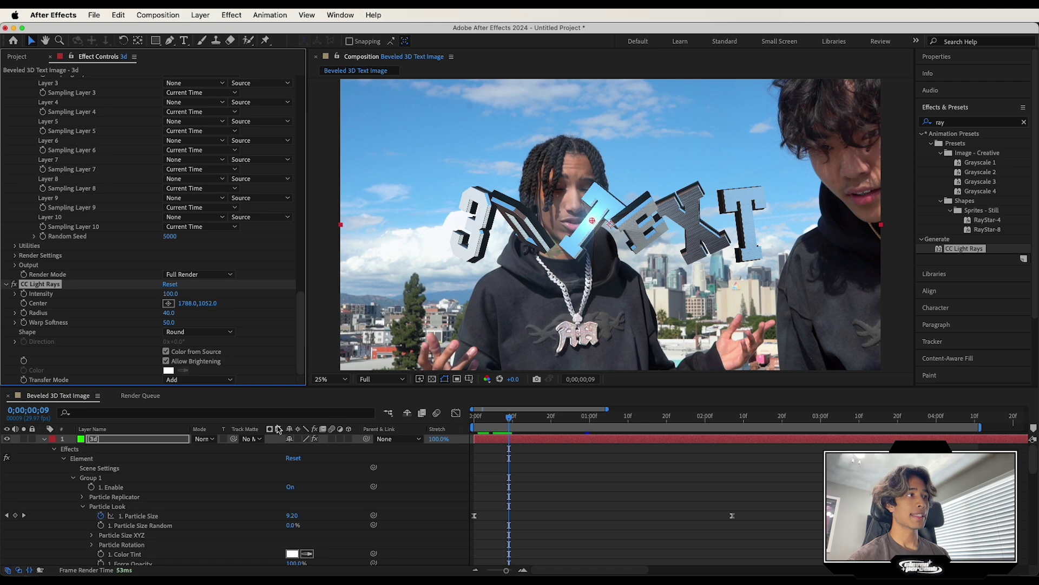
pyautogui.press('space')
pyautogui.press('space')
# Step: Set the CC Light Rays Warp Softness to 5.0 and Intensity to 76.0, then preview from the start
pyautogui.moveTo(609, 417); pyautogui.dragTo(499, 421)
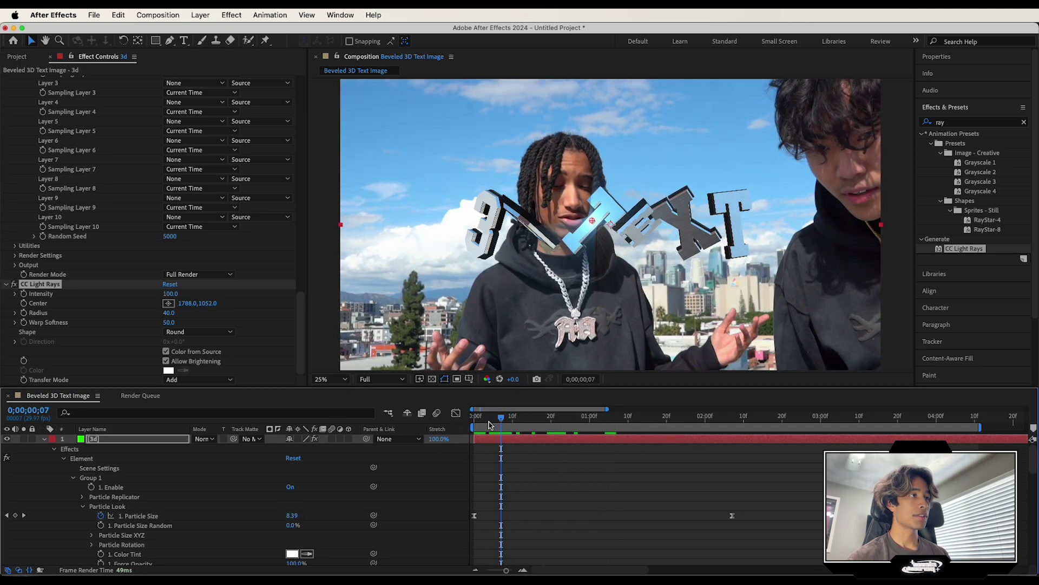
pyautogui.moveTo(170, 325); pyautogui.dragTo(147, 325)
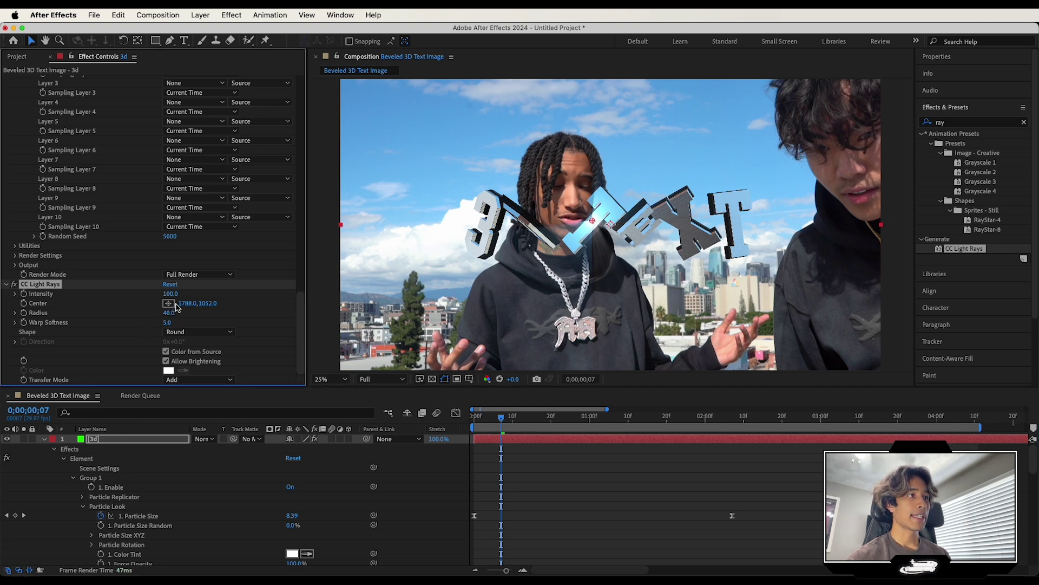
pyautogui.moveTo(170, 293); pyautogui.dragTo(158, 296)
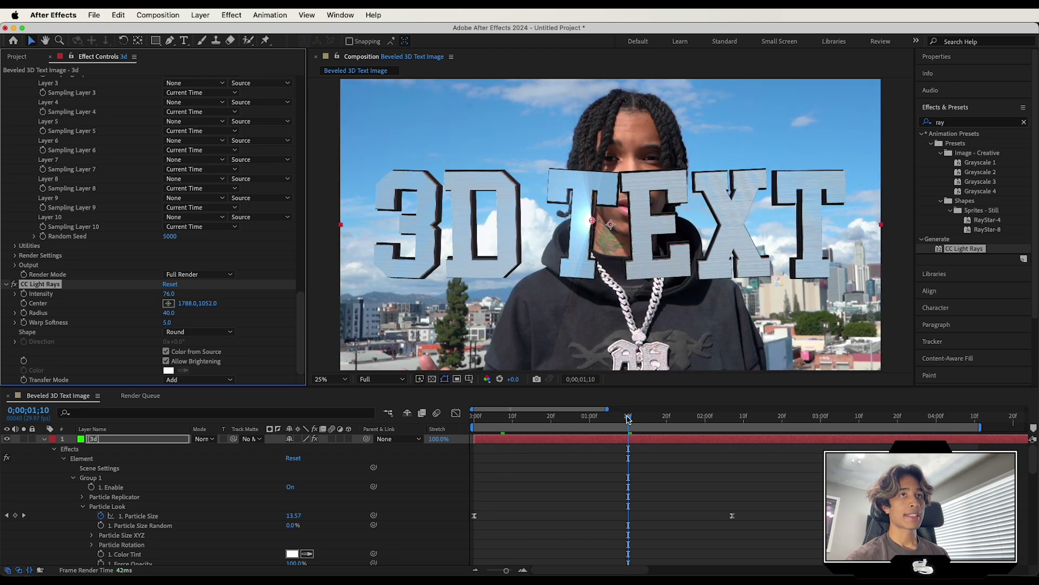
pyautogui.moveTo(628, 419); pyautogui.dragTo(462, 453)
pyautogui.press('space')
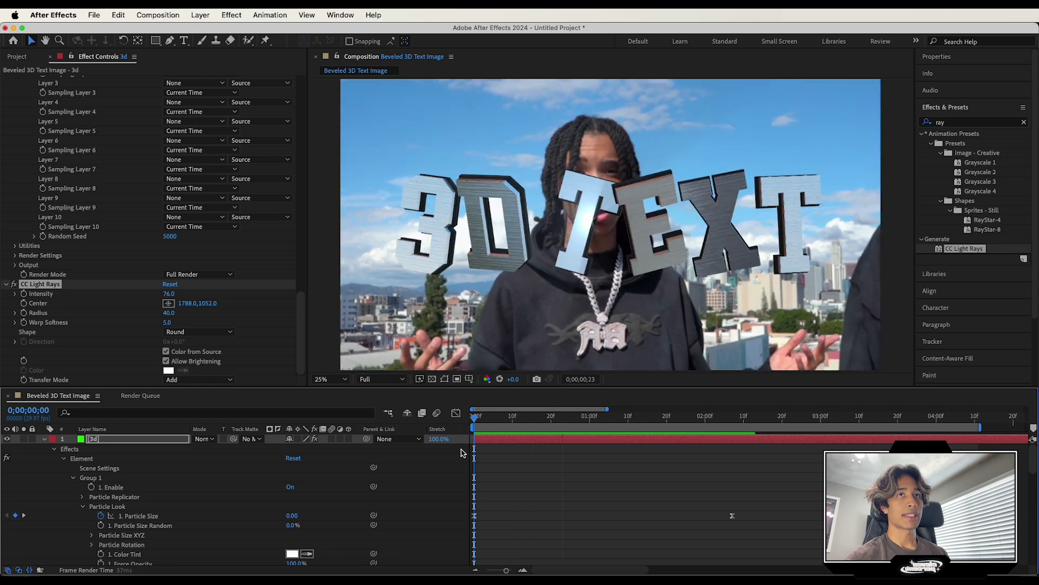
pyautogui.press('space')
# Step: Reposition the CC Light Rays center to 1712.0, 1068.0 on the first T at 0;00;01;18 and preview the animation
pyautogui.moveTo(601, 429); pyautogui.dragTo(659, 428)
pyautogui.moveTo(592, 221); pyautogui.dragTo(583, 224)
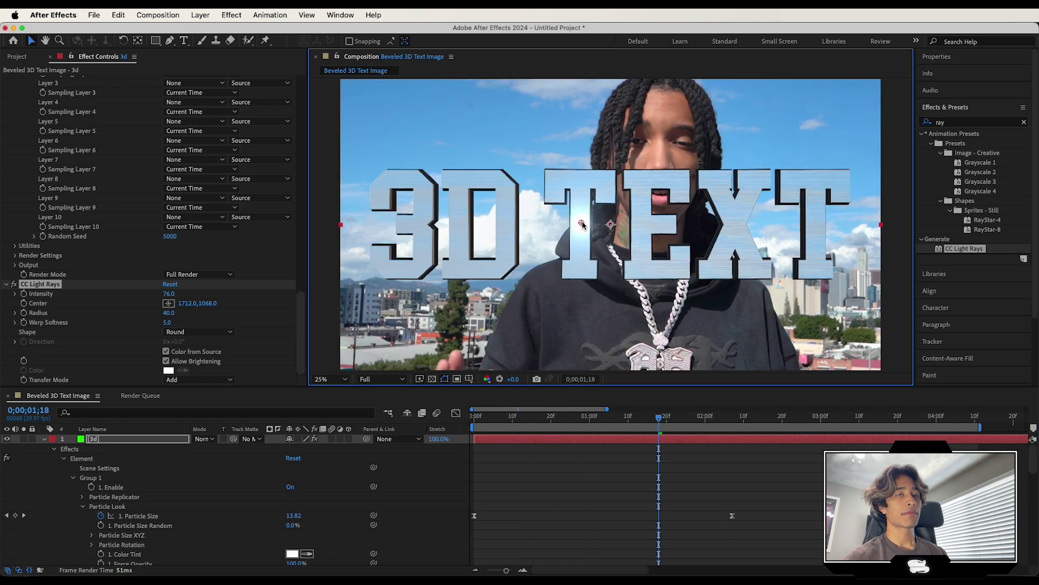
pyautogui.press('space')
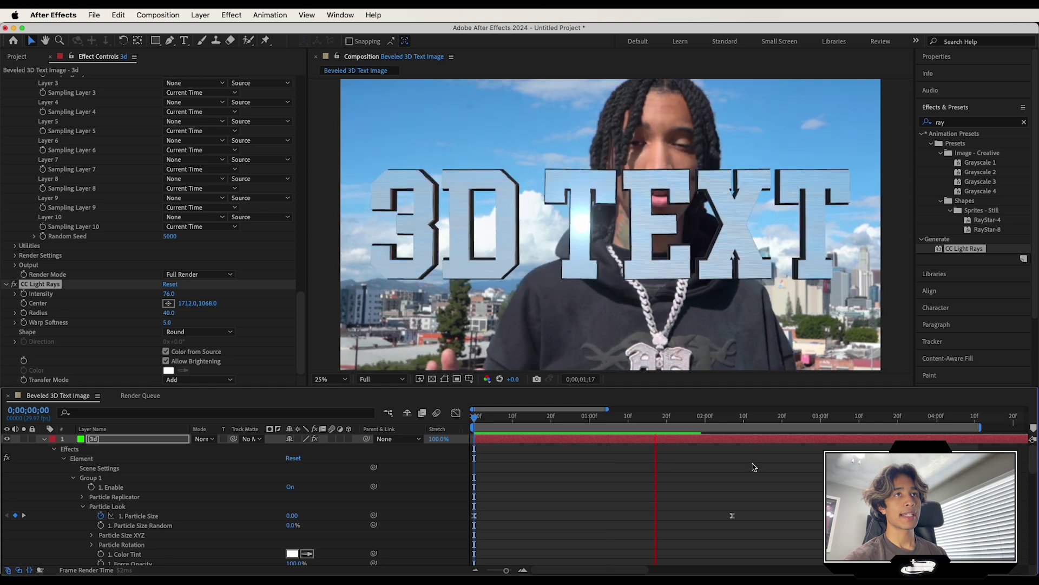
pyautogui.press('space')
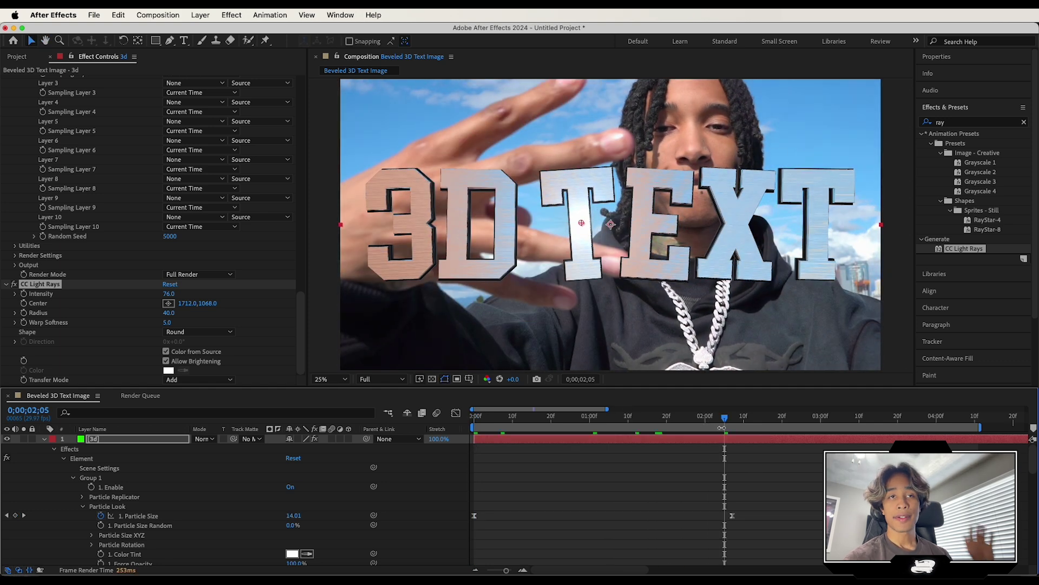
pyautogui.press('space')
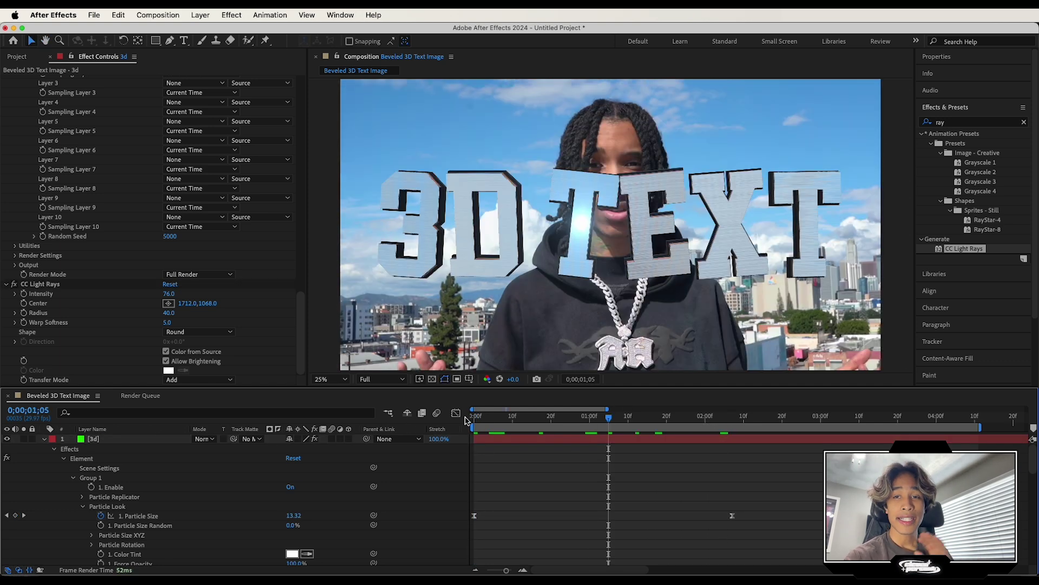
# Step: Create a new adjustment layer above the 3d layer
pyautogui.click(198, 15)
pyautogui.moveTo(204, 31)
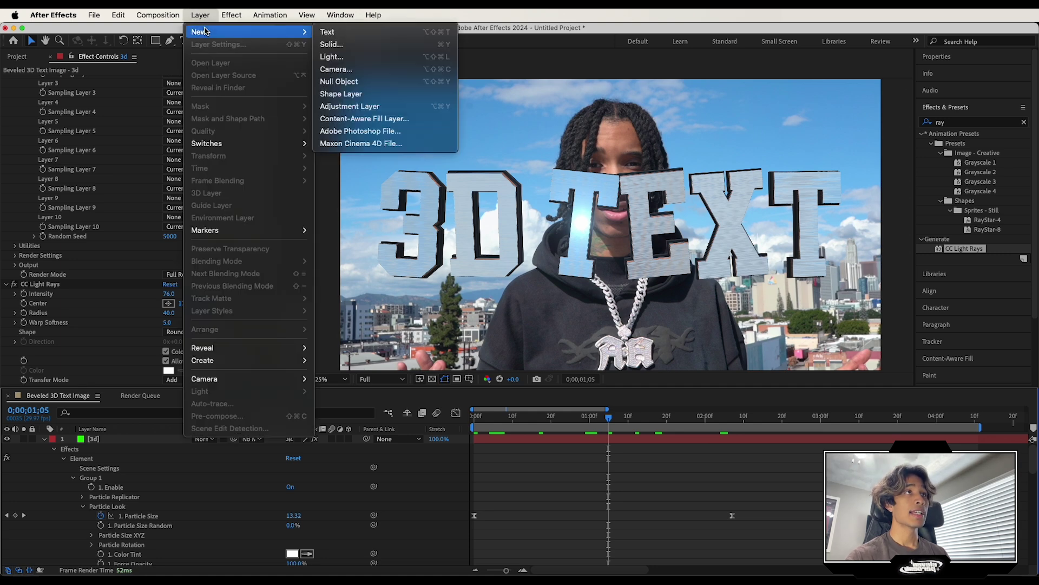
pyautogui.click(346, 108)
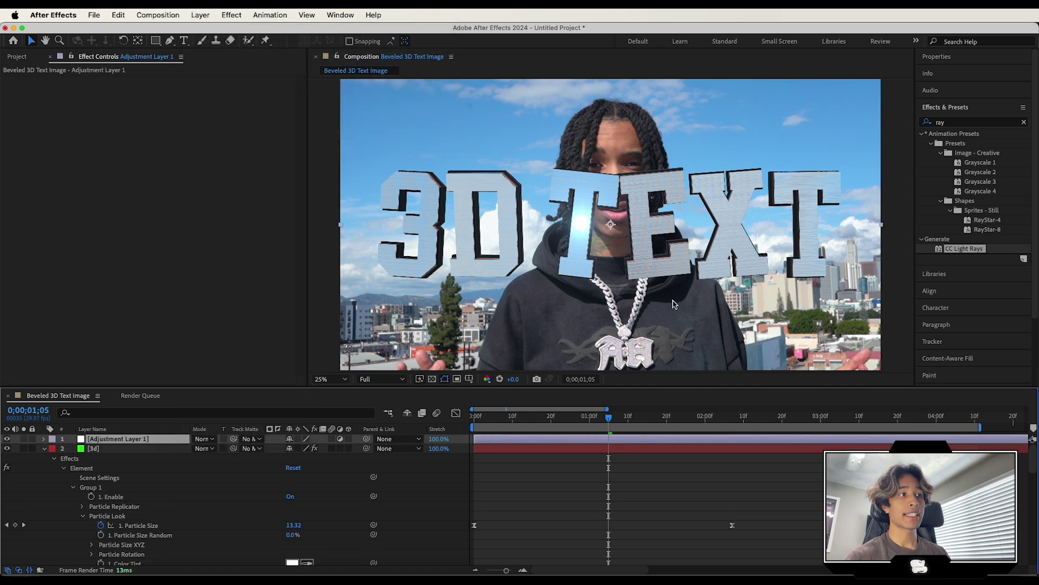
# Step: Search the effects for "lumet", apply Lumetri Color to the adjustment layer, and set its Exposure to 2.9
pyautogui.click(954, 123)
pyautogui.press('BackSpace')
pyautogui.press('BackSpace')
pyautogui.press('BackSpace')
pyautogui.write('l')
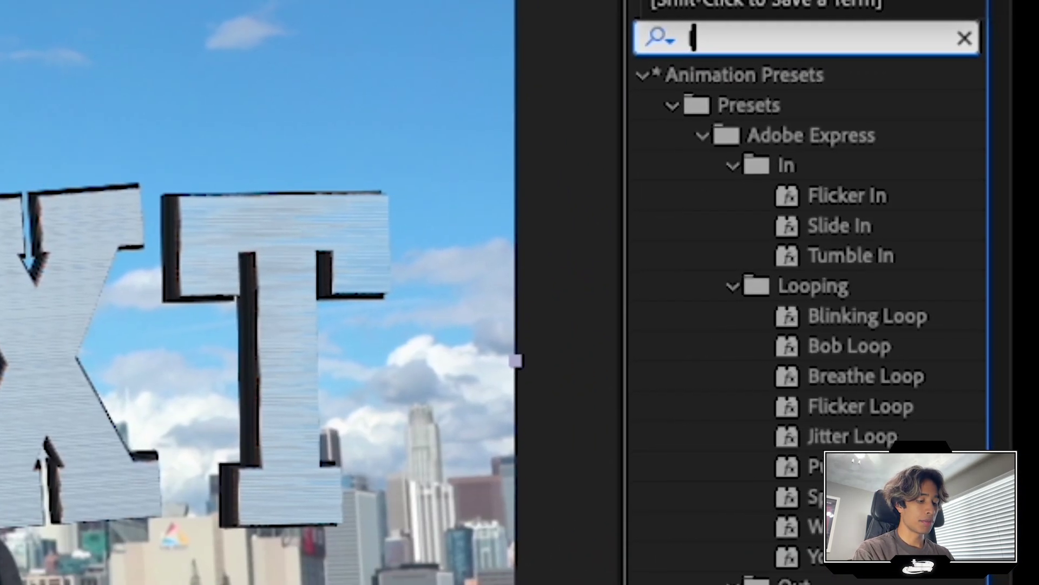
pyautogui.write('lumet')
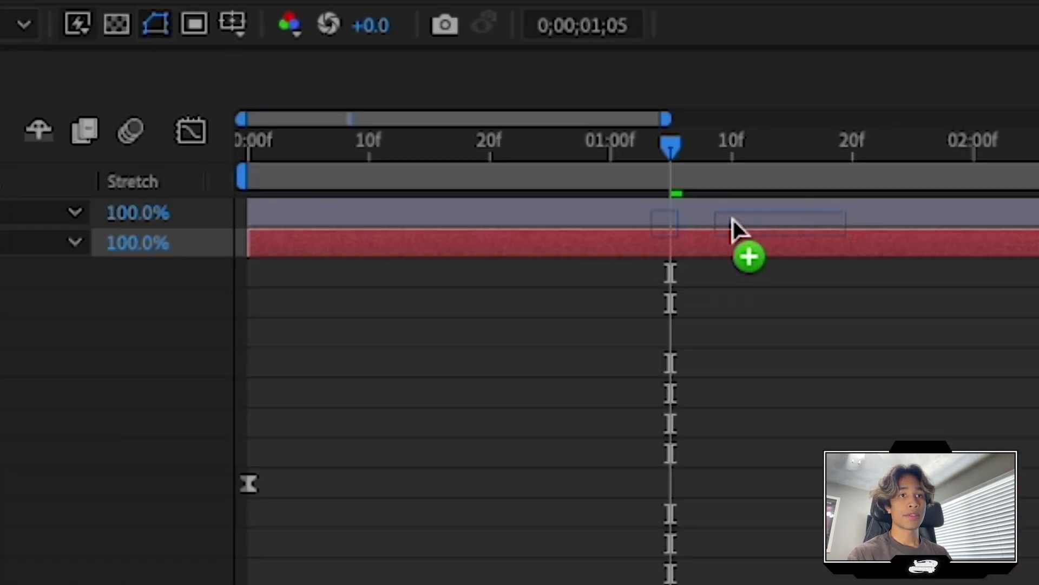
pyautogui.moveTo(733, 219); pyautogui.dragTo(732, 208)
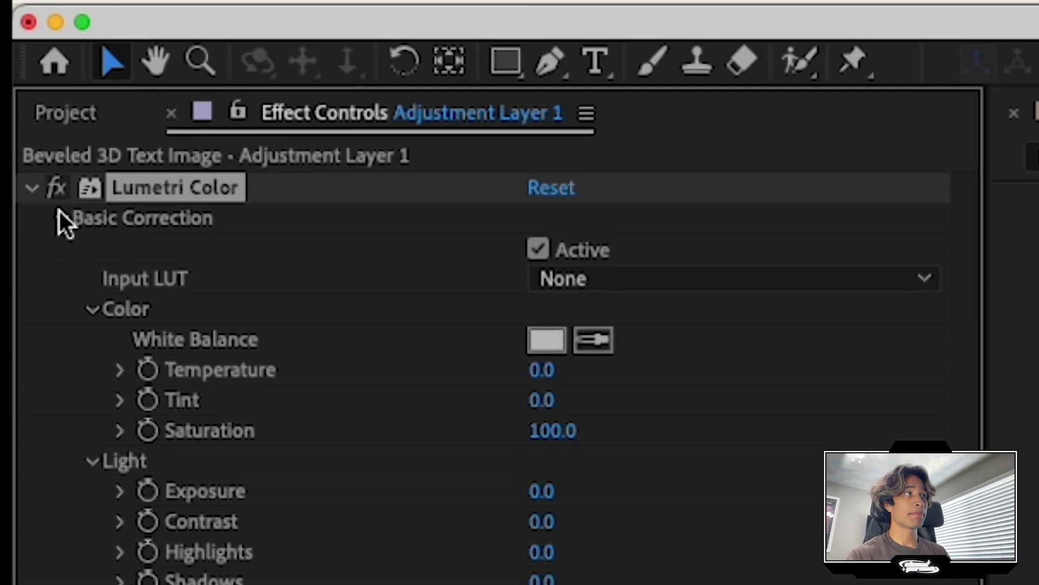
pyautogui.moveTo(566, 490); pyautogui.dragTo(584, 481)
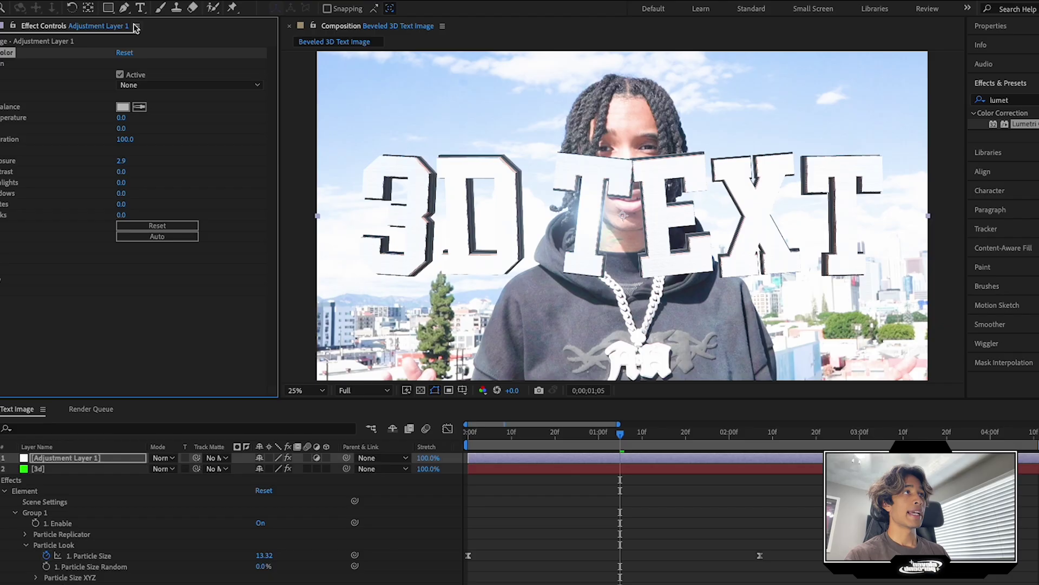
# Step: Draw a closed, narrow slanted four-point mask on the adjustment layer along the footage's left edge with the Pen tool
pyautogui.click(124, 7)
pyautogui.click(324, 64)
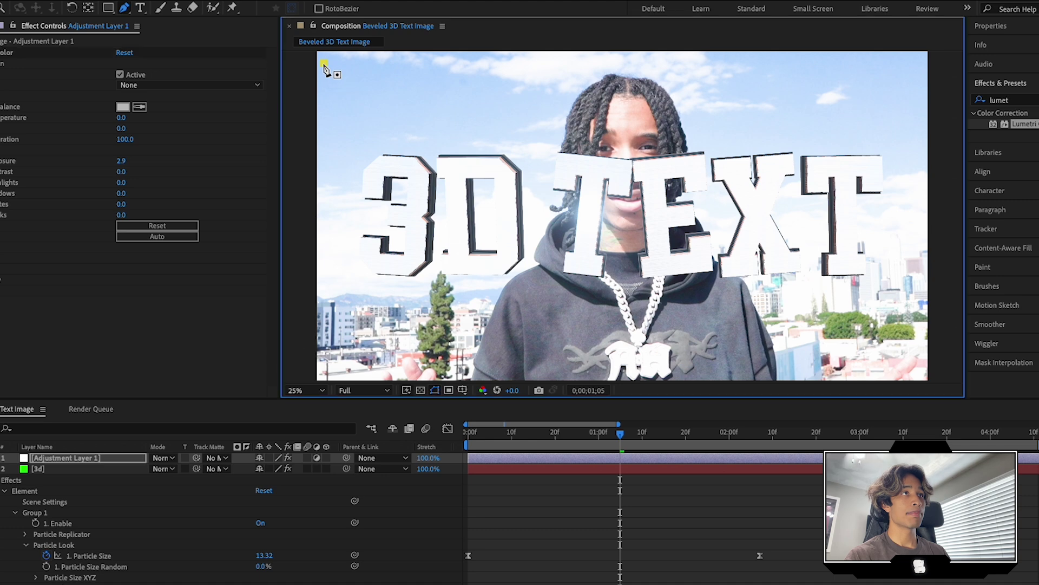
pyautogui.click(294, 326)
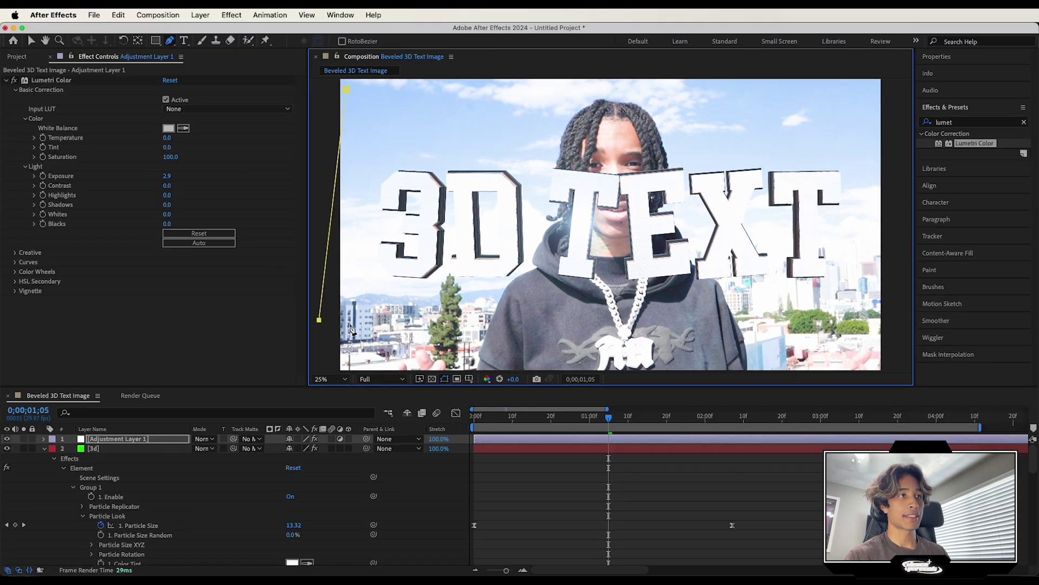
pyautogui.click(346, 92)
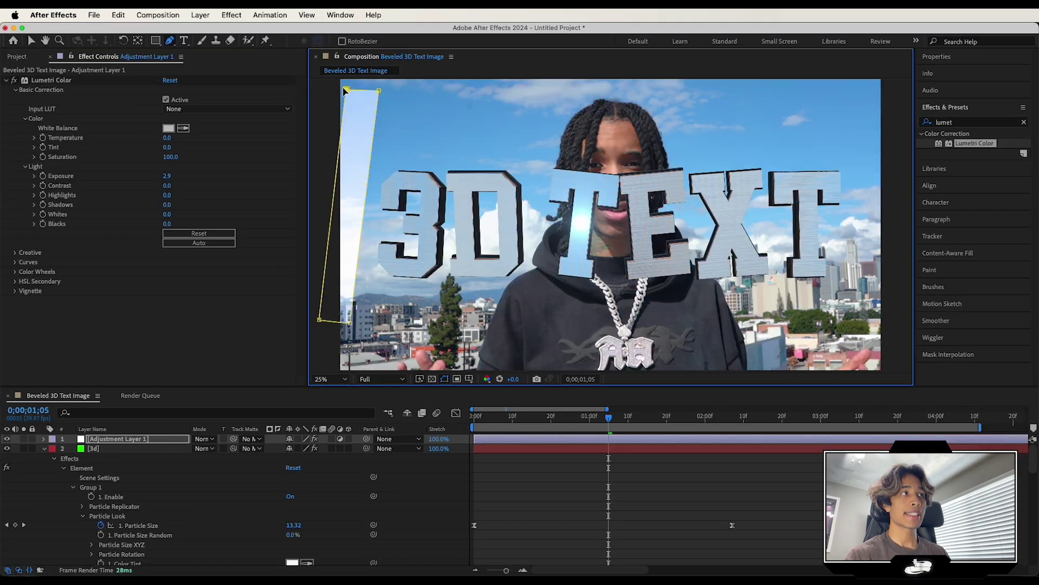
# Step: Reveal the adjustment layer's Mask 1 properties and set its Mask Feather to 111.0 pixels
pyautogui.click(43, 439)
pyautogui.click(53, 449)
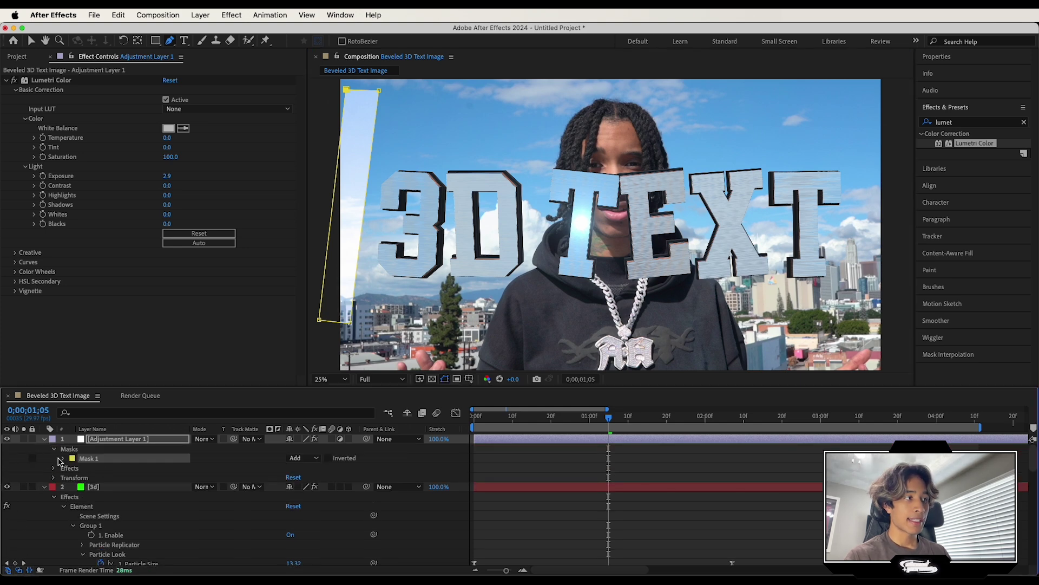
pyautogui.click(62, 459)
pyautogui.moveTo(300, 477); pyautogui.dragTo(360, 476)
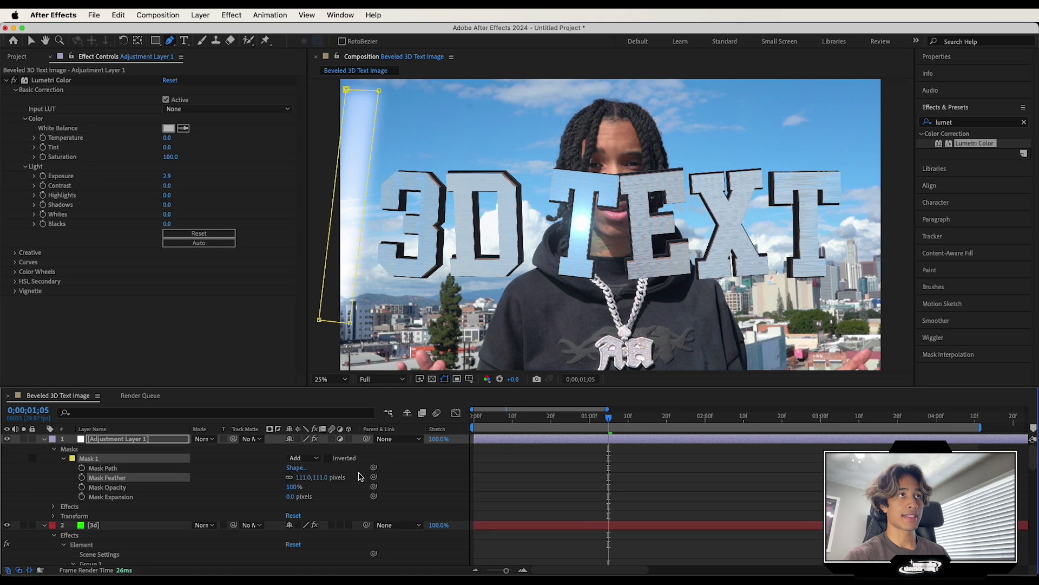
# Step: Keyframe the Mask Path at about 0;00;01;04 and, at 0;00;02;19, move the whole mask just past the footage's right edge
pyautogui.click(82, 468)
pyautogui.click(609, 467)
pyautogui.click(686, 417)
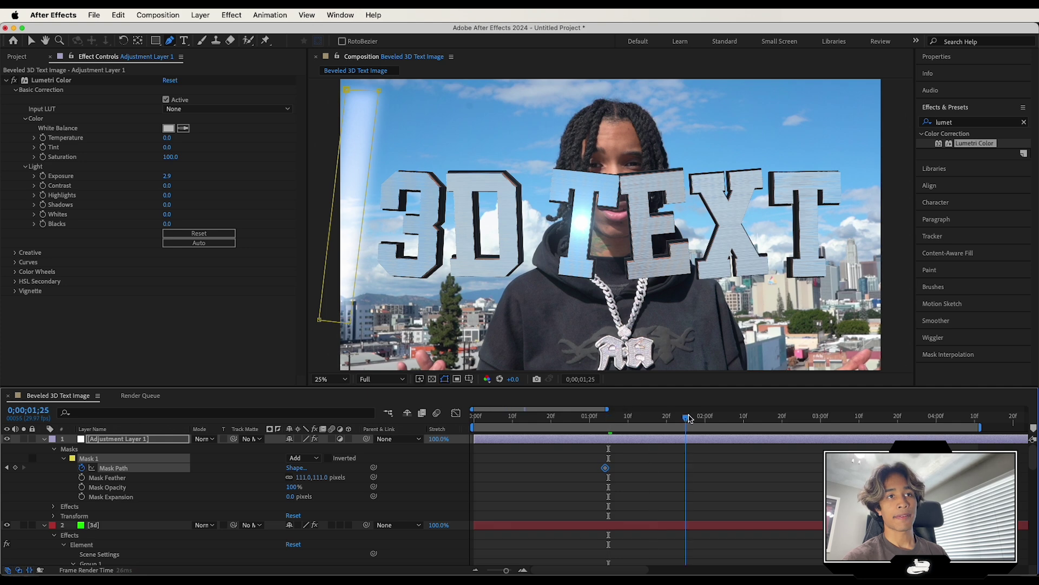
pyautogui.moveTo(686, 417); pyautogui.dragTo(780, 421)
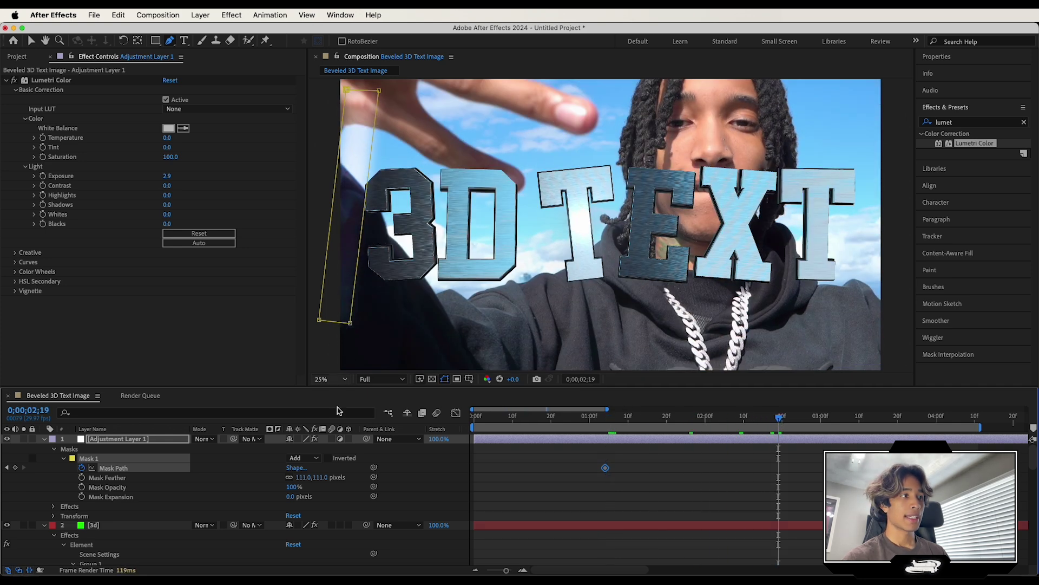
pyautogui.press('v')
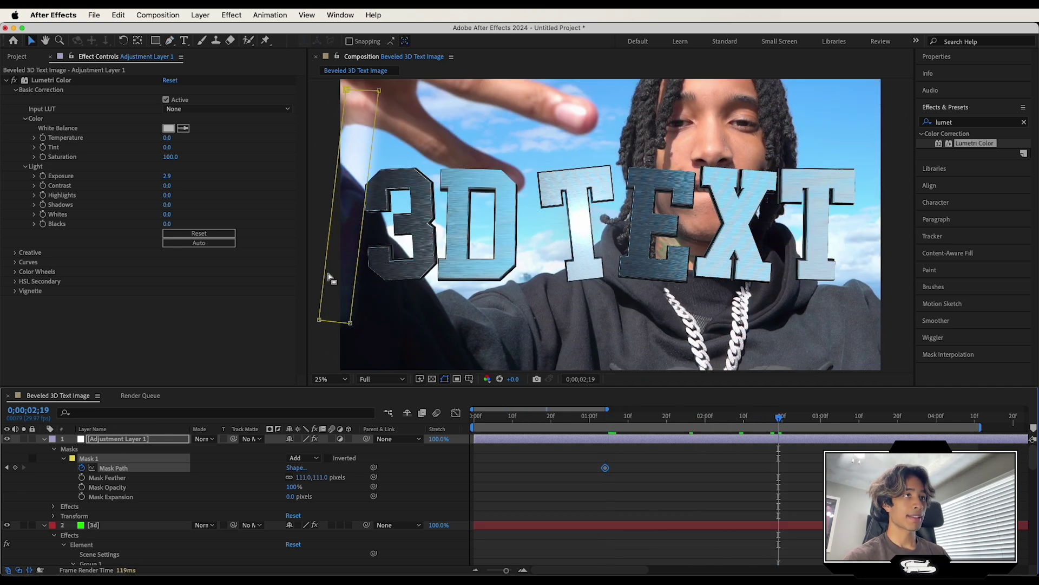
pyautogui.moveTo(320, 79); pyautogui.dragTo(442, 346)
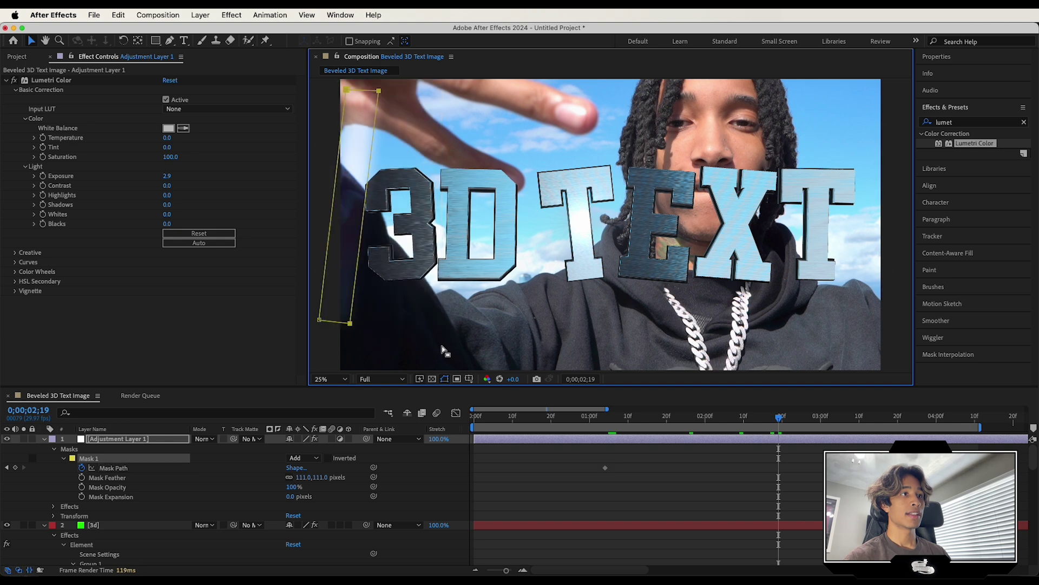
pyautogui.moveTo(380, 94); pyautogui.dragTo(931, 120)
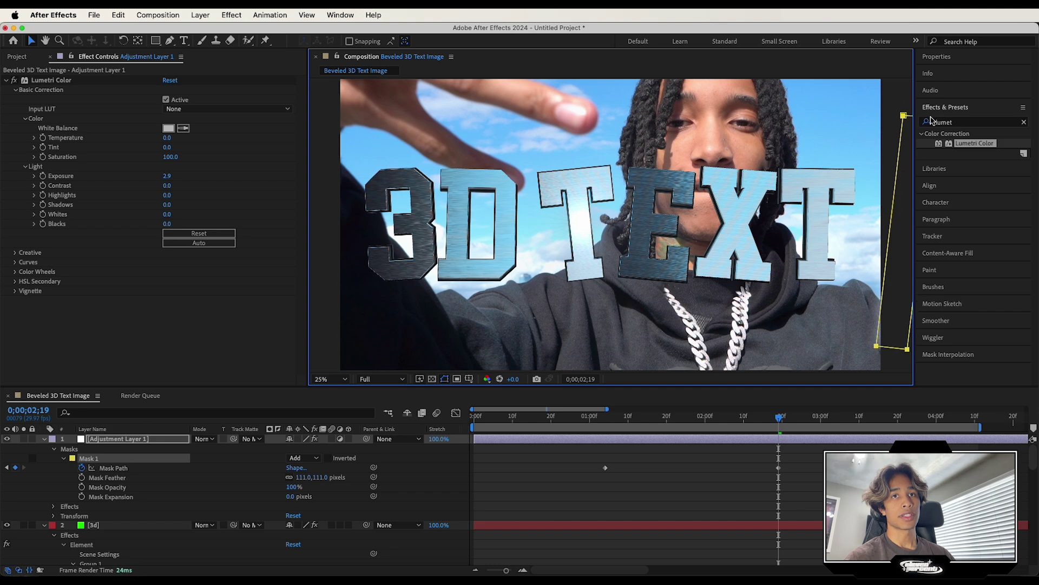
# Step: Preview the streak's sweep and shift the second Mask Path keyframe earlier to about 0;00;02;07
pyautogui.moveTo(779, 439); pyautogui.dragTo(598, 439)
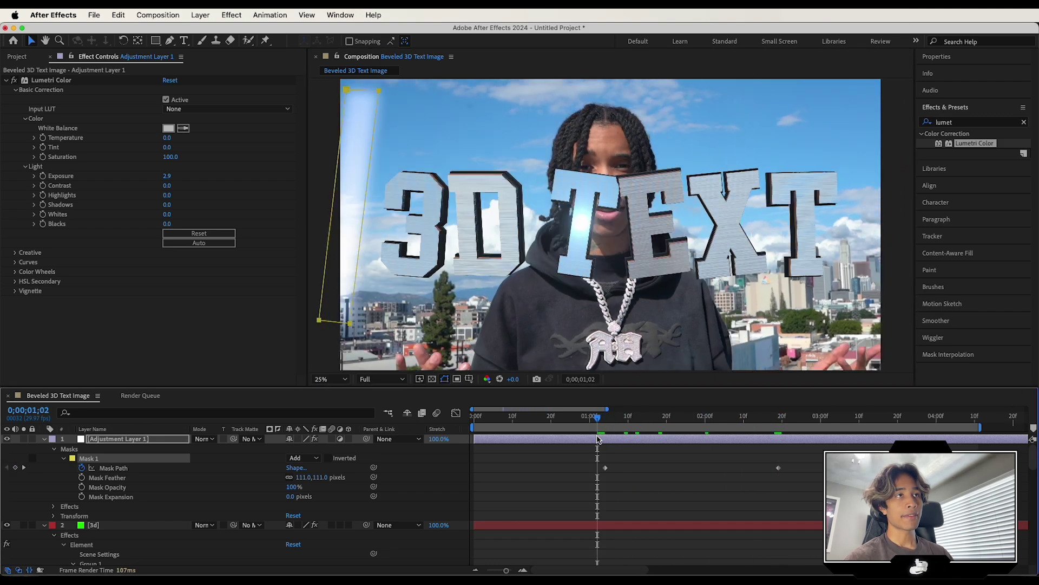
pyautogui.press('space')
pyautogui.moveTo(778, 467); pyautogui.dragTo(732, 470)
pyautogui.moveTo(751, 415); pyautogui.dragTo(624, 416)
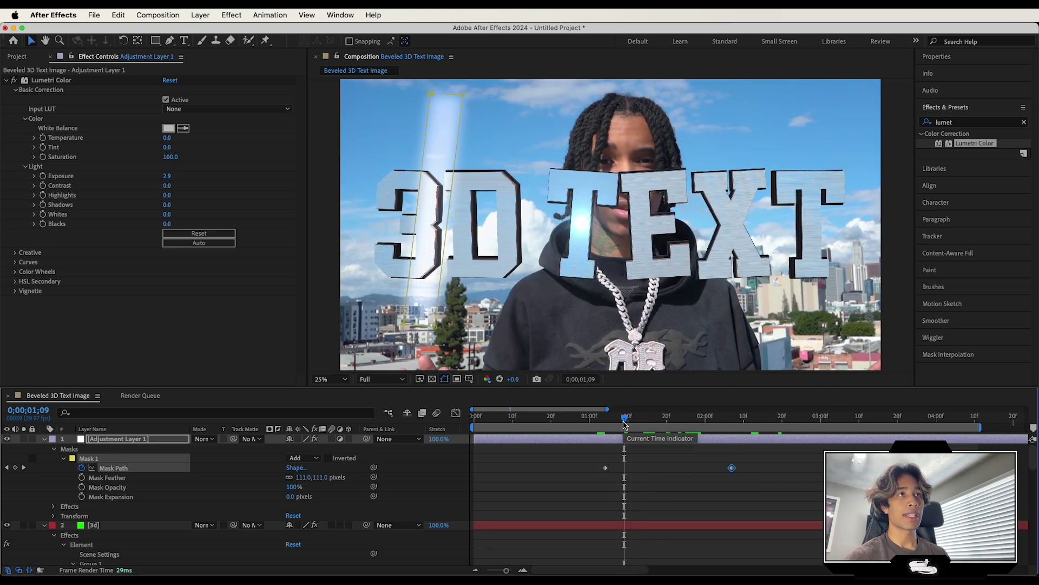
# Step: Duplicate the 3d layer and set the upper copy as the adjustment layer's track matte
pyautogui.click(134, 526)
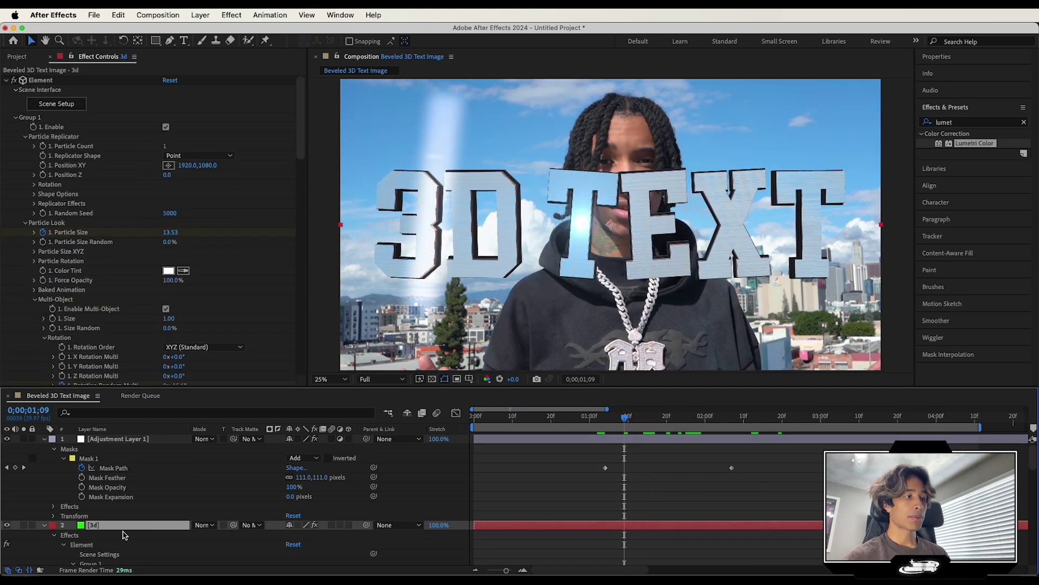
pyautogui.scroll(-2, 122, 529)
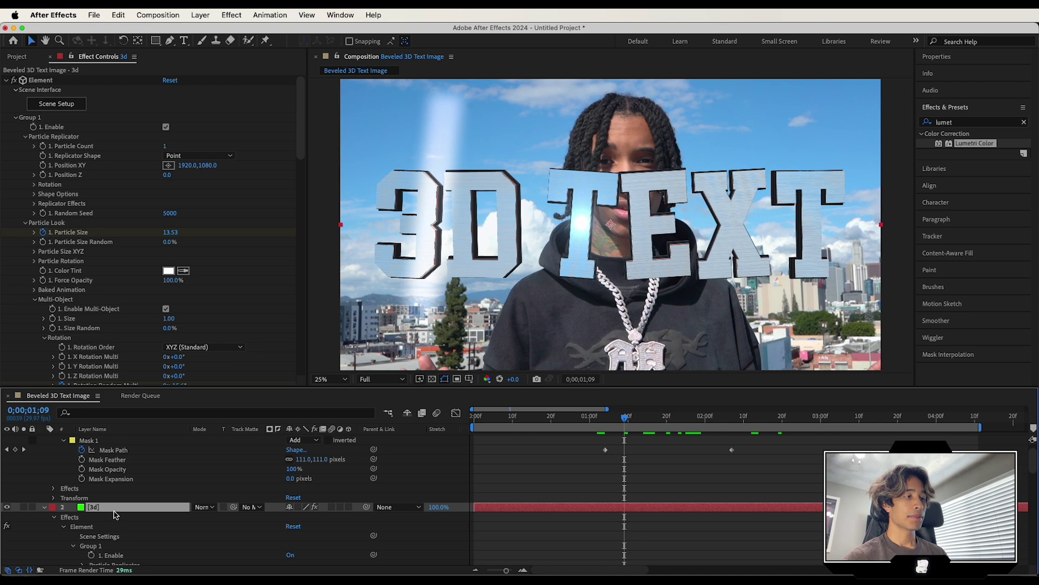
pyautogui.press('super+d')
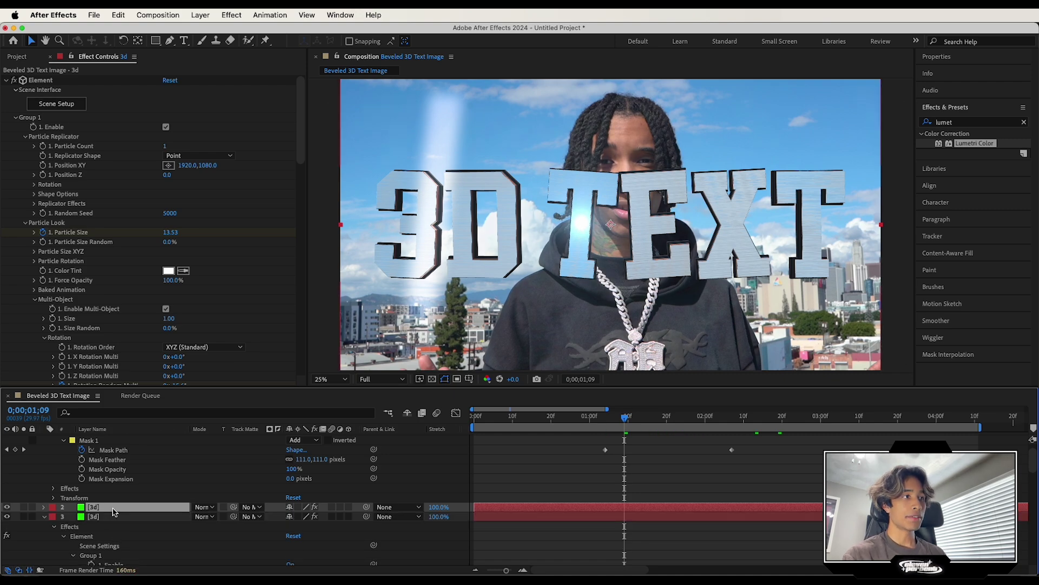
pyautogui.scroll(2, 114, 511)
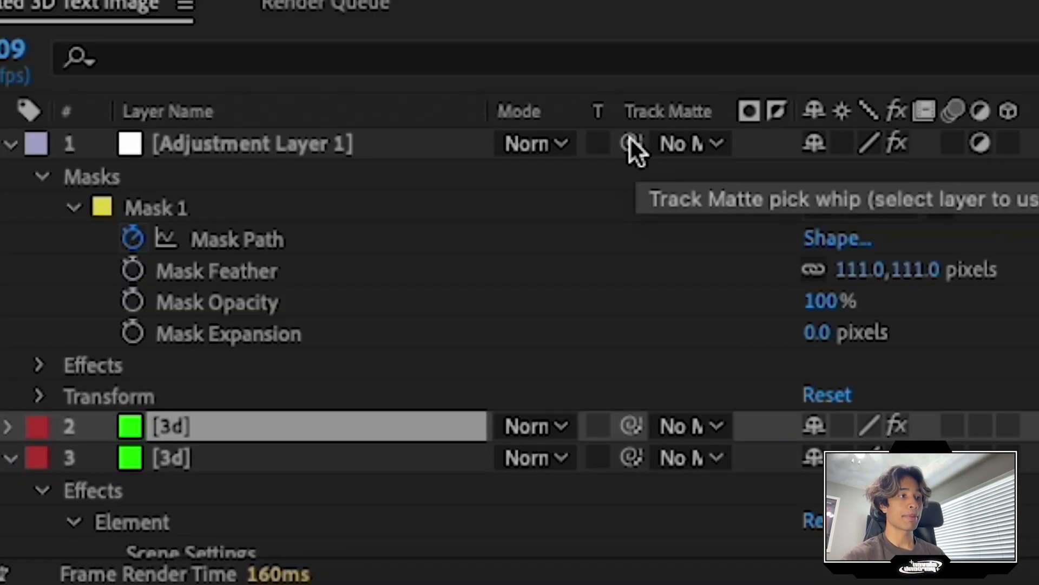
pyautogui.moveTo(631, 143); pyautogui.dragTo(225, 426)
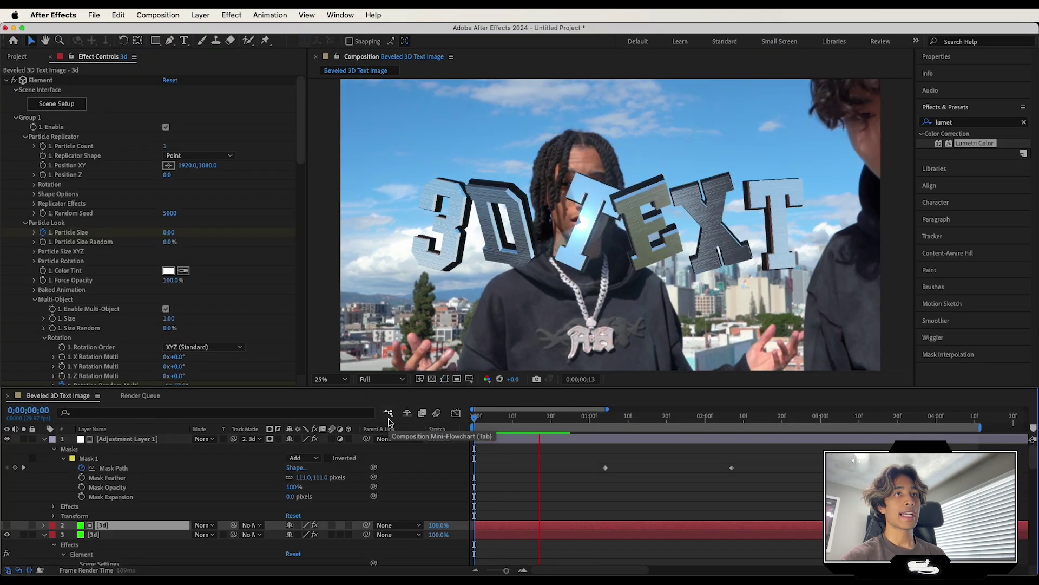
# Step: Preview the animation to examine the light streak limited to the text, and check the CC Light Rays intensity
pyautogui.press('space')
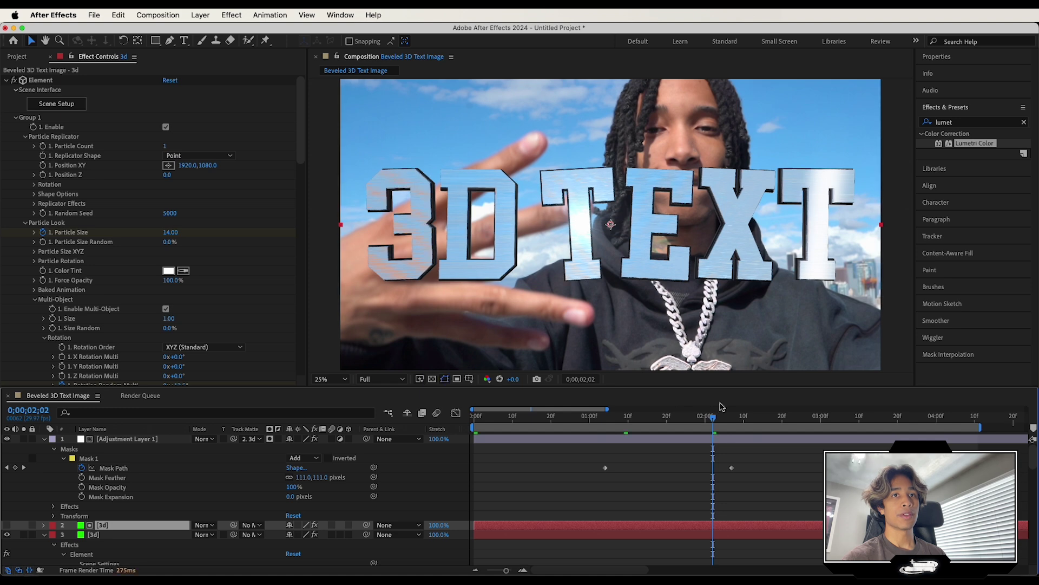
pyautogui.moveTo(712, 418); pyautogui.dragTo(485, 419)
pyautogui.press('space')
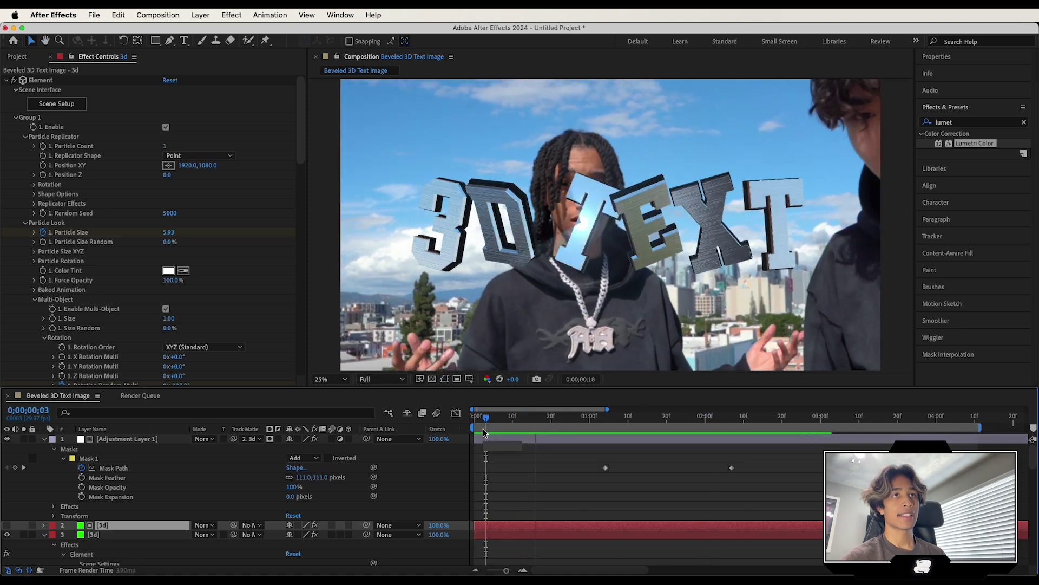
pyautogui.press('space')
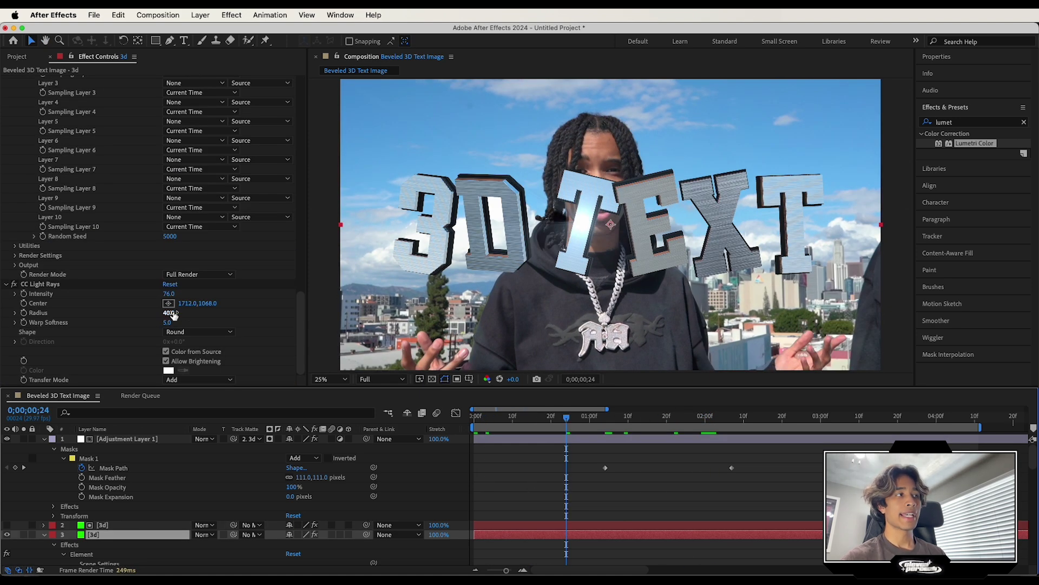
pyautogui.moveTo(175, 295); pyautogui.dragTo(141, 295)
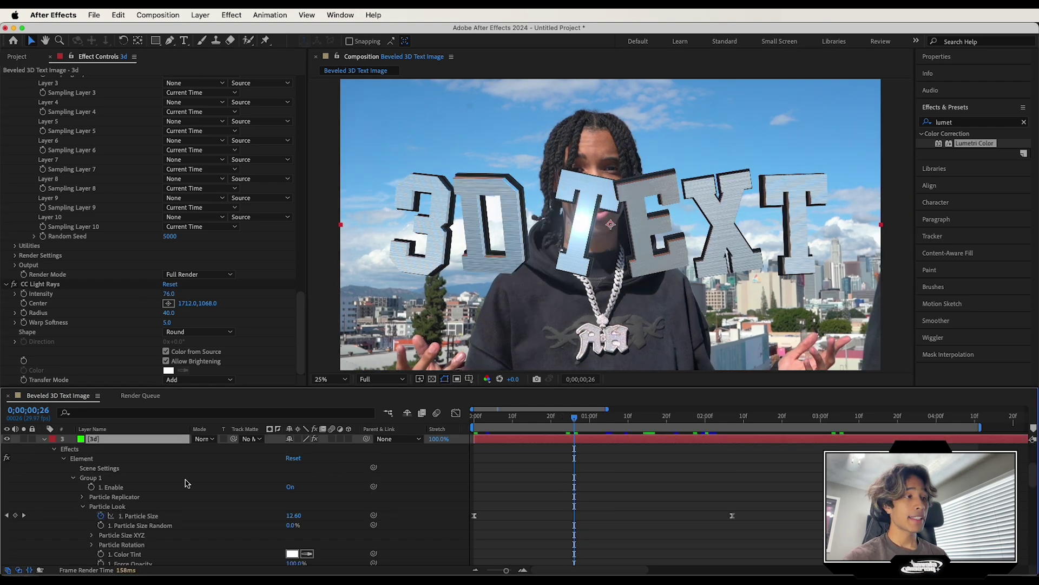
# Step: Enable motion blur on both 3d layers and check the animation up to 0;00;01;08
pyautogui.scroll(2, 274, 452)
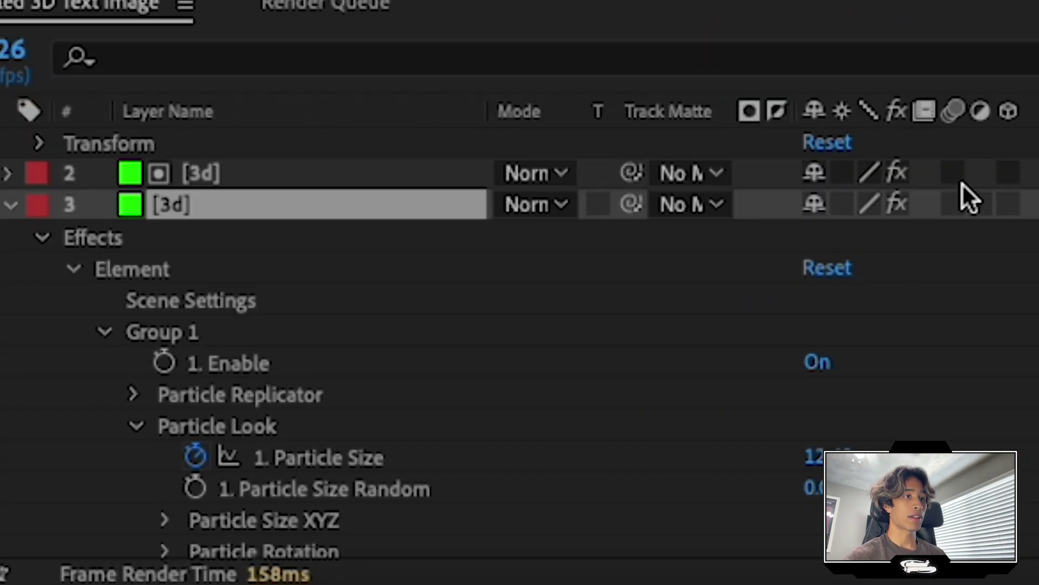
pyautogui.click(332, 448)
pyautogui.click(954, 203)
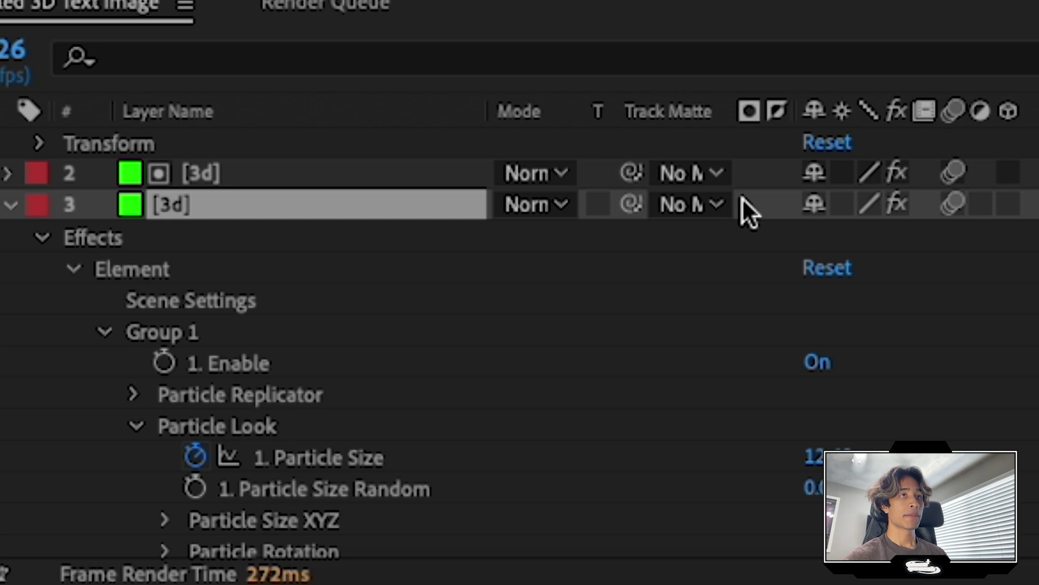
pyautogui.click(486, 417)
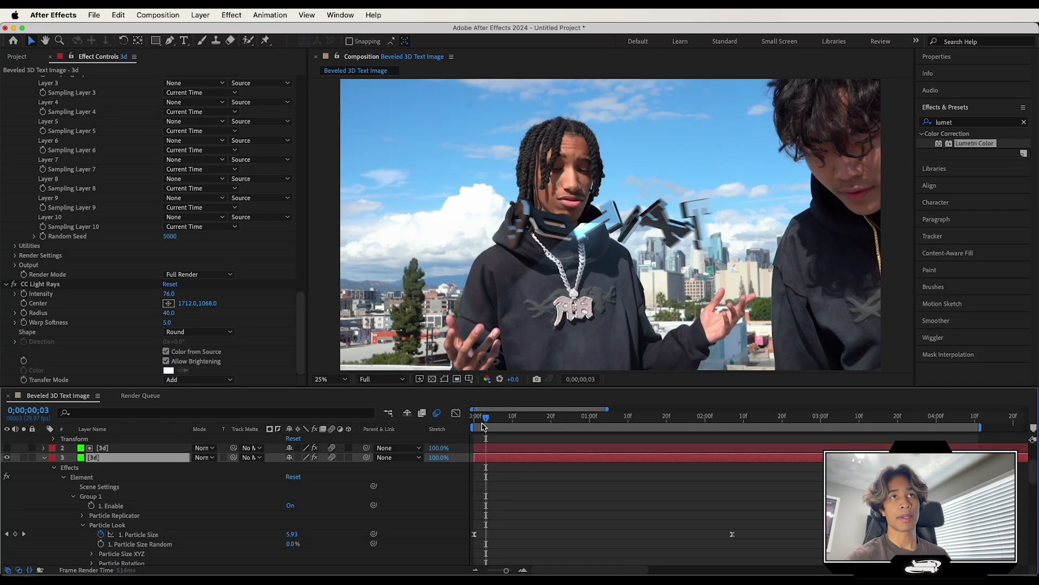
pyautogui.moveTo(485, 421); pyautogui.dragTo(624, 422)
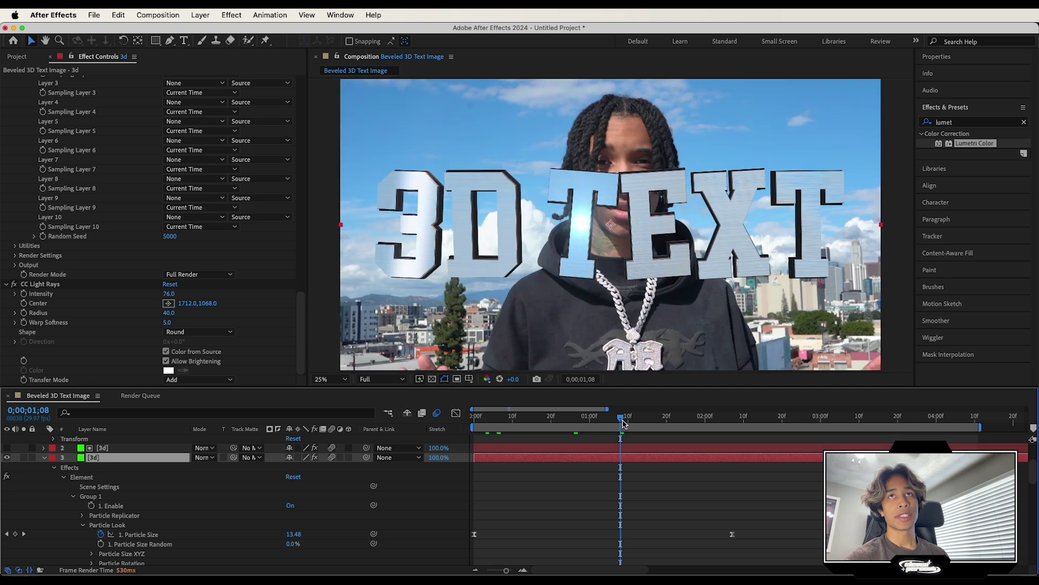
# Step: Search the effects for "gaus" and apply Gaussian Blur to the C1549.MP4 footage layer
pyautogui.click(969, 123)
pyautogui.write('gaus')
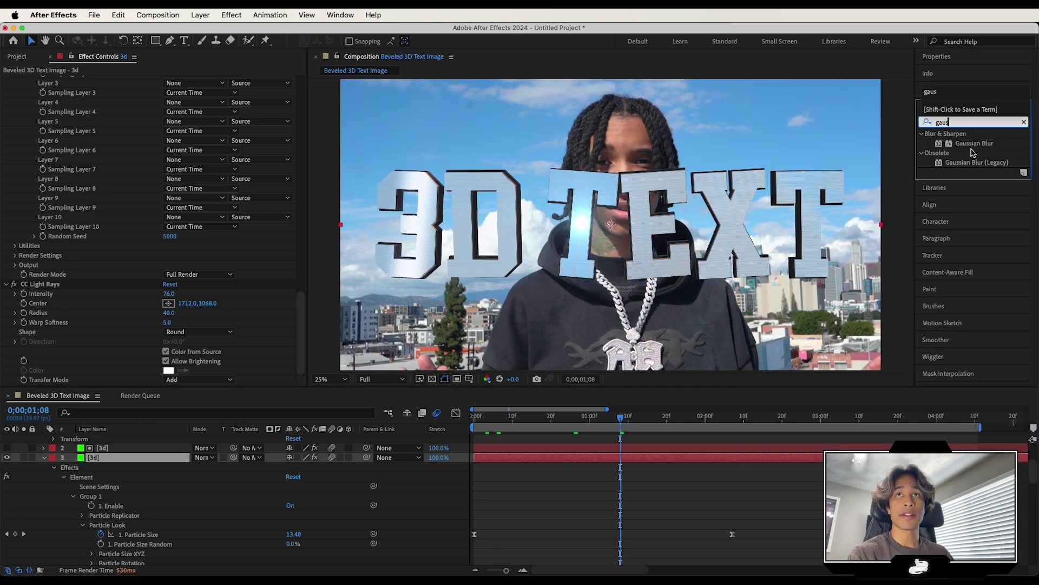
pyautogui.click(974, 145)
pyautogui.scroll(-10, 362, 530)
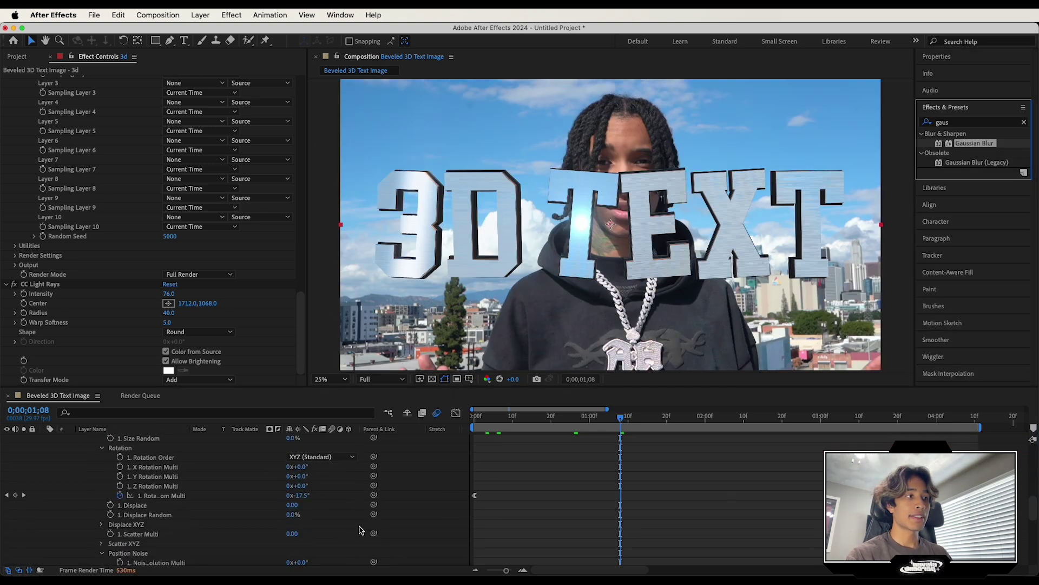
pyautogui.moveTo(970, 144); pyautogui.dragTo(161, 558)
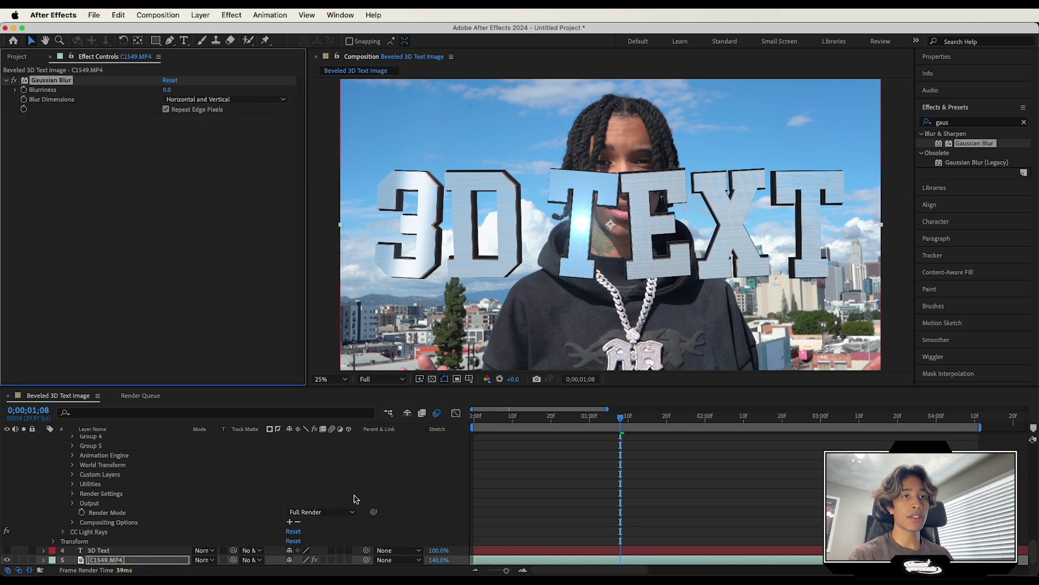
# Step: Keyframe the footage's Gaussian Blur Blurriness at 0.0 at 0;00;01;01 and raise the Blurriness at 0;00;02;17
pyautogui.moveTo(621, 425); pyautogui.dragTo(594, 425)
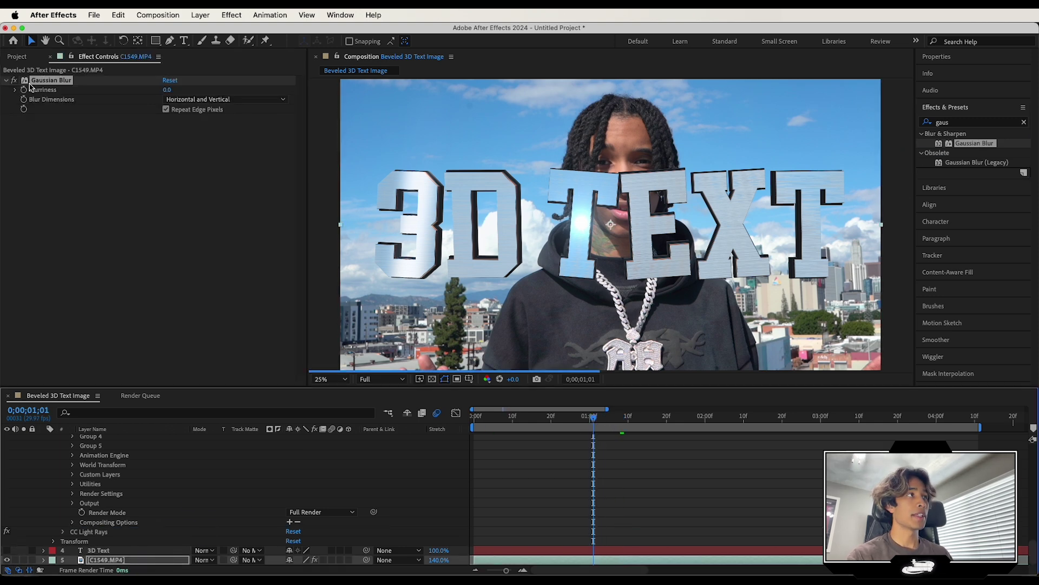
pyautogui.click(667, 417)
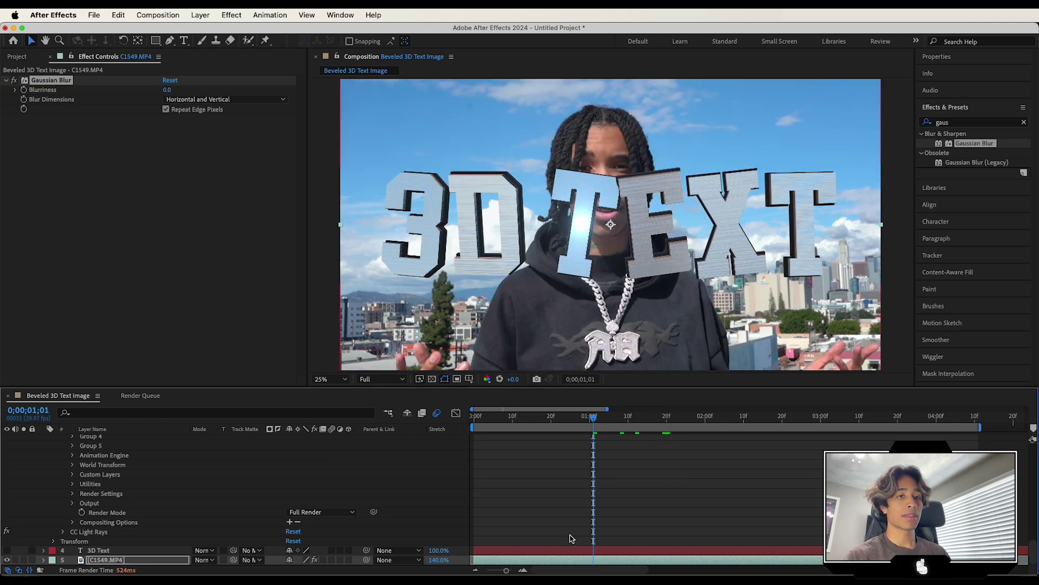
pyautogui.click(44, 560)
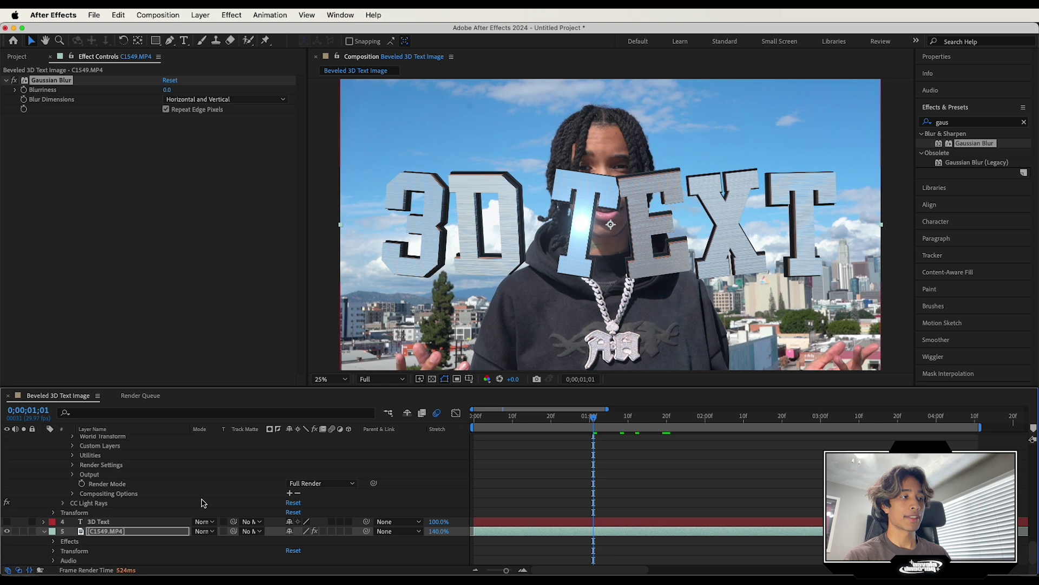
pyautogui.click(63, 551)
pyautogui.scroll(-5, 140, 513)
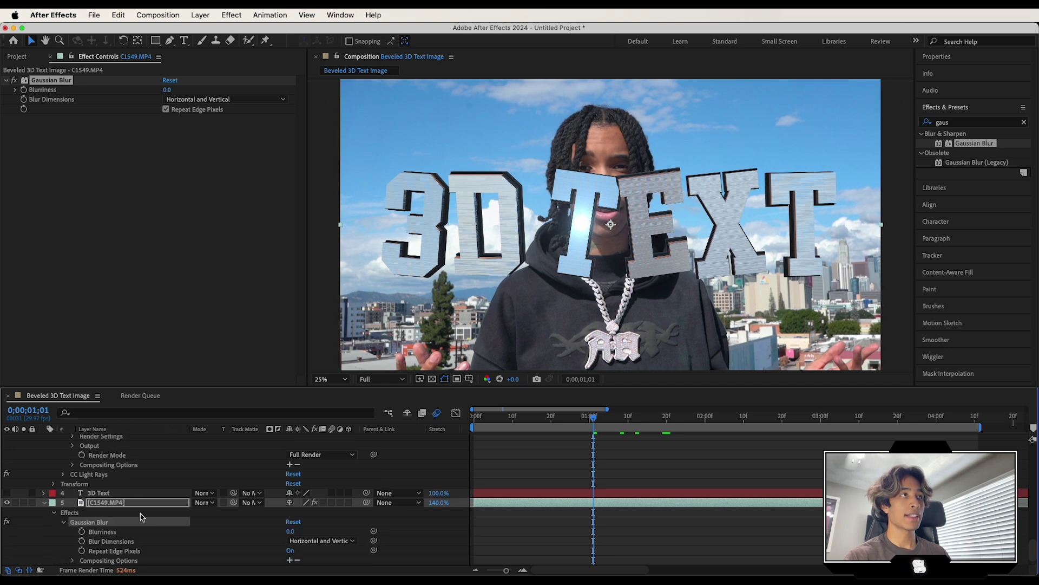
pyautogui.click(24, 90)
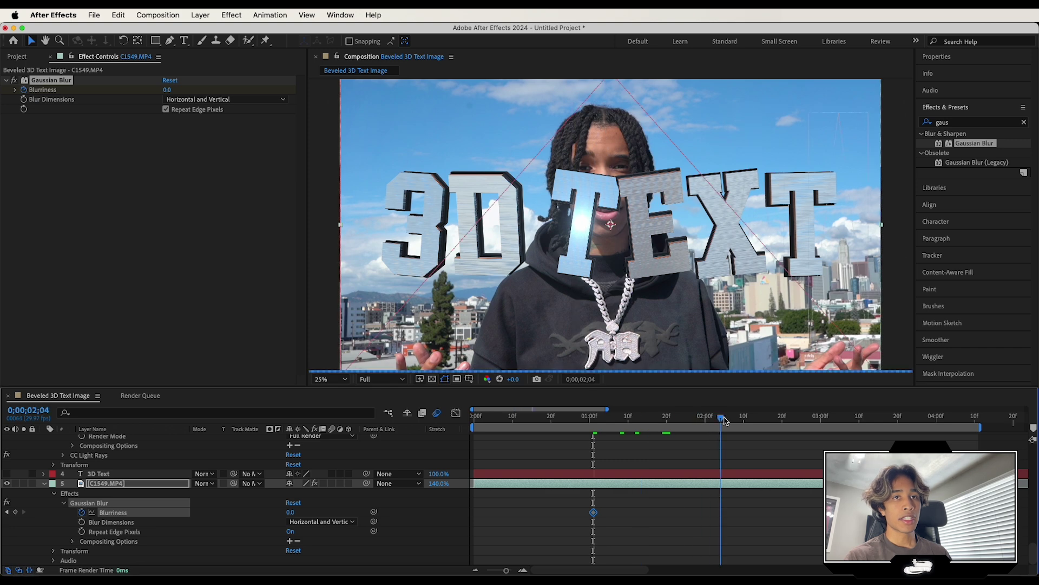
pyautogui.moveTo(722, 421); pyautogui.dragTo(729, 421)
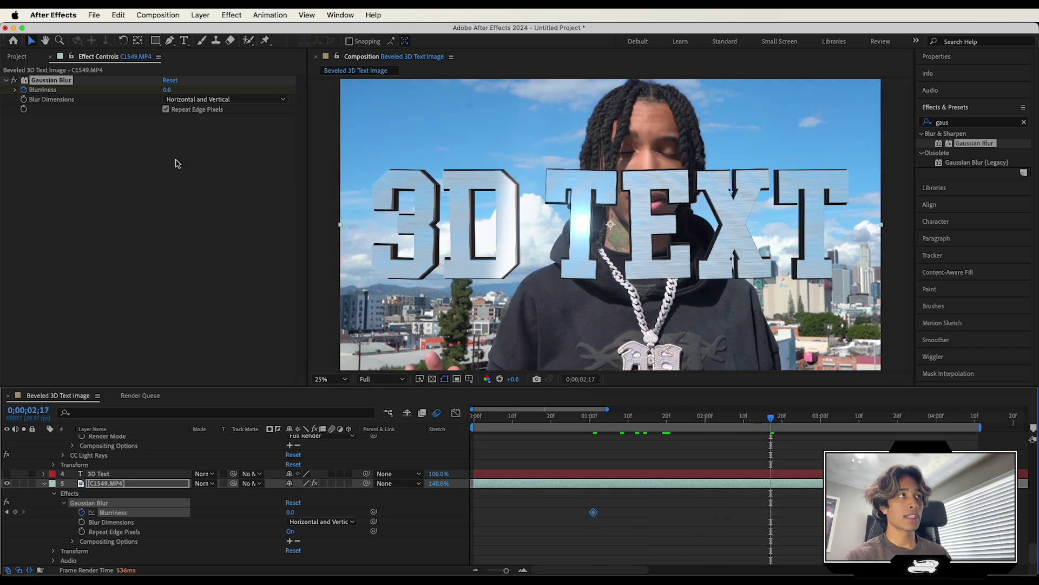
pyautogui.moveTo(166, 90); pyautogui.dragTo(487, 83)
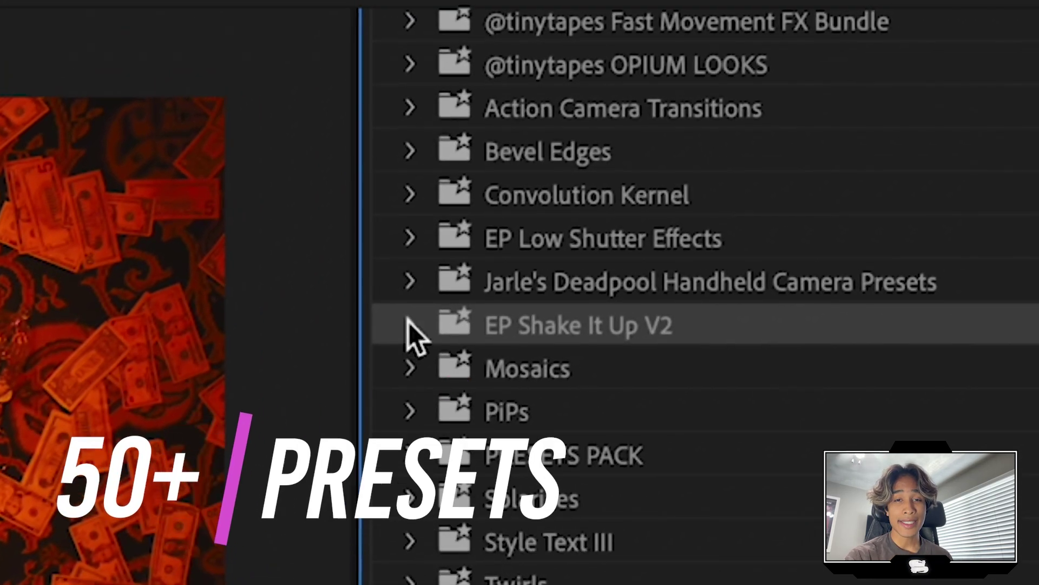
# Step: Expand the EP Shake It Up V2 preset folder to examine its Heavy presets
pyautogui.click(407, 317)
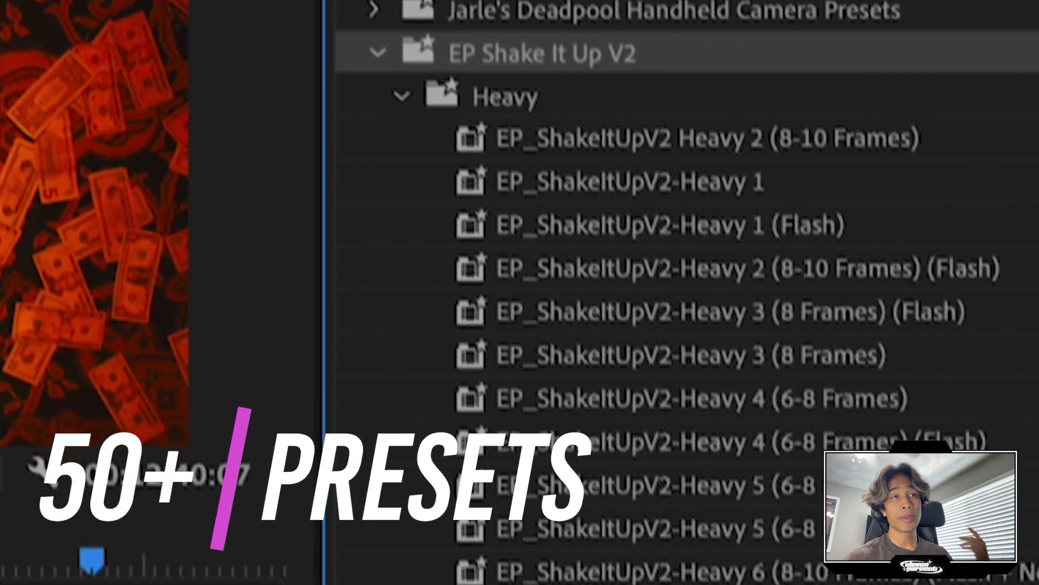